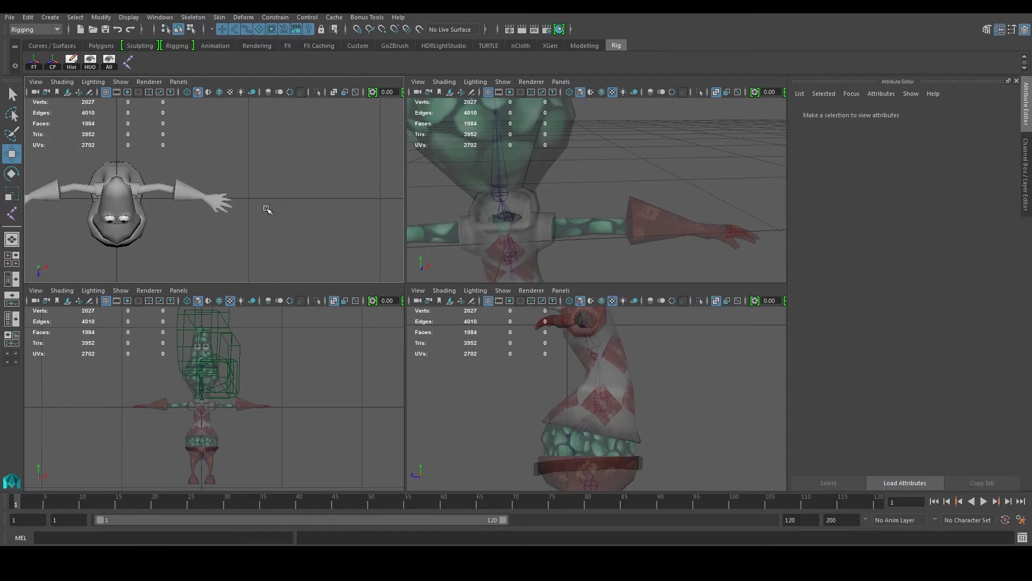
Display the top view with textures and turn on X-Ray shading to see through the character's arm
key(6)
scroll(300, 237, up, 1)
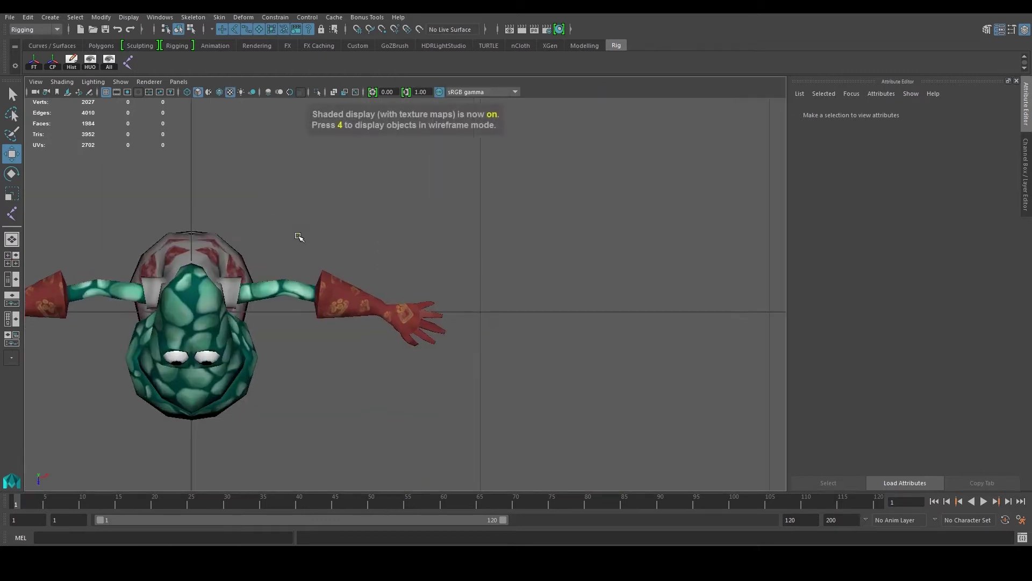
click(61, 82)
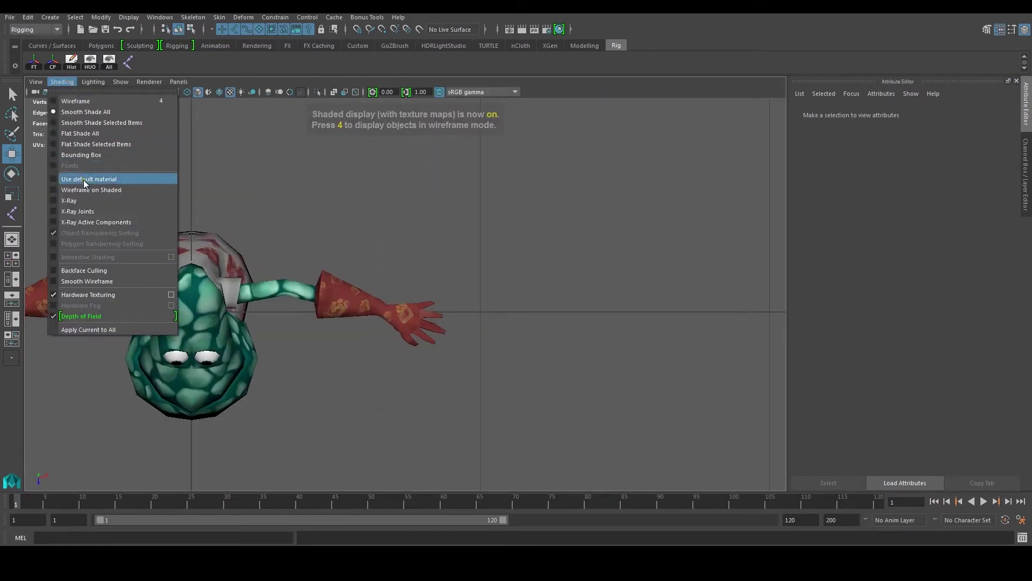
click(124, 200)
scroll(243, 247, up, 1)
alt+middle_drag(242, 247, 322, 247)
scroll(207, 229, up, 1)
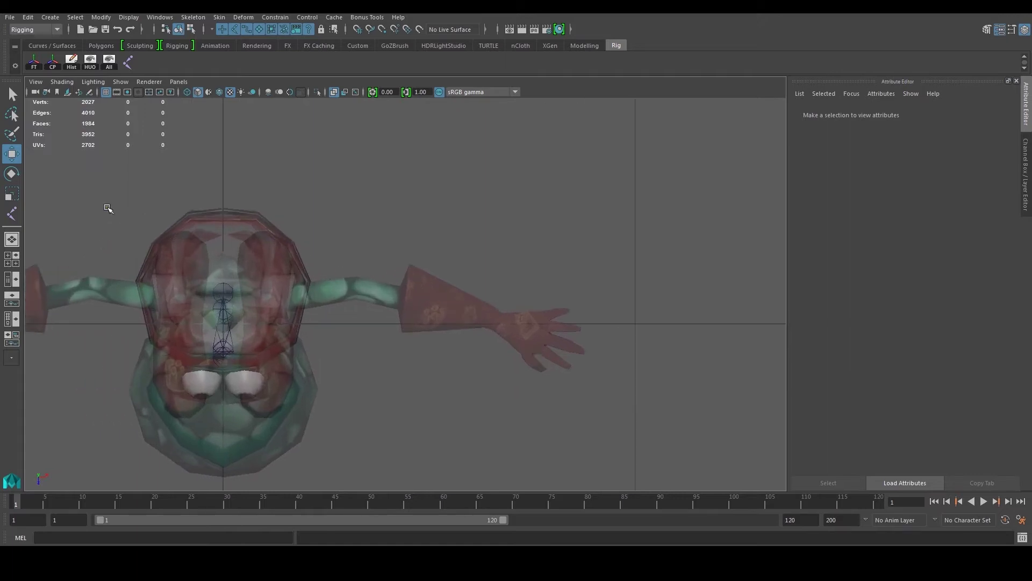
Create a shoulder joint with the Joint tool at about X 0.123, Z -0.061 in the top view
click(18, 213)
scroll(256, 298, up, 1)
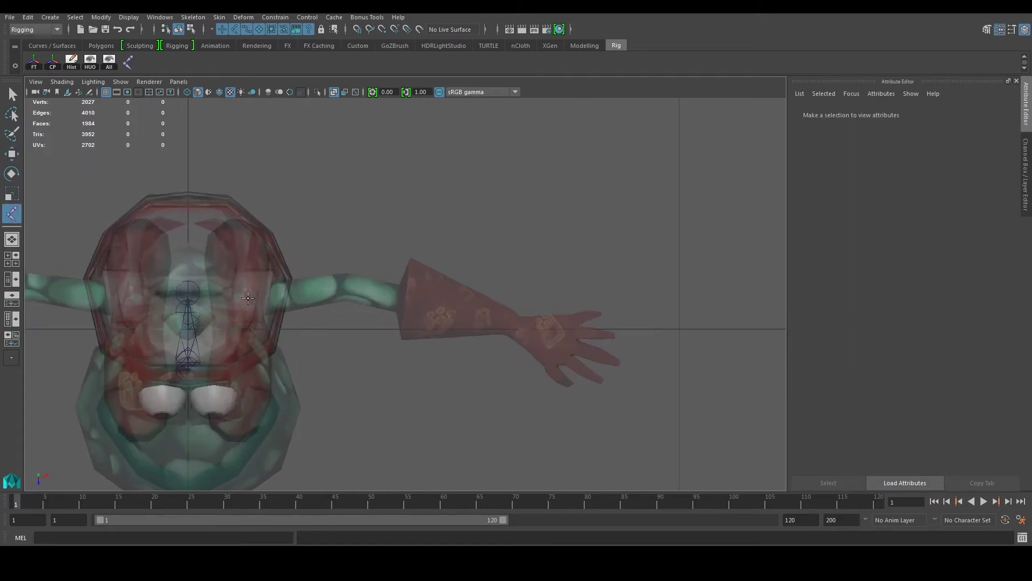
click(249, 299)
key(w)
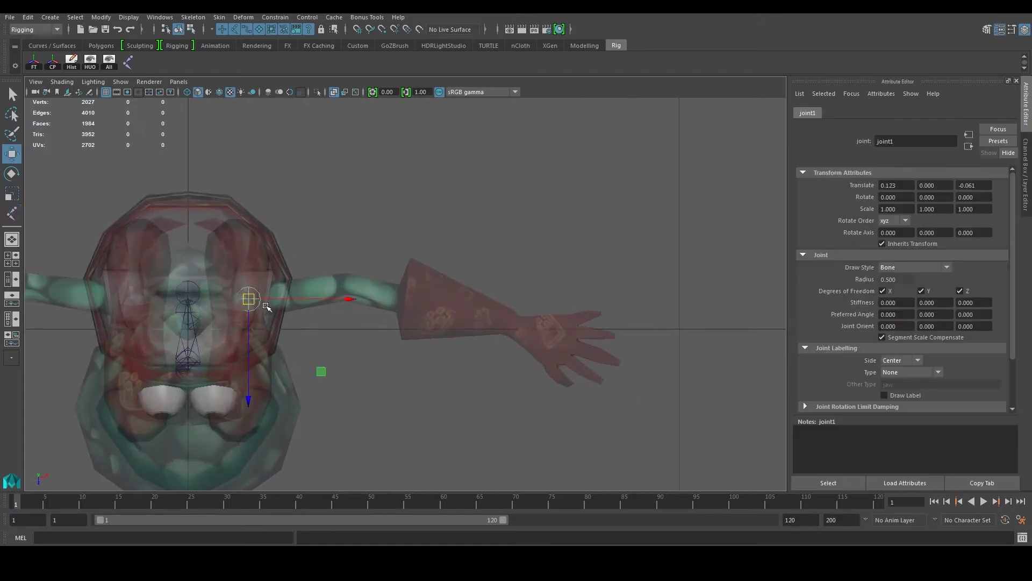
scroll(267, 306, up, 1)
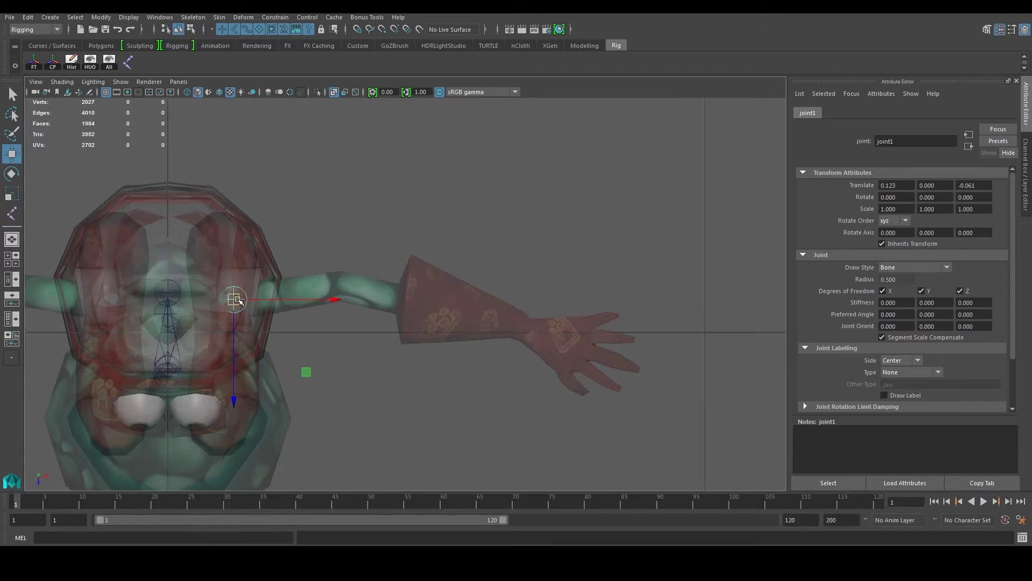
Duplicate the shoulder joint to the elbow at about X 0.325, Z -0.086 and the wrist at about X 0.633, Z -0.020
drag(236, 303, 343, 287)
scroll(381, 311, up, 2)
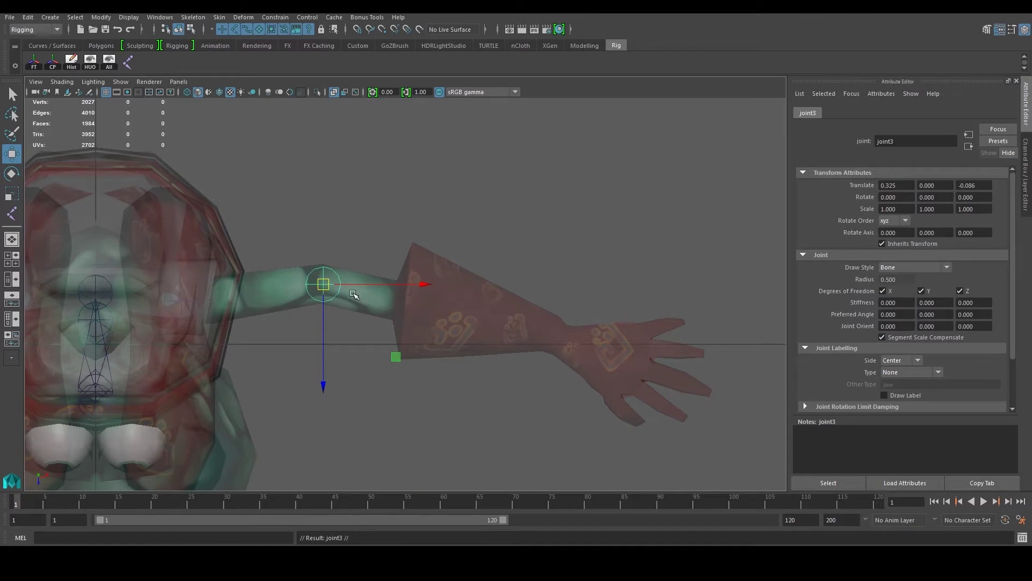
drag(325, 286, 544, 333)
alt+middle_drag(544, 332, 416, 305)
scroll(416, 305, up, 2)
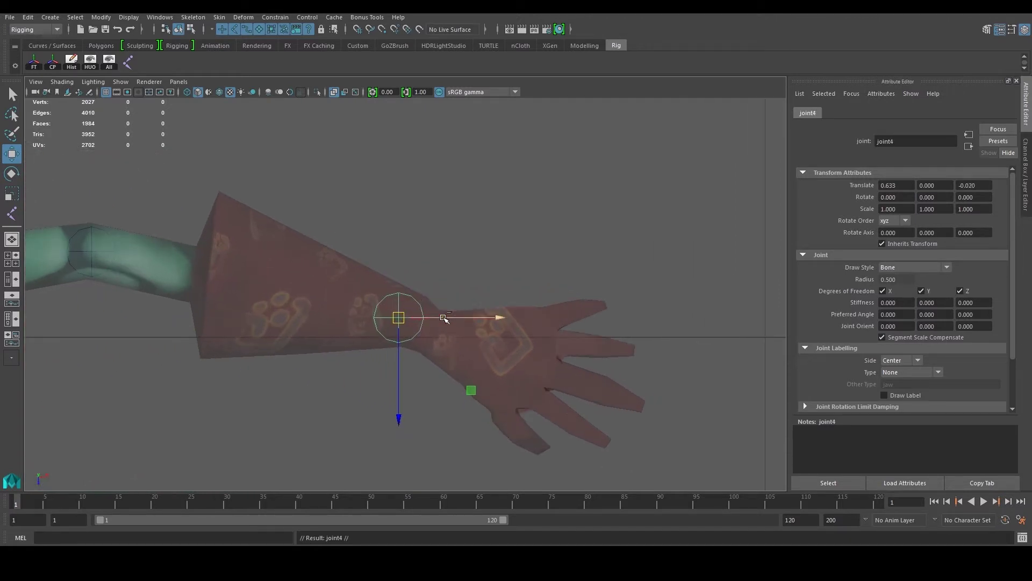
Duplicate the wrist joint and place the copy in the palm at about X 0.733, Z 0.016
drag(405, 322, 521, 368)
key(ctrl+z)
key(ctrl+d)
drag(406, 321, 499, 354)
scroll(380, 305, up, 3)
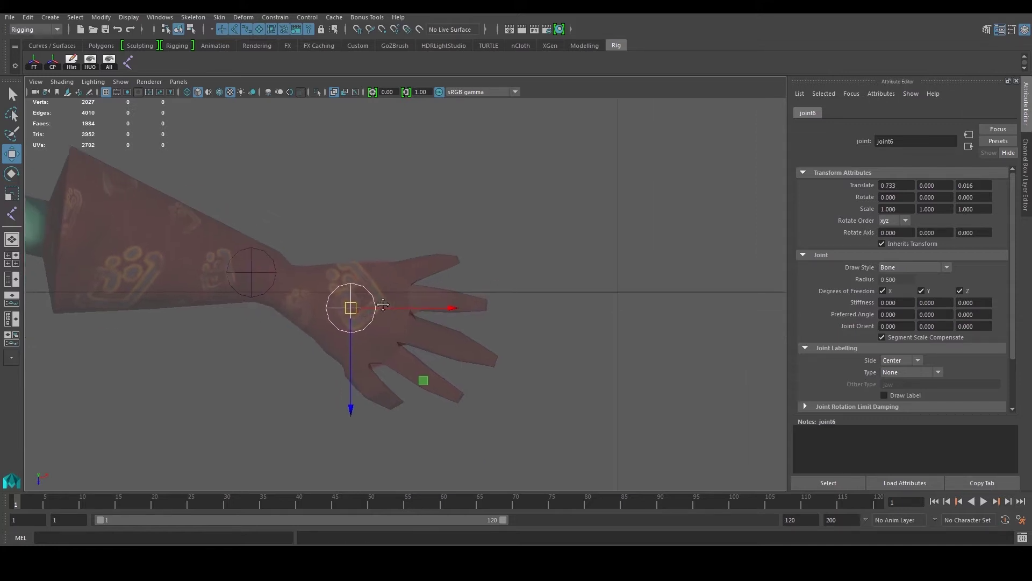
Set the joint display scale to 0.05
click(160, 19)
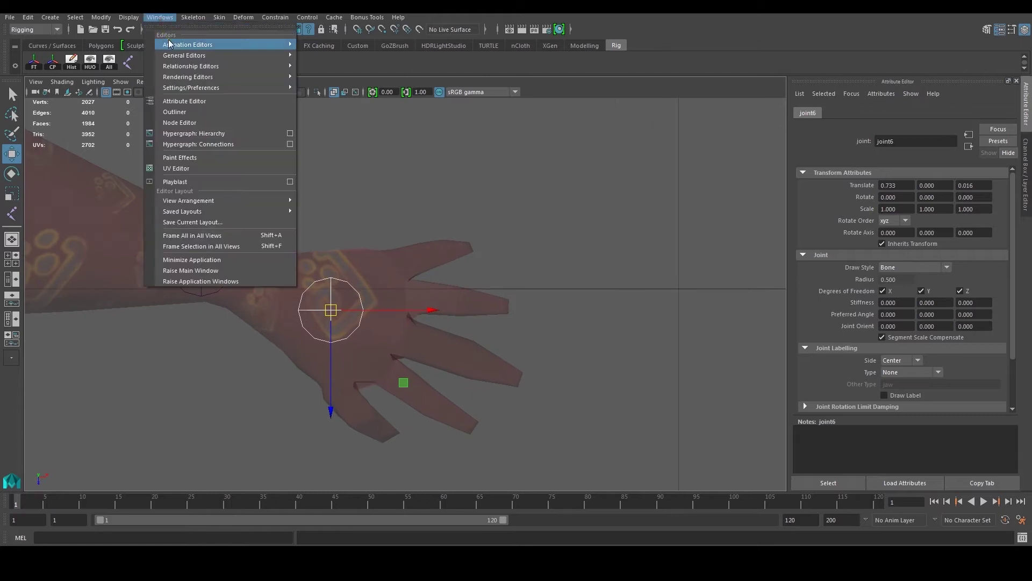
mouse_move(174, 147)
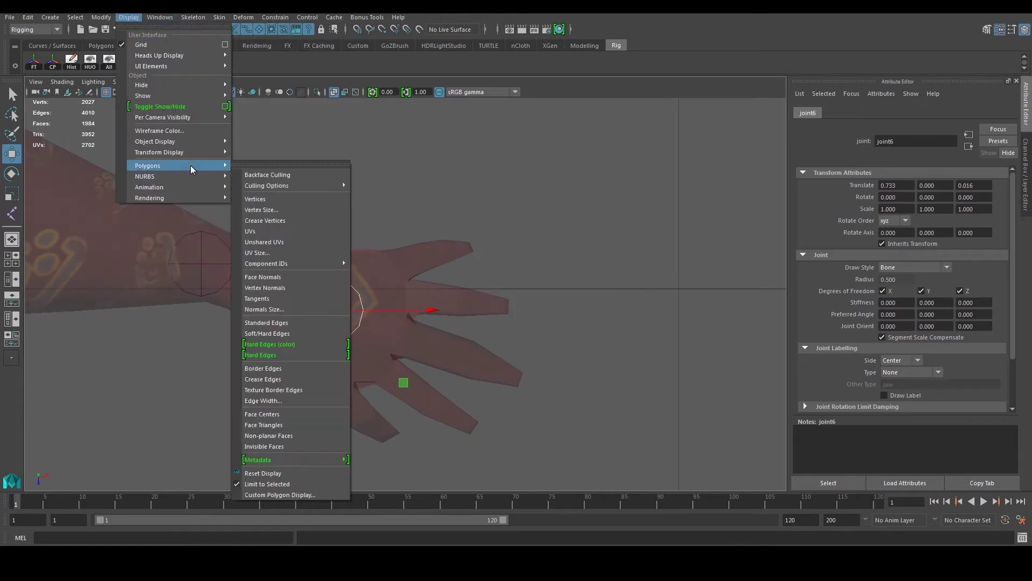
mouse_move(195, 185)
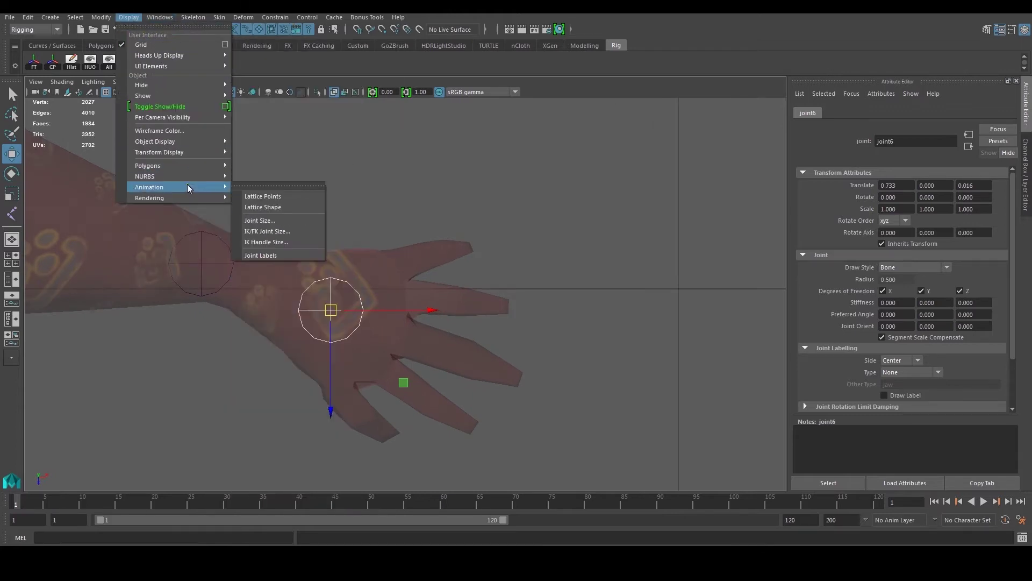
click(279, 221)
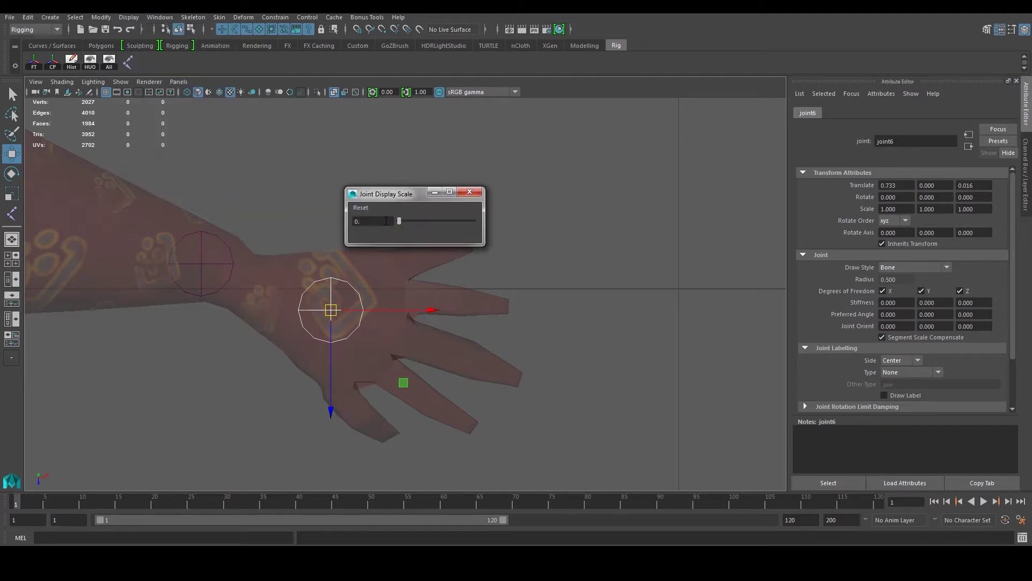
text(0.05)
key(Return)
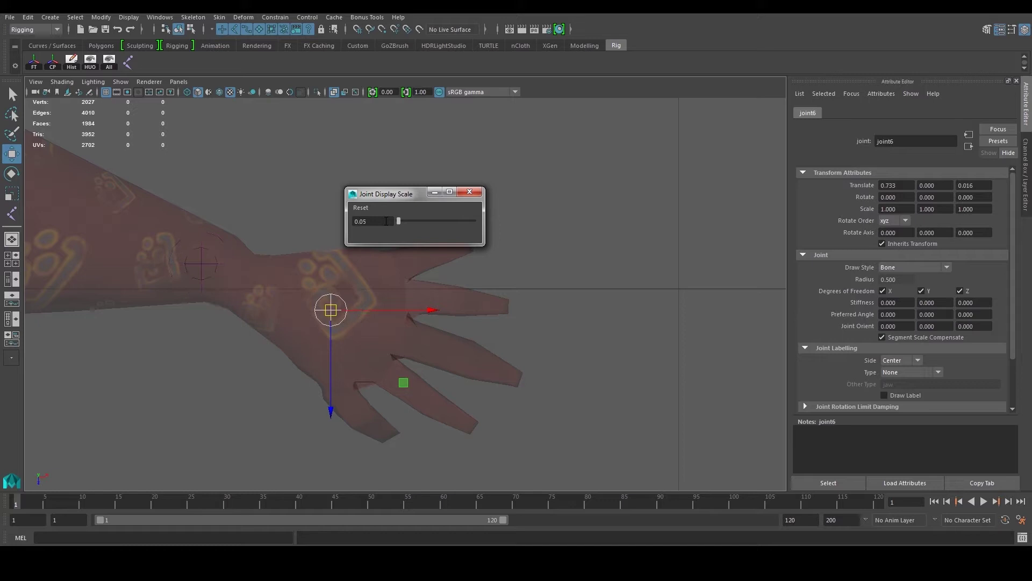
click(469, 192)
Duplicate the palm joint and position the copy at the base of the thumb, about X 0.734, Z 0.069
scroll(334, 231, up, 2)
scroll(355, 269, up, 2)
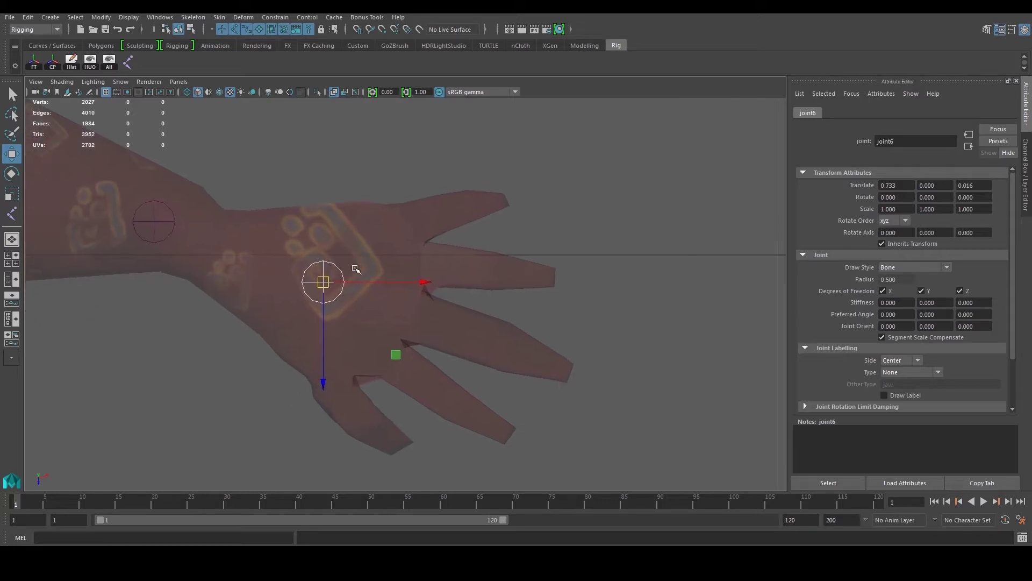
scroll(378, 299, up, 1)
drag(315, 282, 328, 395)
alt+middle_drag(367, 350, 383, 306)
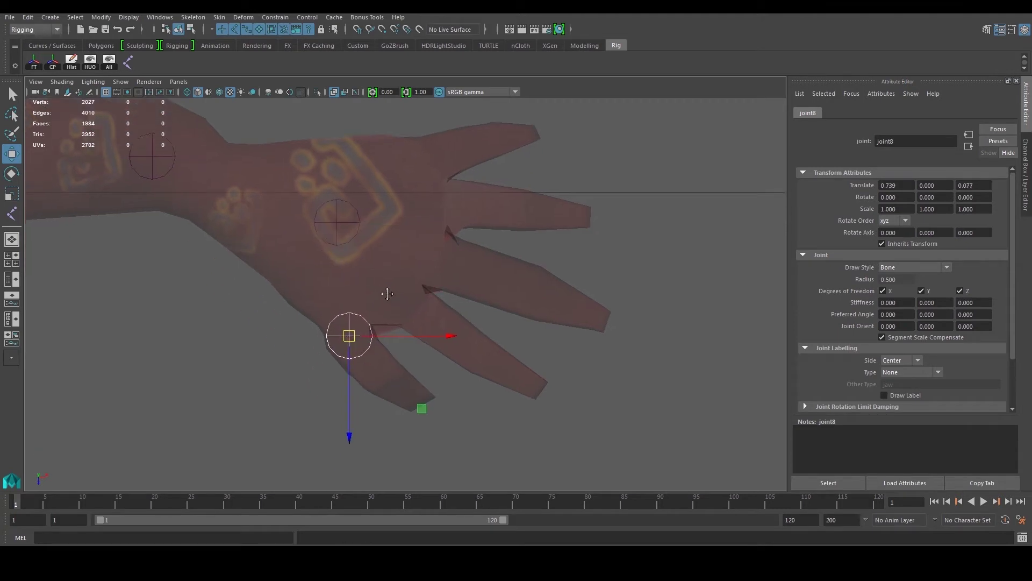
scroll(394, 317, up, 2)
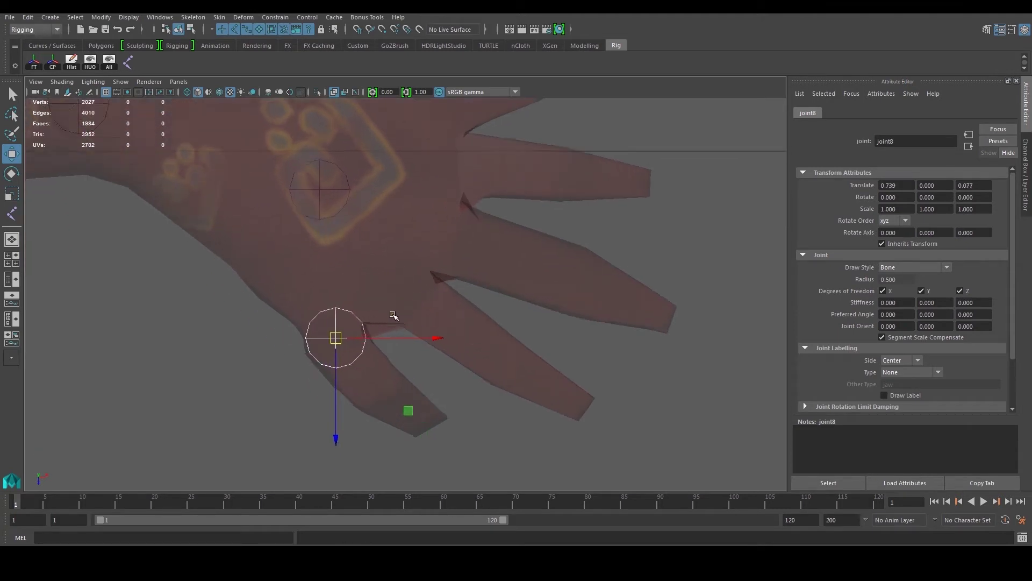
click(320, 333)
key(ctrl+z)
drag(330, 342, 318, 324)
middle_drag(318, 323, 316, 321)
Duplicate the thumb base joint to the thumb's middle and its tip, the tip at about X 0.781, Z 0.118
key(ctrl+d)
drag(316, 320, 442, 450)
key(ctrl+d)
Duplicate joints from the thumb base to the index finger's base, middle and tip, the tip at about X 0.837, Z 0.103
click(320, 322)
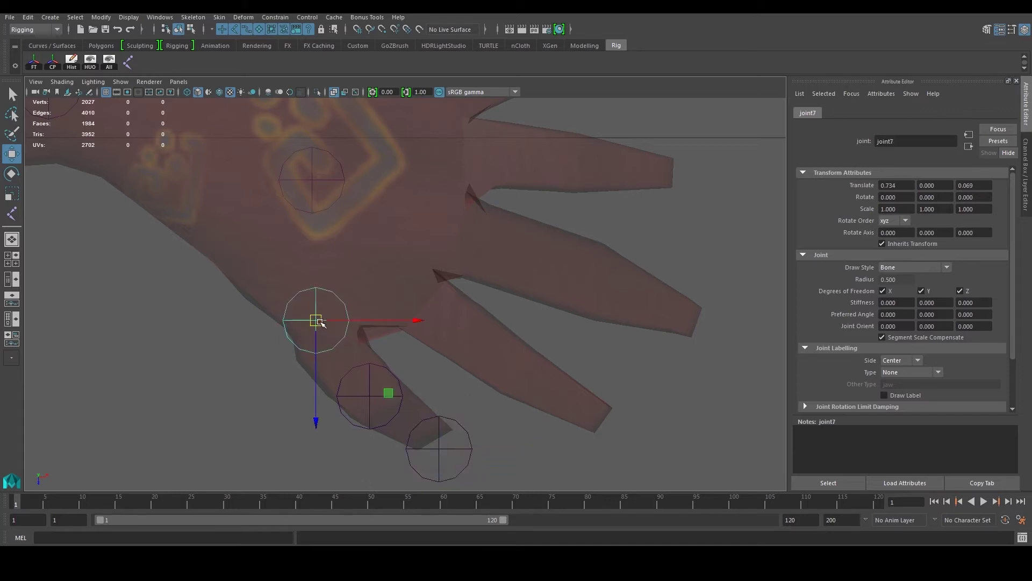
key(ctrl+d)
drag(319, 322, 594, 420)
key(ctrl+d)
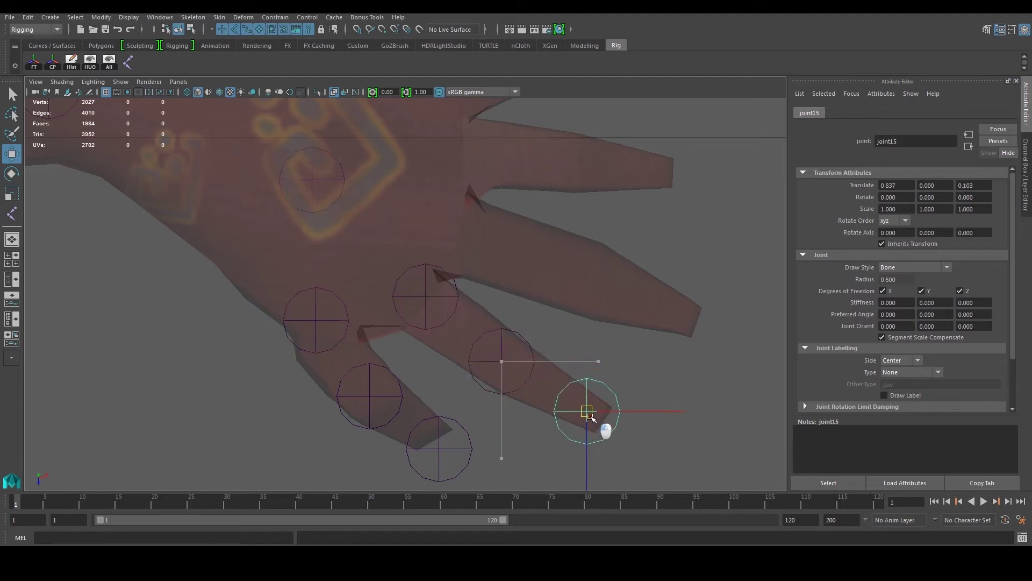
Duplicate joints from the index base to the middle finger's base, middle and tip, the tip at about X 0.874, Z 0.067
click(425, 297)
drag(425, 296, 694, 316)
key(ctrl+d)
Duplicate joints from the middle finger's base to the ring finger's base, middle and tip, the tip at about X 0.867, Z 0.012
alt+middle_drag(485, 235, 470, 321)
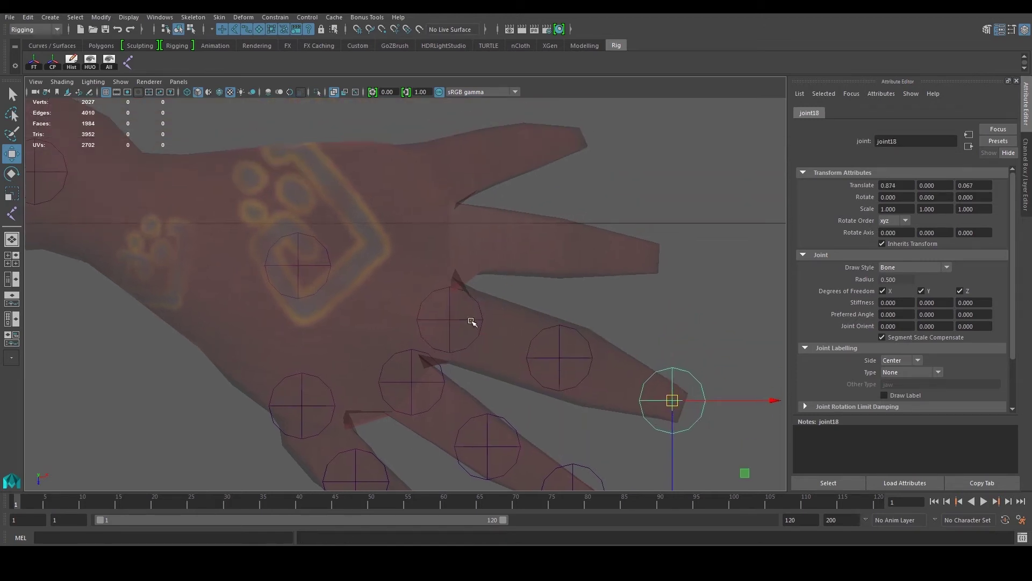
click(464, 318)
drag(452, 319, 658, 258)
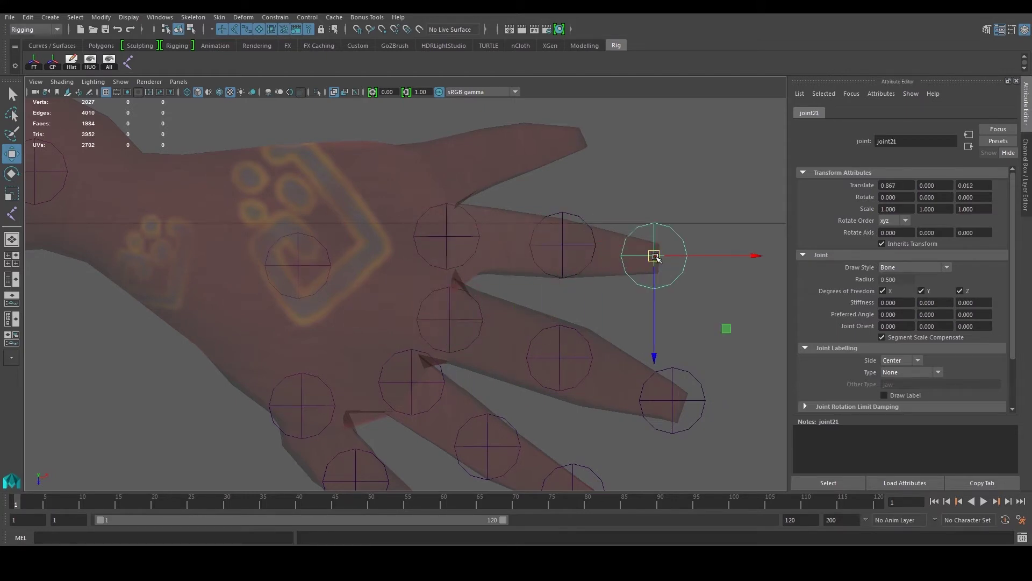
Duplicate joints from the ring finger's base to the little finger's base, middle and tip, the base at about X 0.781, Z -0.020
click(446, 238)
drag(448, 236, 426, 167)
alt+middle_drag(427, 169, 442, 261)
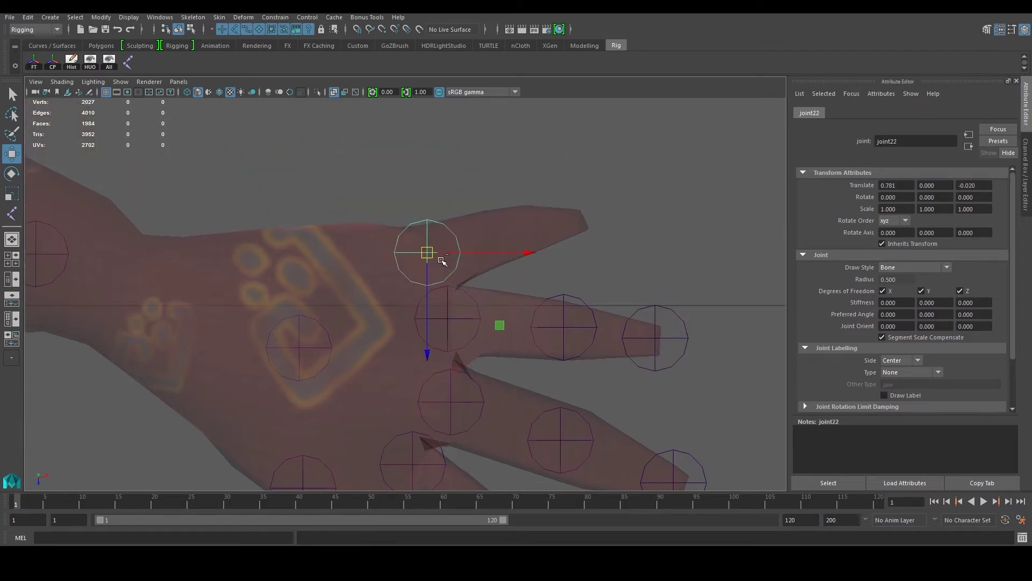
click(432, 249)
drag(432, 250, 475, 303)
In the front view, select the shoulder, elbow, wrist and all hand joints and raise them into the arm, to about Y 0.022
key(space)
key(space)
scroll(474, 303, up, 3)
click(327, 314)
shift+click(452, 315)
alt+middle_drag(659, 319, 627, 315)
shift+click(624, 315)
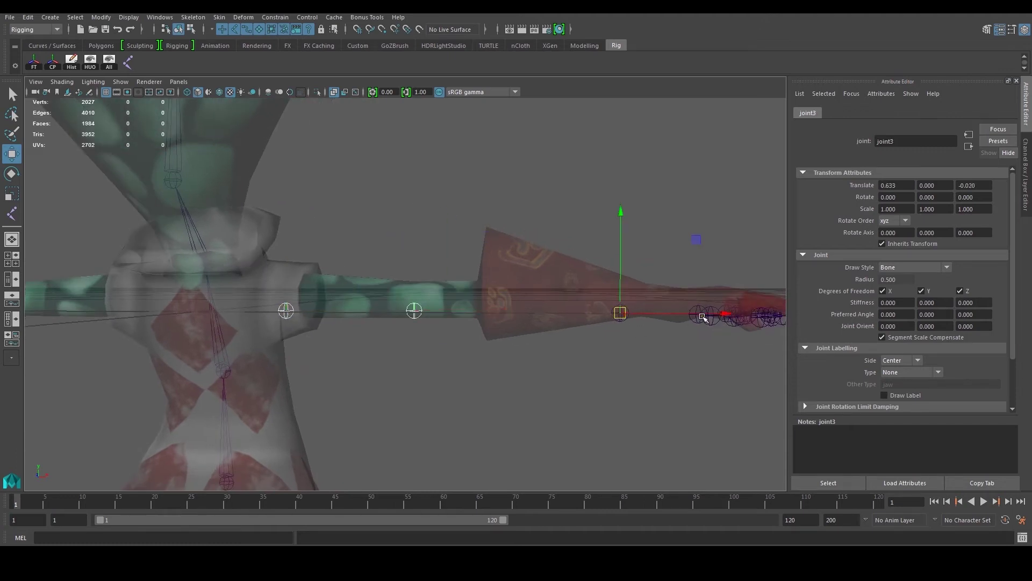
alt+drag(702, 317, 708, 326)
alt+middle_drag(707, 327, 613, 317)
scroll(613, 317, up, 2)
alt+drag(577, 317, 258, 335)
scroll(638, 268, down, 5)
drag(513, 197, 514, 190)
Lower the thumb's base joint so that it sits inside the thumb in the perspective view
scroll(473, 209, up, 4)
alt+middle_drag(485, 219, 463, 226)
scroll(463, 226, up, 4)
alt+drag(463, 226, 375, 296)
key(f)
scroll(414, 302, down, 5)
click(422, 277)
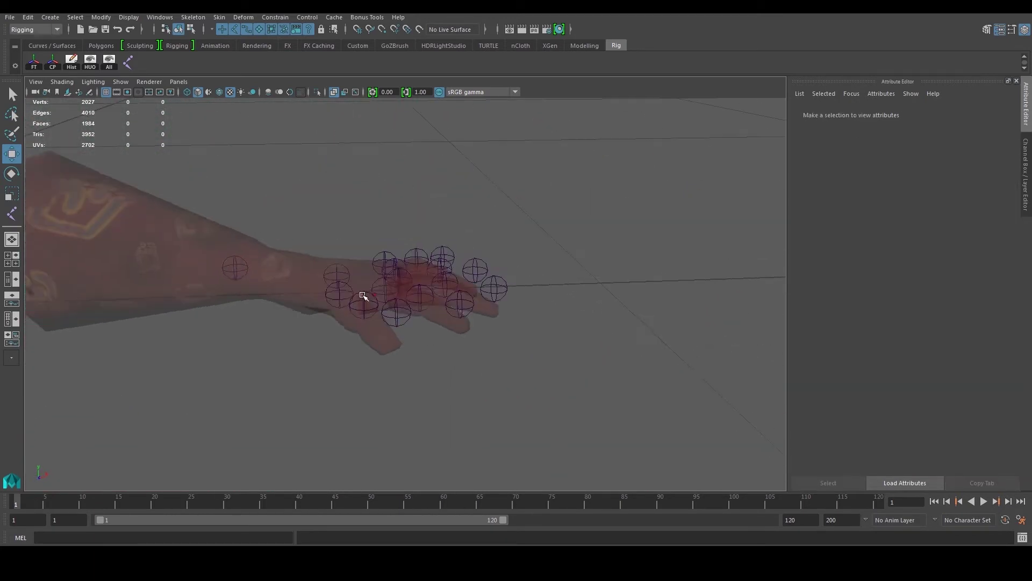
click(344, 292)
alt+middle_drag(350, 279, 427, 314)
key(ctrl+z)
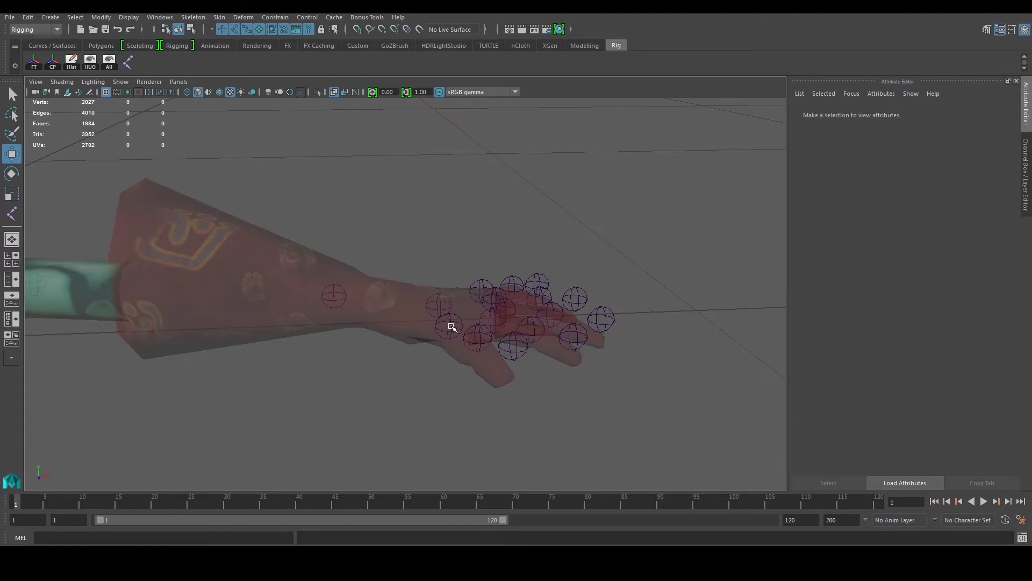
click(451, 326)
alt+drag(451, 326, 498, 311)
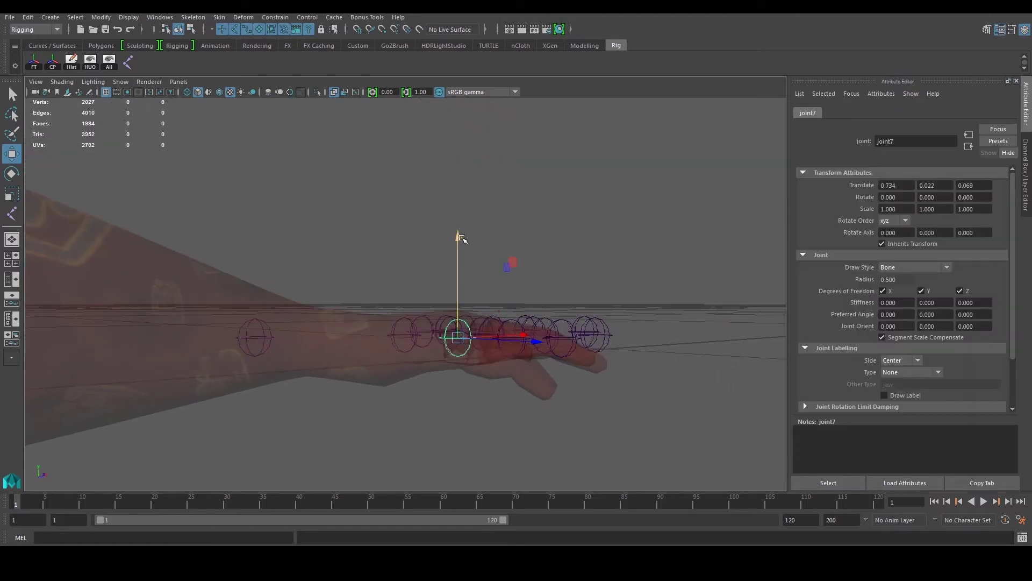
alt+drag(459, 242, 440, 334)
Lower the thumb's middle joint into the thumb mesh
click(510, 352)
alt+middle_drag(440, 334, 420, 310)
alt+drag(420, 310, 358, 365)
click(361, 342)
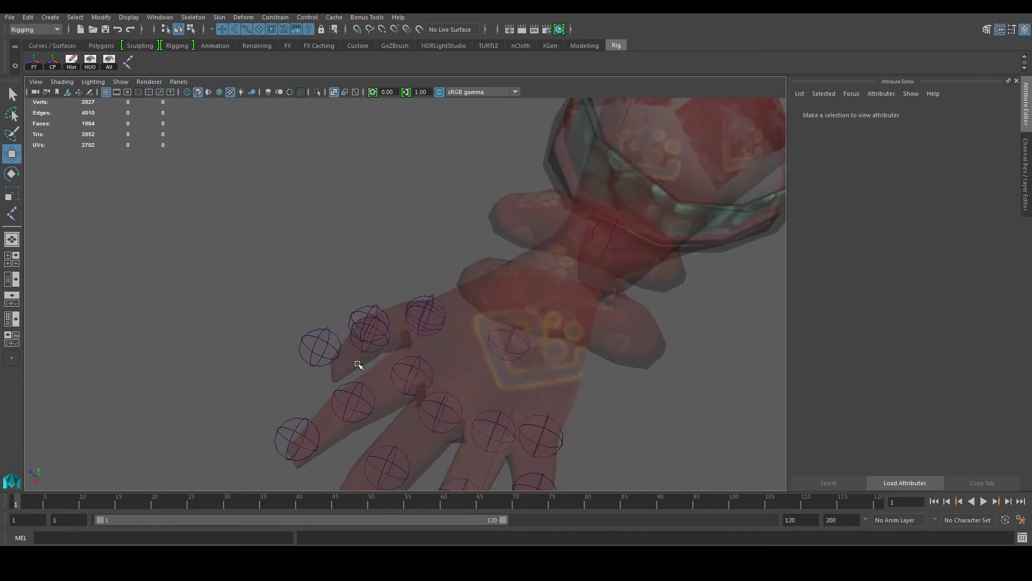
click(363, 325)
alt+drag(364, 325, 524, 293)
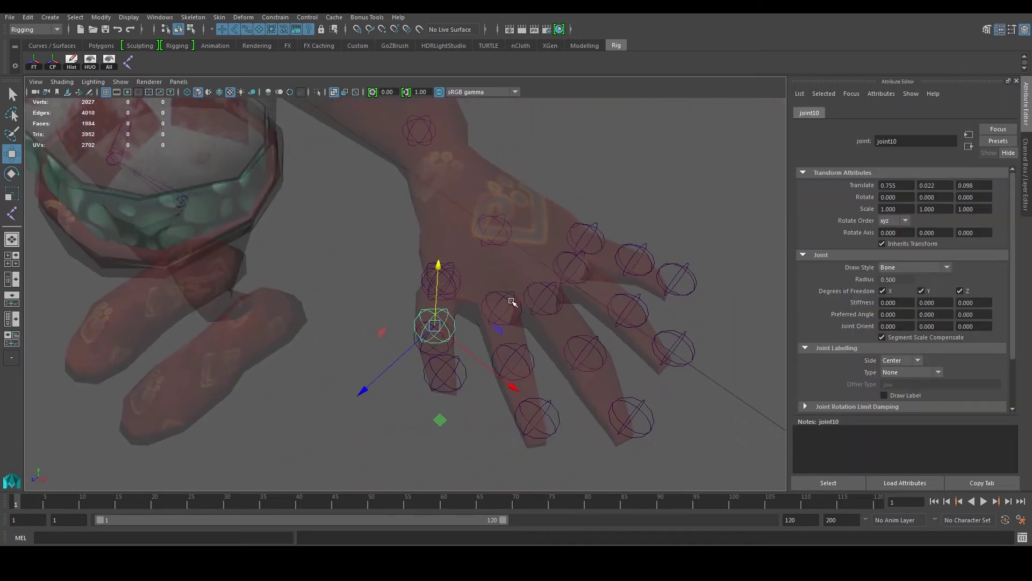
click(483, 341)
Lower the joints at the thumb tip into the mesh, to about Y -0.005
click(456, 373)
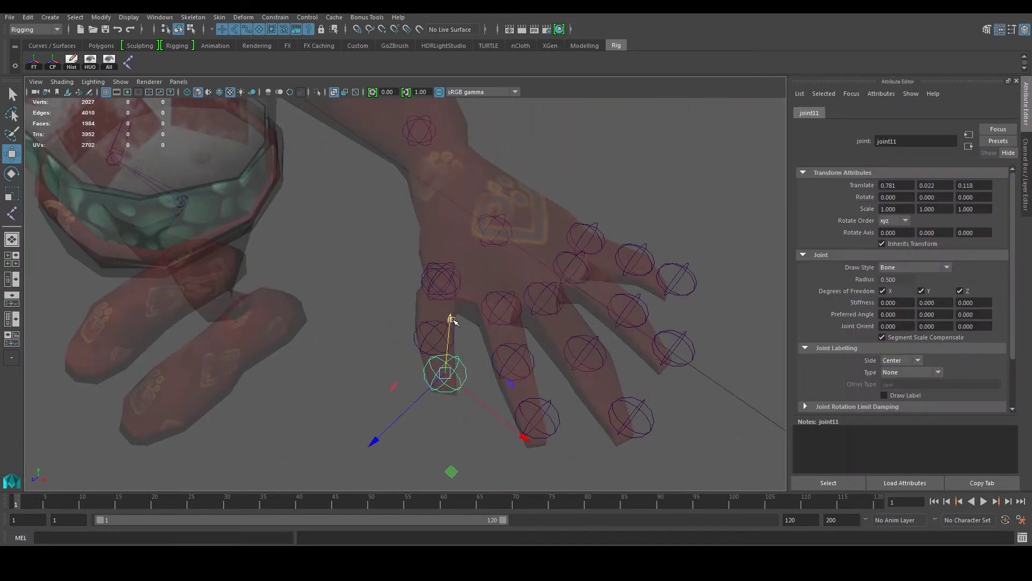
alt+drag(463, 352, 501, 325)
click(502, 326)
click(503, 324)
drag(502, 254, 500, 295)
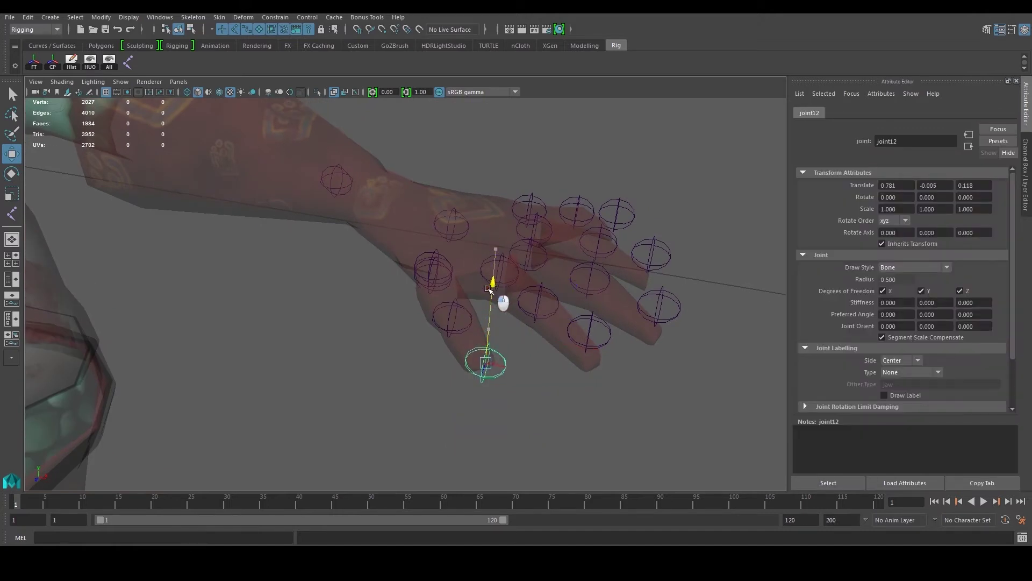
drag(575, 380, 564, 345)
Lower the index finger's joints into the finger, the base to Y 0.021 and the middle to Y 0.017
click(504, 264)
mouse_move(504, 263)
alt+mouse_down()
mouse_move(547, 230)
mouse_move(494, 252)
alt+mouse_up()
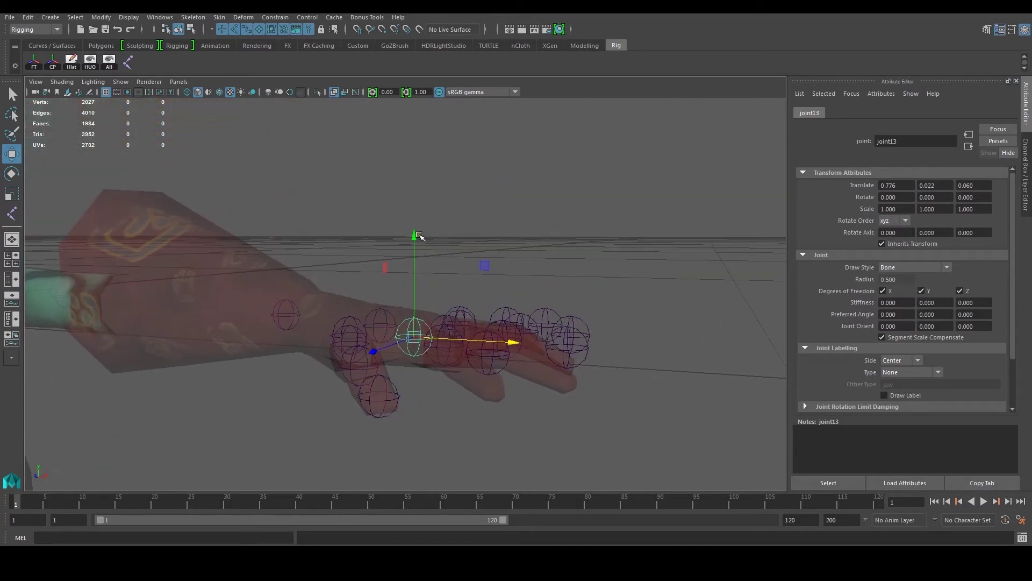
drag(418, 235, 488, 350)
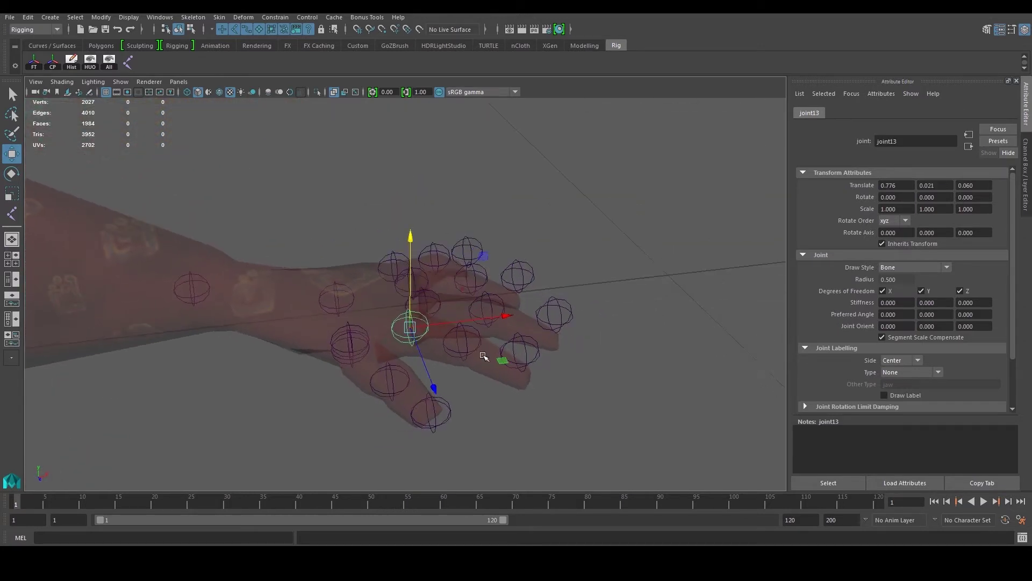
click(461, 355)
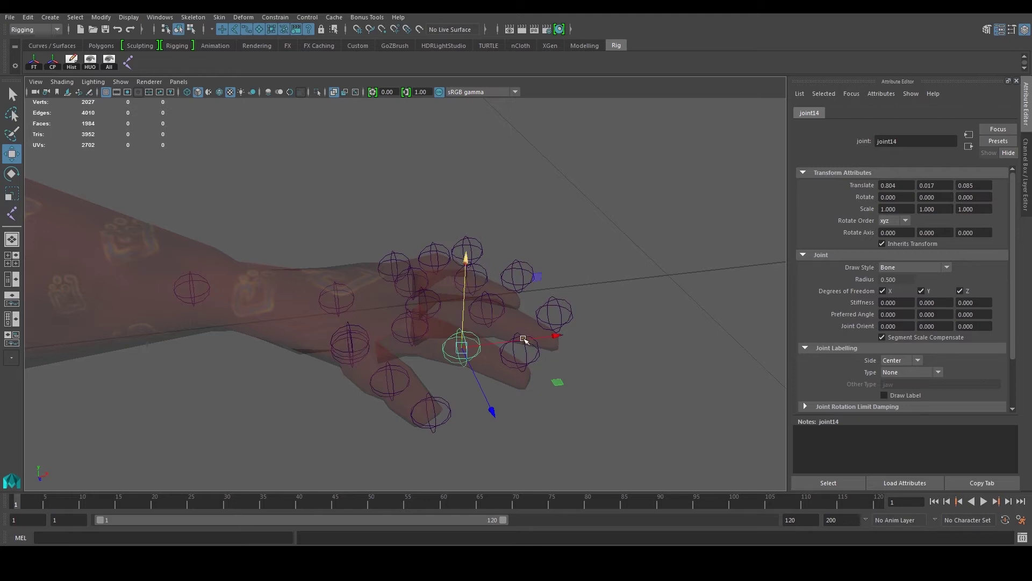
alt+drag(525, 337, 534, 358)
click(534, 358)
alt+drag(543, 297, 458, 257)
Lower the middle finger's joints vertically to follow the inside of the finger
click(376, 312)
drag(352, 253, 436, 303)
click(434, 332)
drag(433, 257, 432, 280)
mouse_move(559, 378)
alt+mouse_down()
mouse_move(578, 397)
mouse_move(571, 388)
alt+mouse_up()
key(Down)
drag(526, 285, 356, 274)
Lower the ring finger's joints into the finger, the tip to about Y 0.005
click(519, 326)
click(353, 336)
middle_drag(378, 288, 379, 295)
alt+drag(218, 341, 280, 307)
click(266, 346)
drag(266, 258, 286, 302)
Lower the little finger's joints into the finger, the base to about Y 0.013 and the tip to about Y 0.005
alt+drag(511, 403, 456, 334)
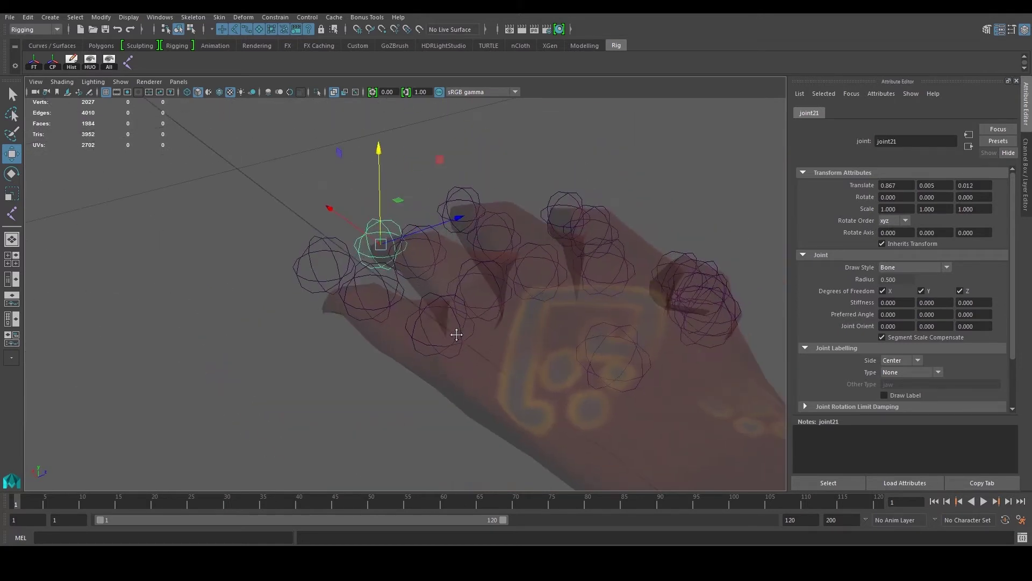
click(463, 334)
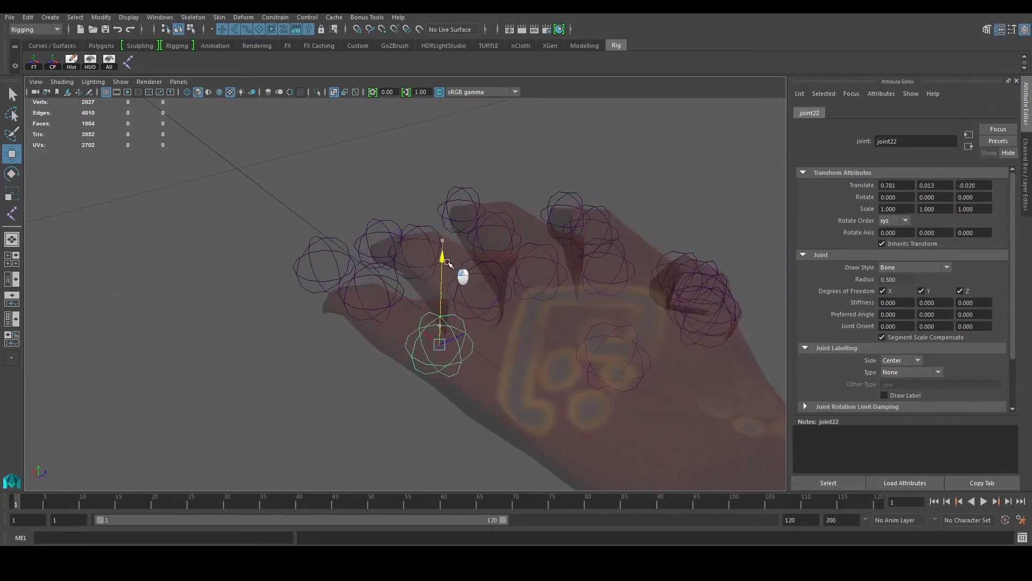
click(375, 269)
drag(371, 198, 422, 296)
drag(306, 314, 312, 318)
alt+drag(312, 319, 335, 279)
drag(339, 180, 347, 230)
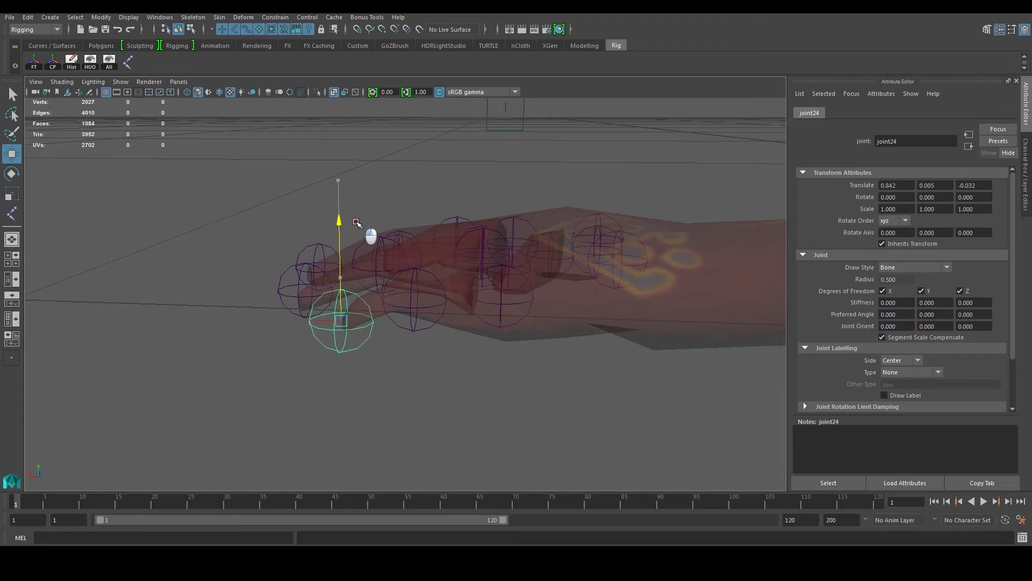
Examine the placement of the arm, hand and finger joints against the whole character mesh
alt+drag(349, 298, 723, 262)
click(563, 255)
scroll(405, 283, down, 3)
alt+middle_drag(404, 284, 559, 277)
scroll(539, 295, down, 2)
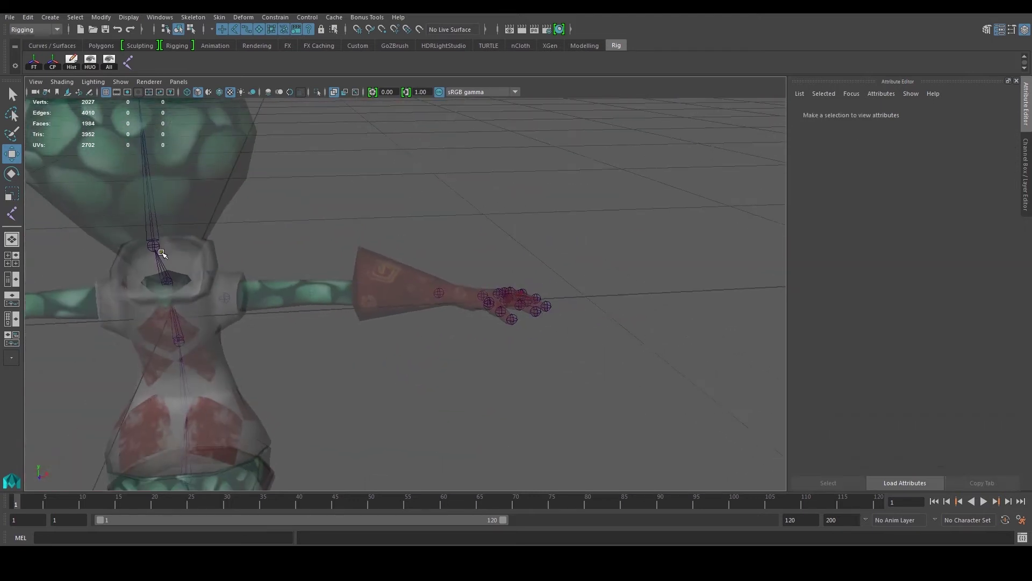
click(11, 280)
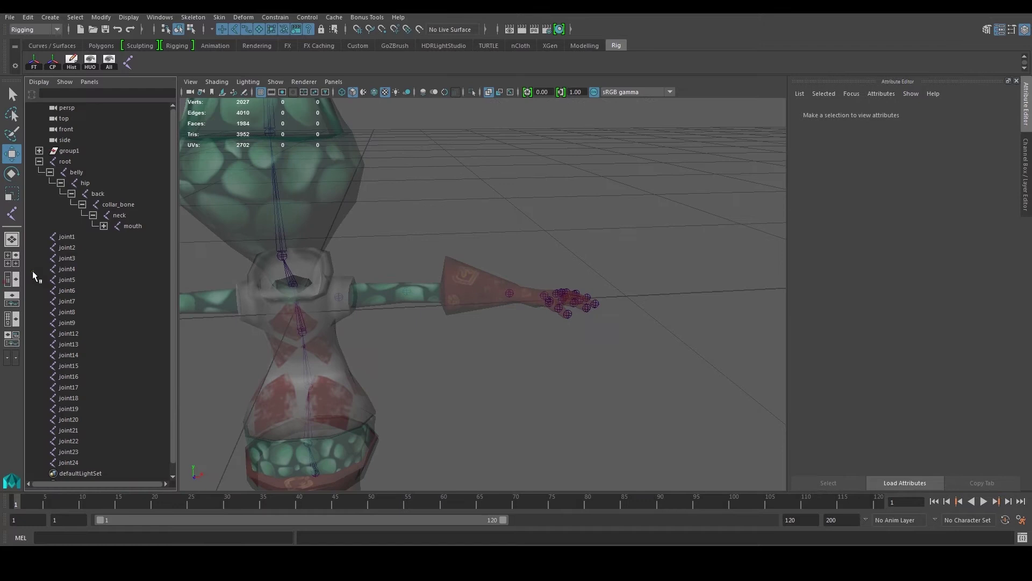
click(66, 236)
scroll(456, 289, up, 5)
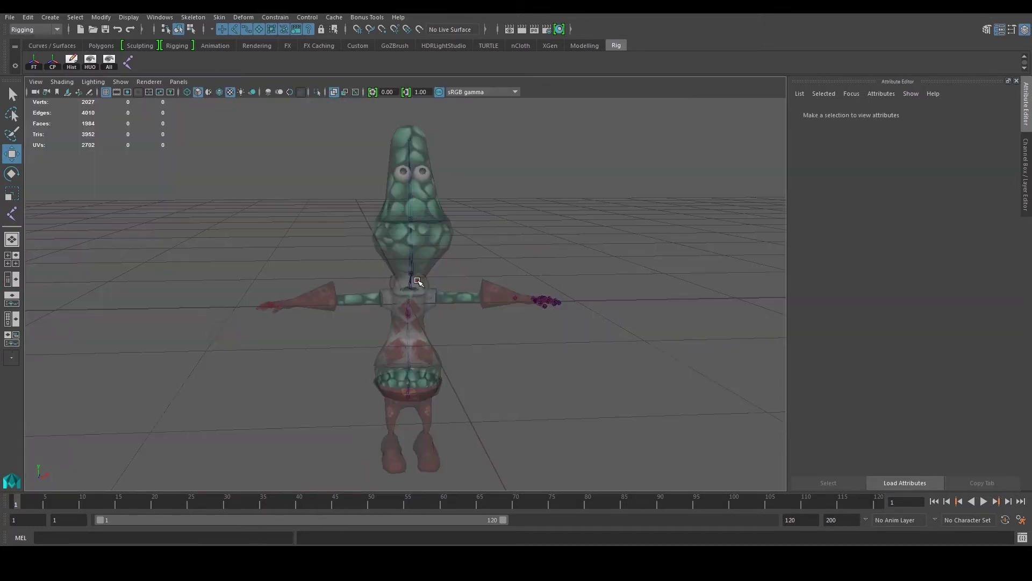
scroll(478, 305, up, 2)
scroll(360, 312, up, 3)
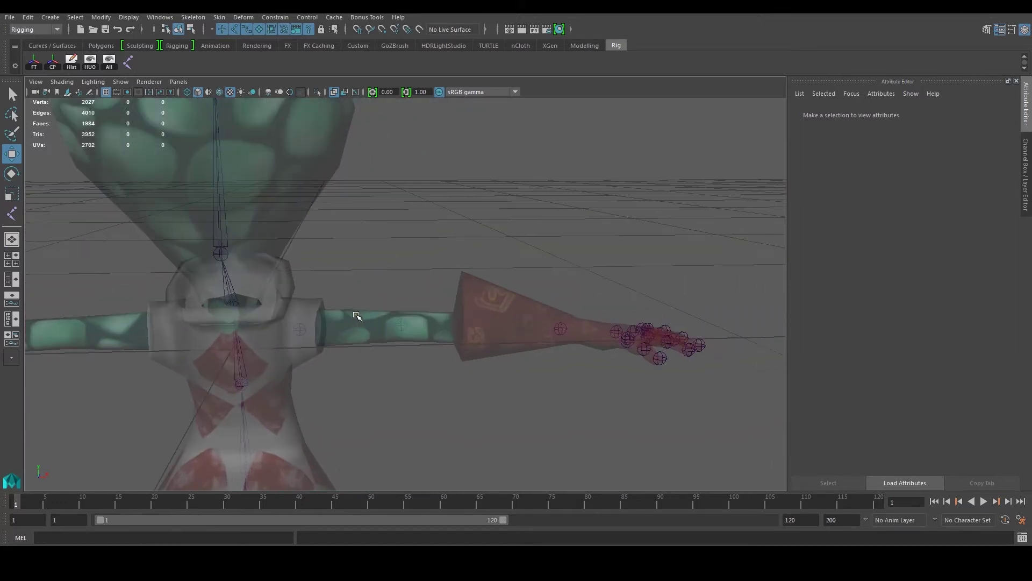
alt+drag(506, 334, 484, 342)
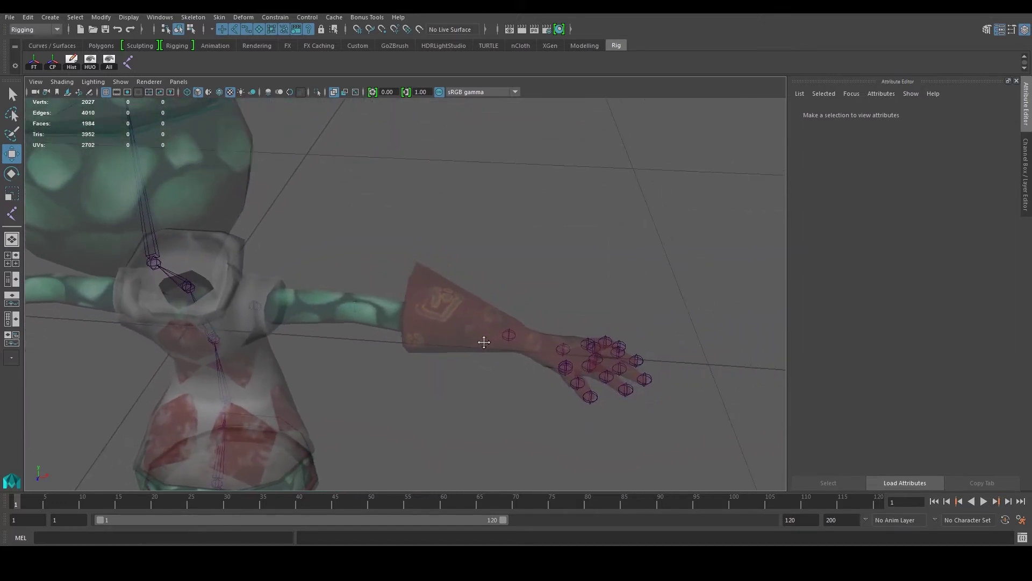
Show the scene's object list and rename joint1 as shoulder and joint2 as elbow
click(16, 280)
double_click(67, 227)
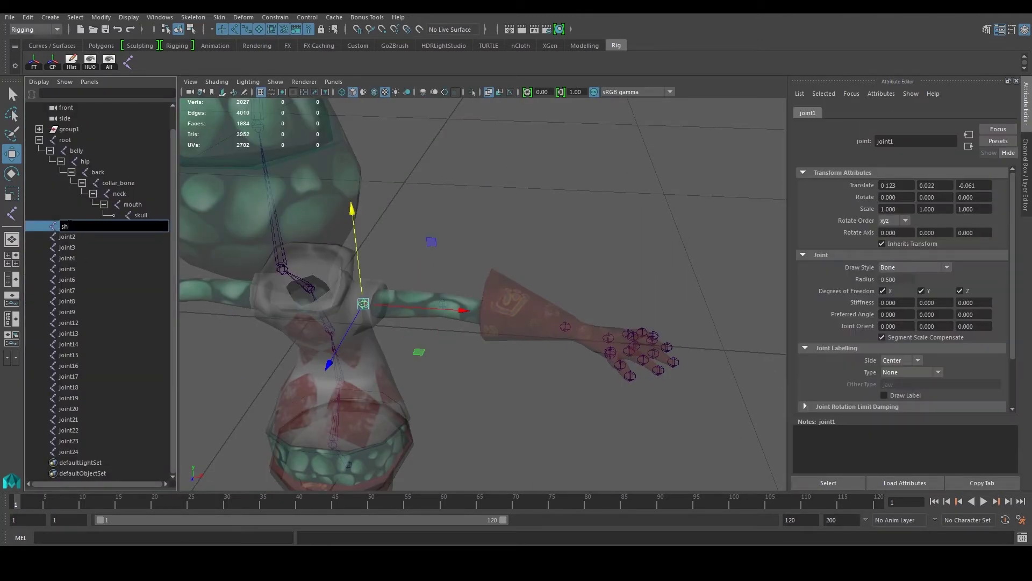
text(shoulder)
key(Return)
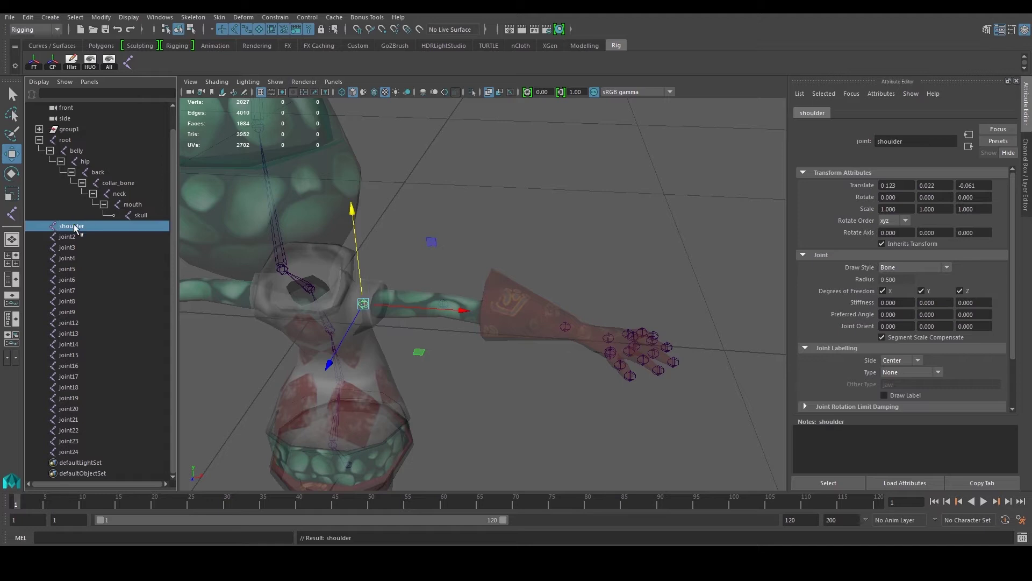
click(74, 237)
double_click(74, 238)
text(elbo)
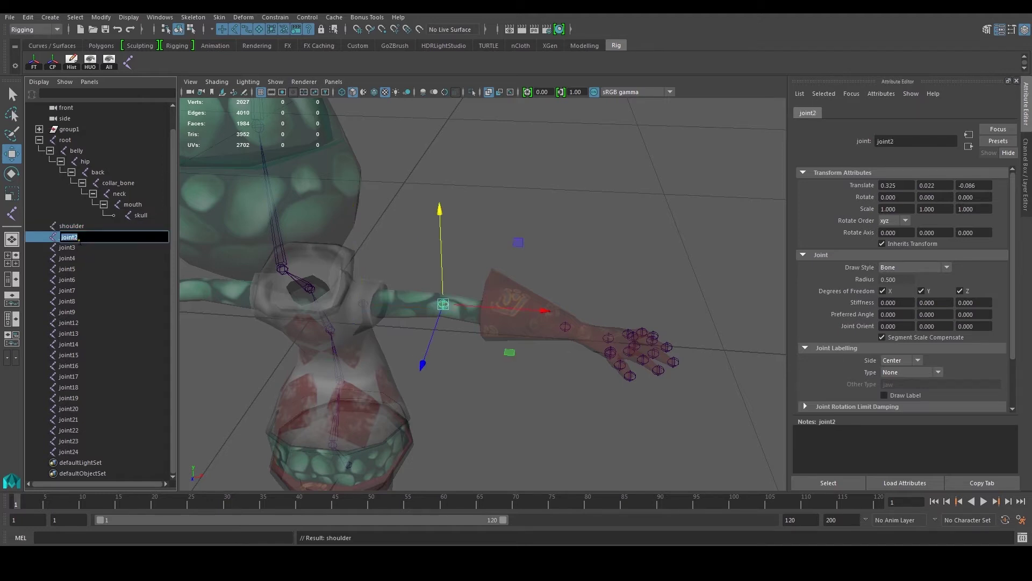
text(w)
key(Return)
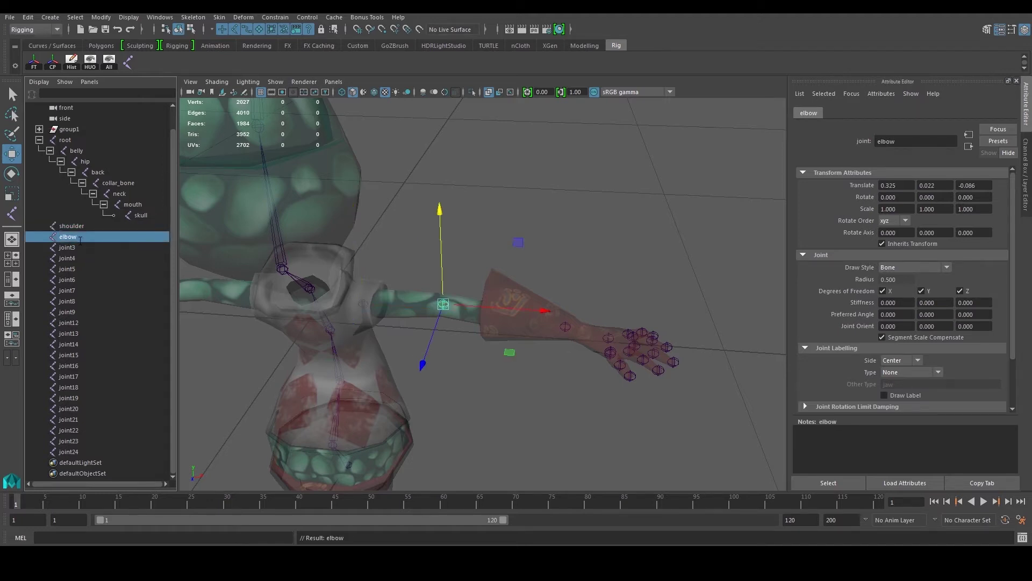
Rename joint3 in the forearm as wrist
double_click(69, 247)
text(wrist)
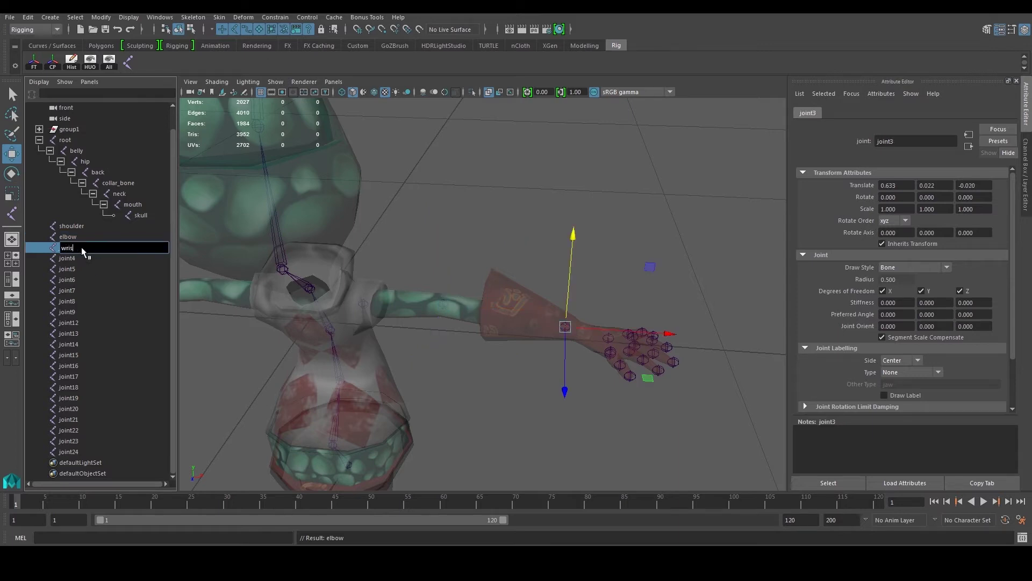
key(Return)
Compare joint4 with the wrist joint and delete joint4, the duplicate at the same position
click(81, 257)
key(f)
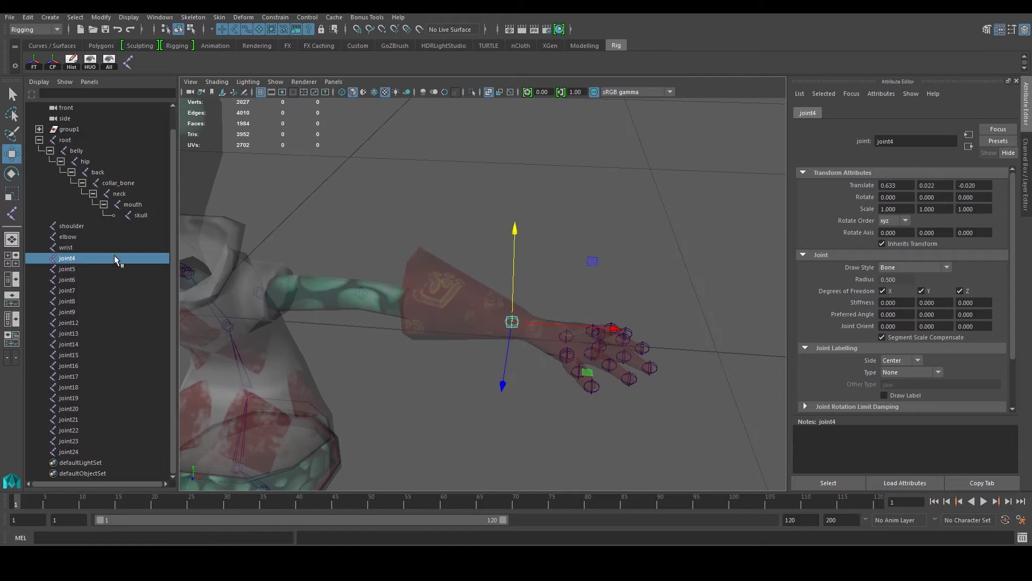
click(69, 248)
key(f)
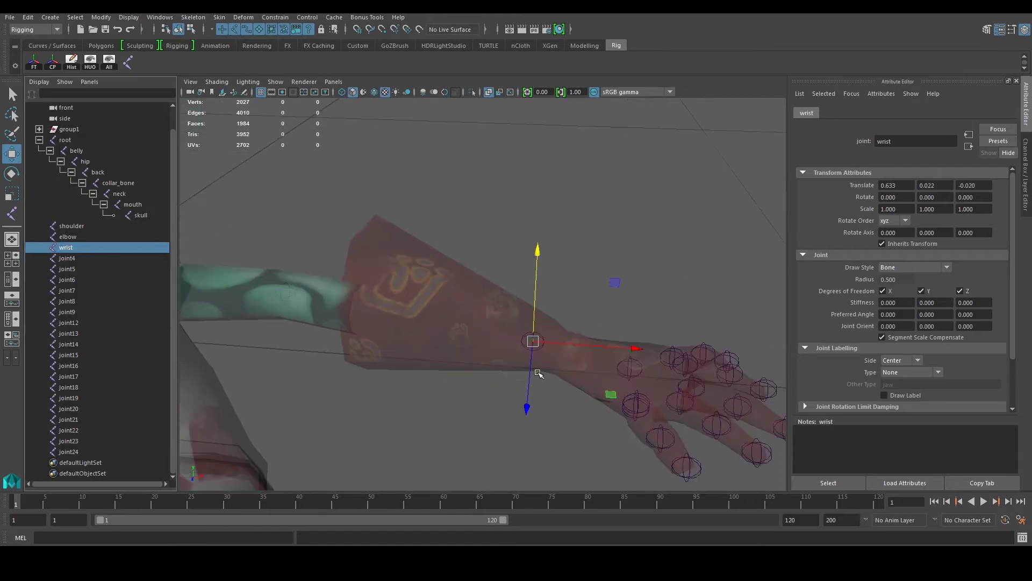
click(82, 258)
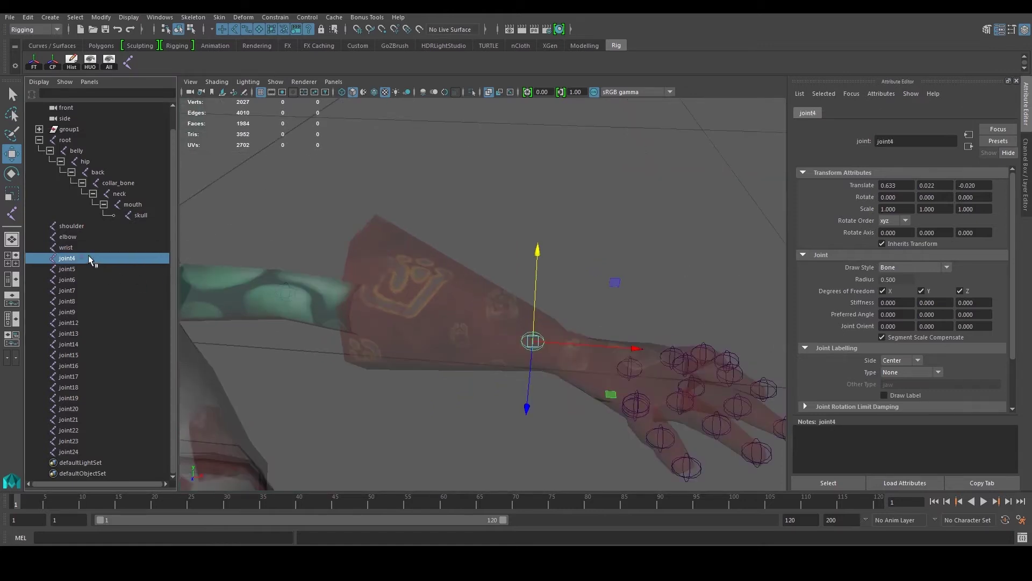
key(Delete)
Rename joint5 in the hand as palm
click(74, 269)
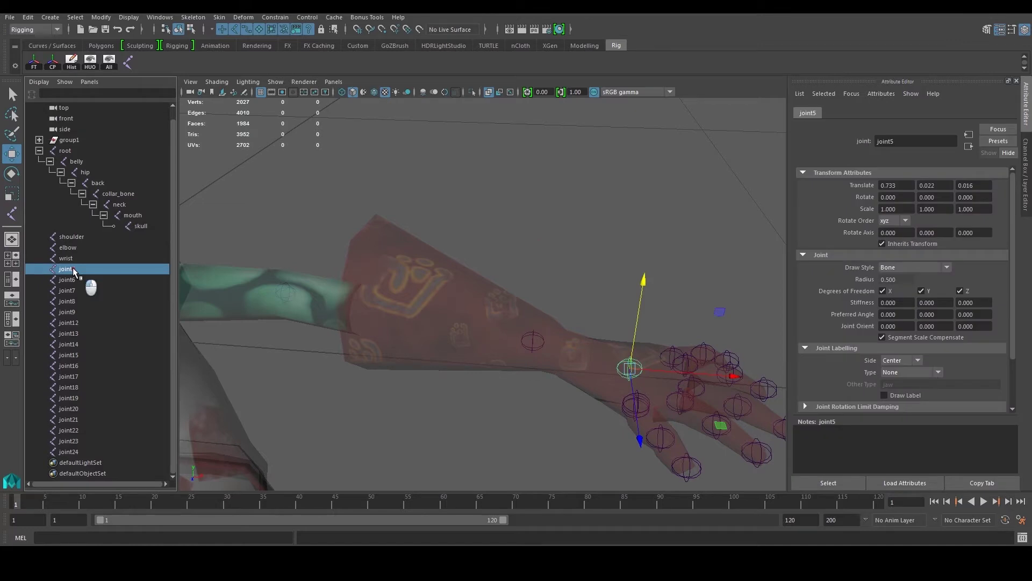
double_click(74, 269)
key(Return)
Delete the surplus joint6 from the hand
click(68, 279)
alt+middle_drag(358, 301, 179, 267)
drag(477, 401, 480, 381)
key(Delete)
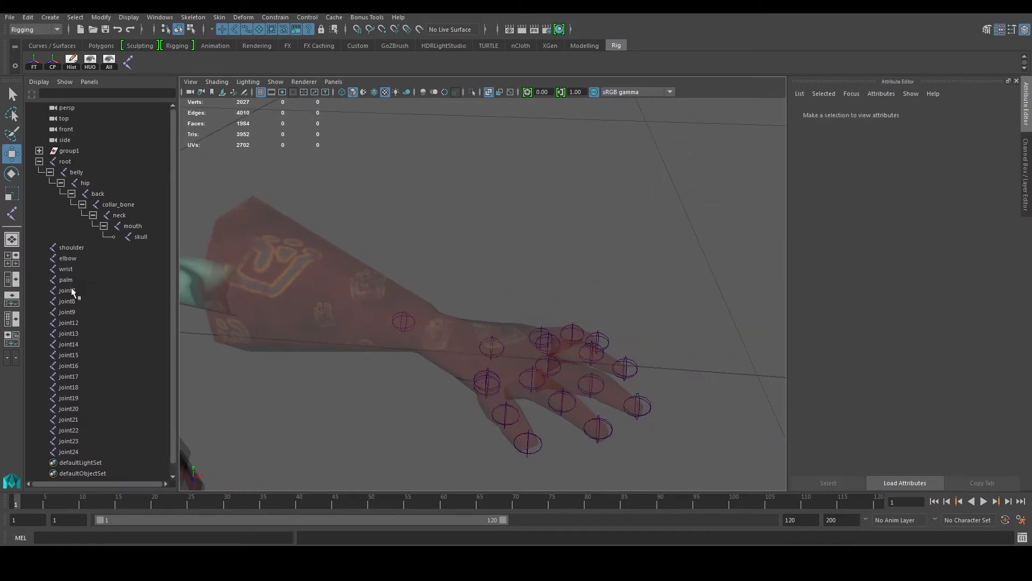
Inspect the joints around the base of the thumb and delete the surplus joint8
click(71, 290)
key(f)
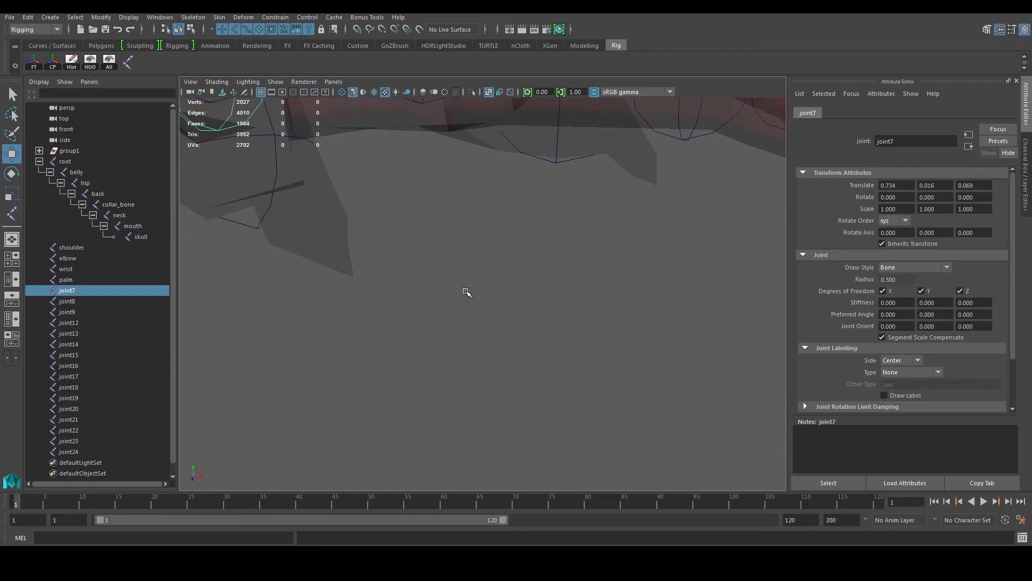
scroll(466, 291, down, 10)
mouse_move(468, 273)
alt+mouse_down()
mouse_move(477, 247)
mouse_move(463, 305)
mouse_move(458, 247)
mouse_move(463, 266)
alt+mouse_up()
scroll(447, 269, up, 3)
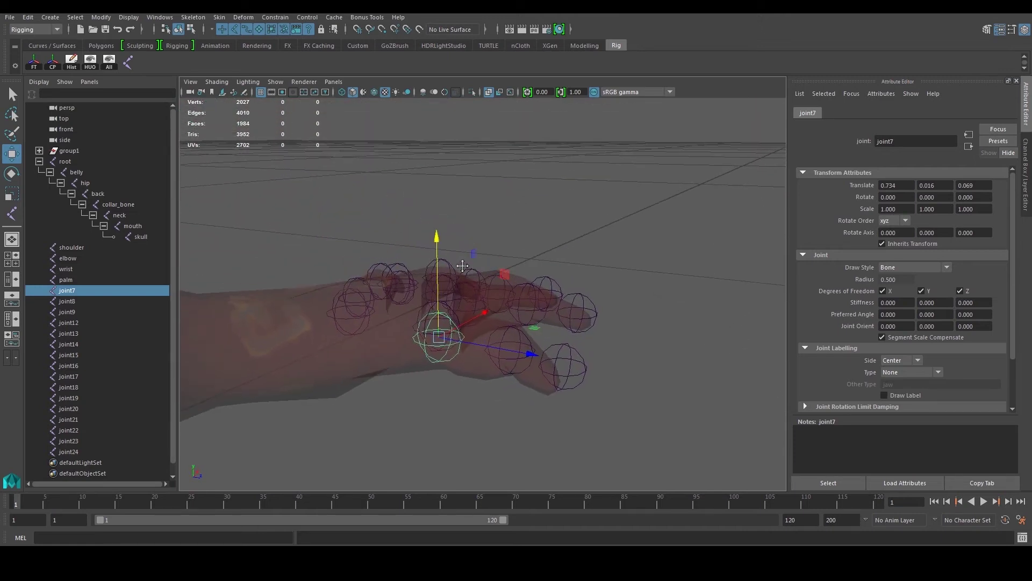
alt+drag(410, 298, 442, 300)
click(446, 231)
click(429, 289)
key(Delete)
Rename joint7 at the base of the thumb as thumb1
click(73, 290)
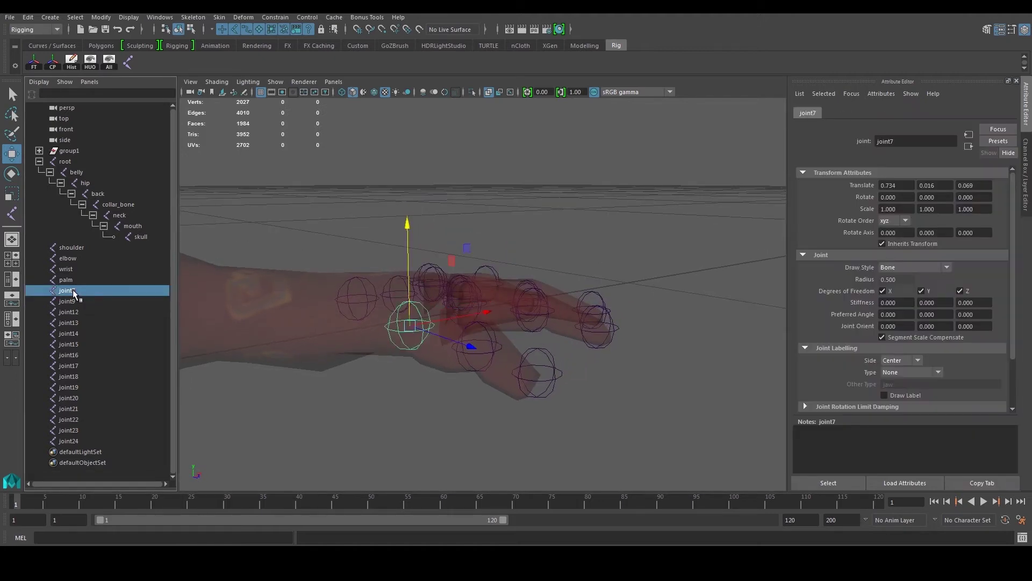
double_click(73, 290)
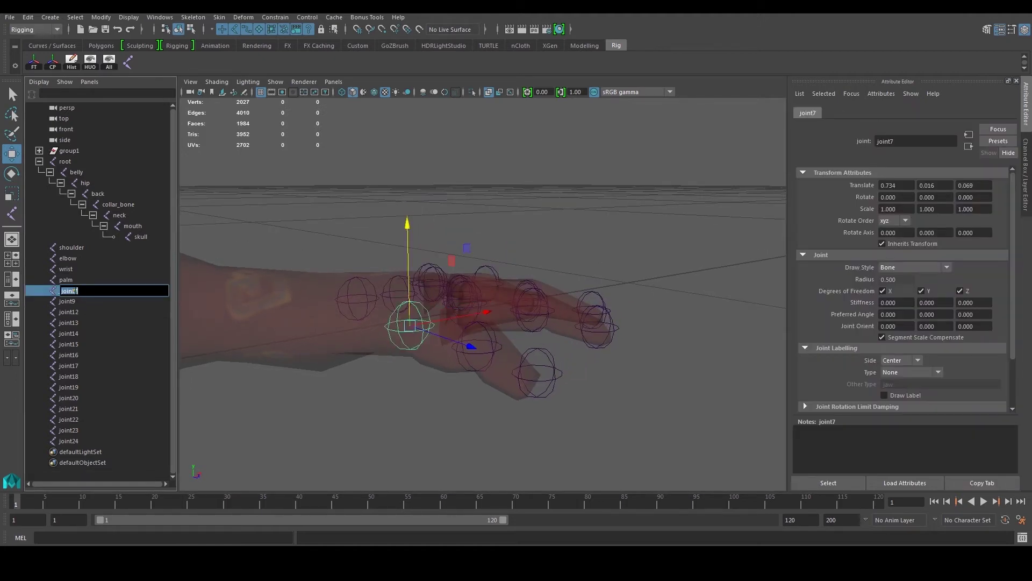
text(thumb1)
key(Return)
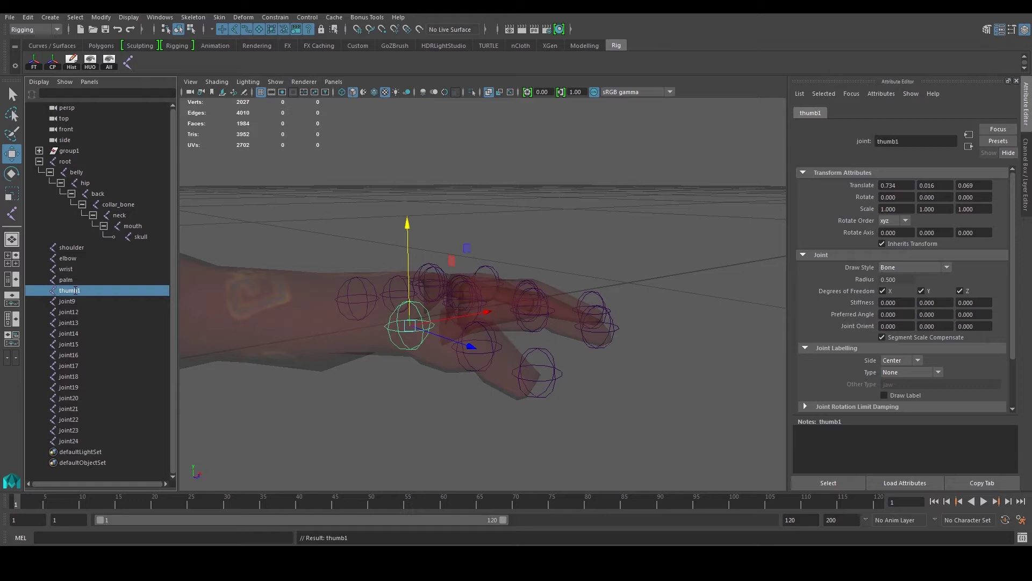
Copy the name thumb1 and reuse it to rename joint9, the middle thumb joint, as thumb2
click(69, 301)
click(76, 291)
right_click(73, 289)
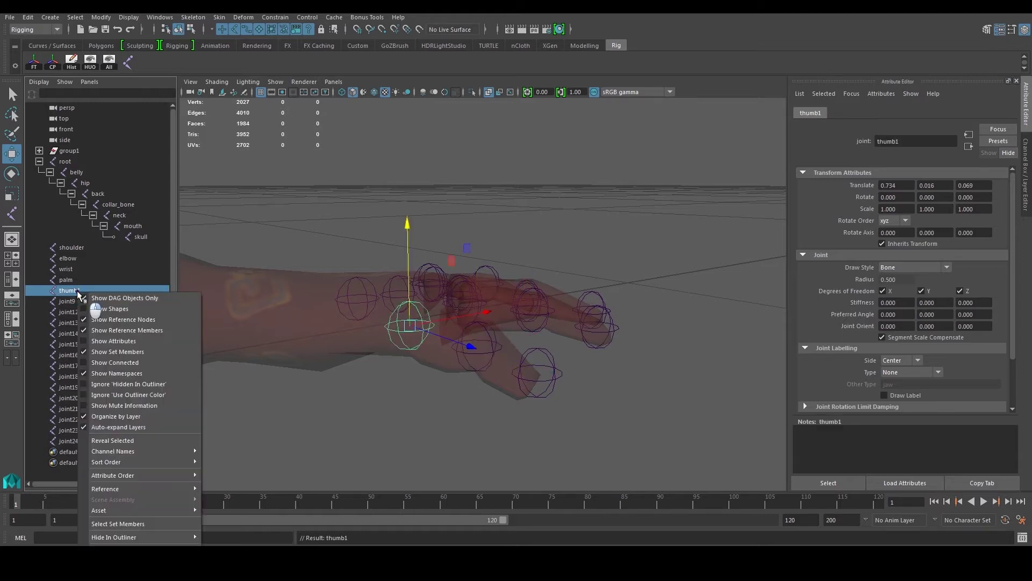
click(73, 289)
double_click(73, 290)
key(ctrl+c)
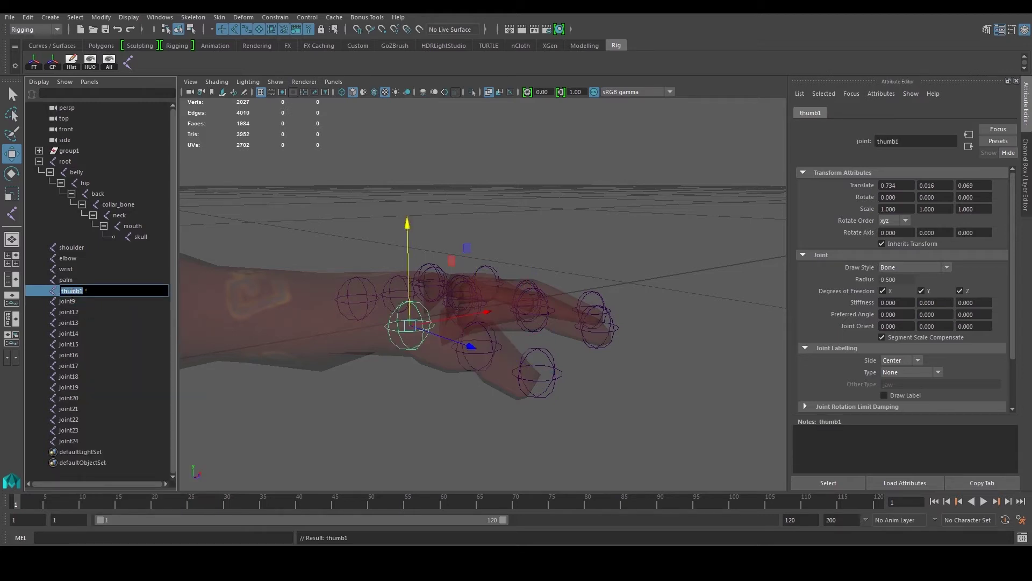
double_click(75, 301)
key(ctrl+v)
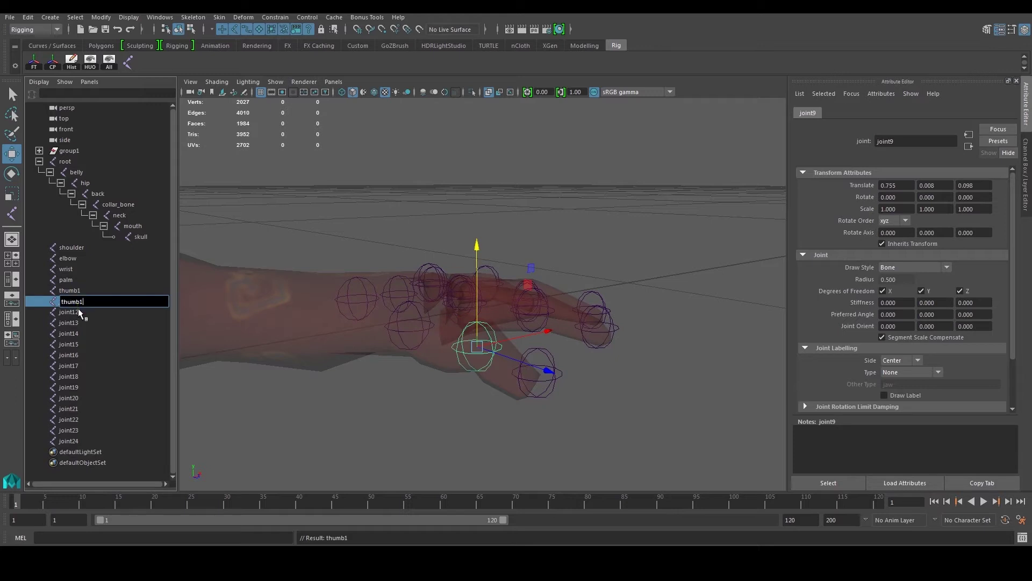
Rename joint12 at the thumb tip as thumb3
click(76, 310)
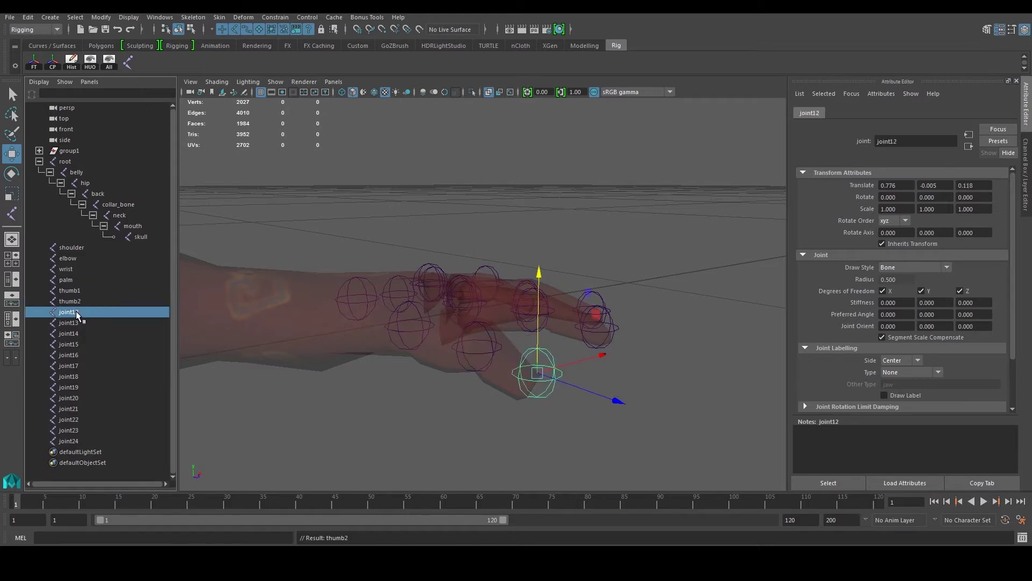
double_click(77, 312)
text(thumb3)
Add the prefix left_ to the shoulder joint's name, making it left_shoulder
double_click(63, 247)
scroll(396, 284, down, 5)
alt+drag(396, 284, 337, 274)
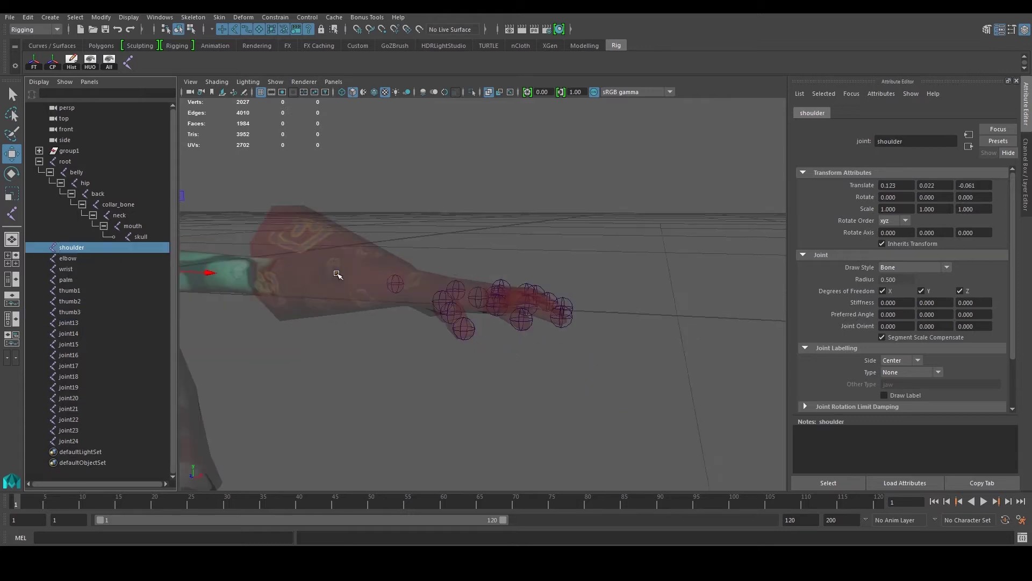
alt+middle_drag(337, 274, 451, 318)
alt+drag(340, 289, 377, 293)
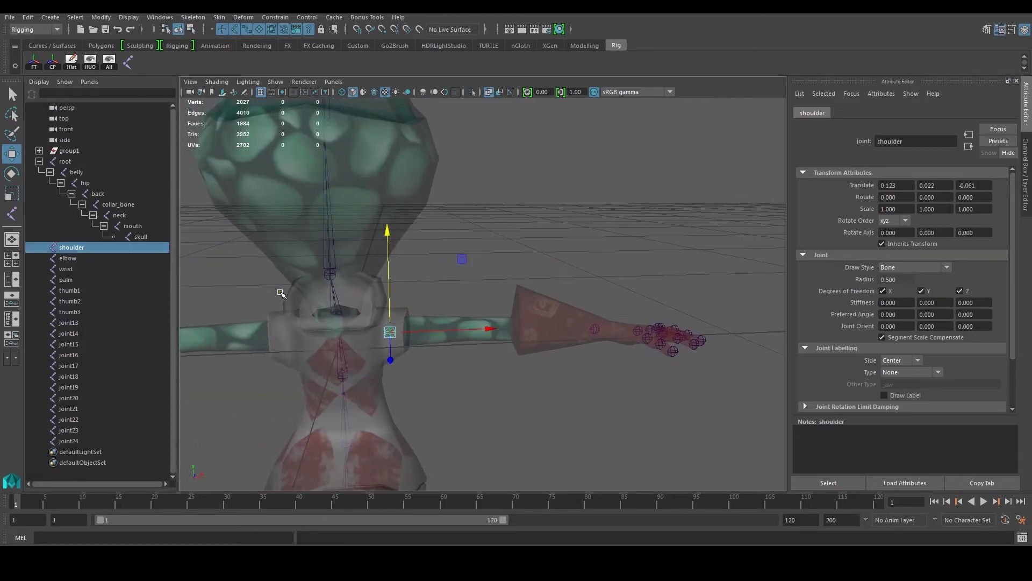
double_click(76, 247)
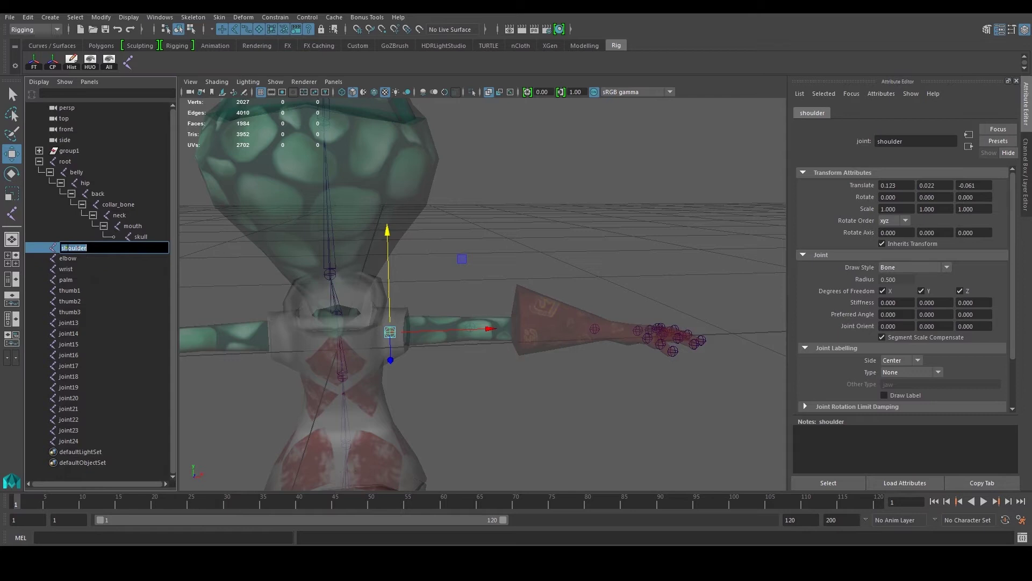
click(62, 247)
text(left_)
key(Return)
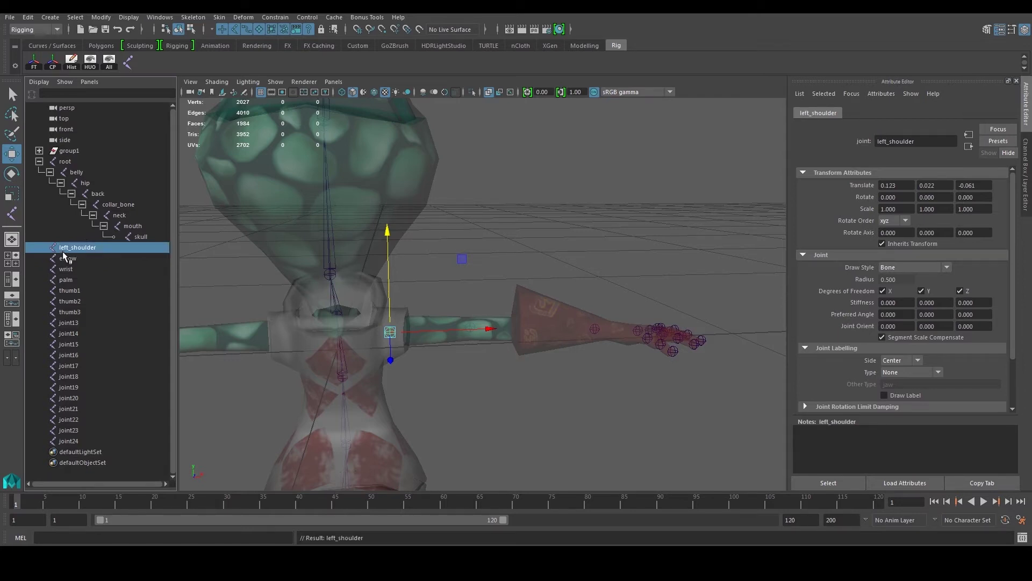
Rename the elbow joint as left_elbow
double_click(67, 259)
text(left_elbow)
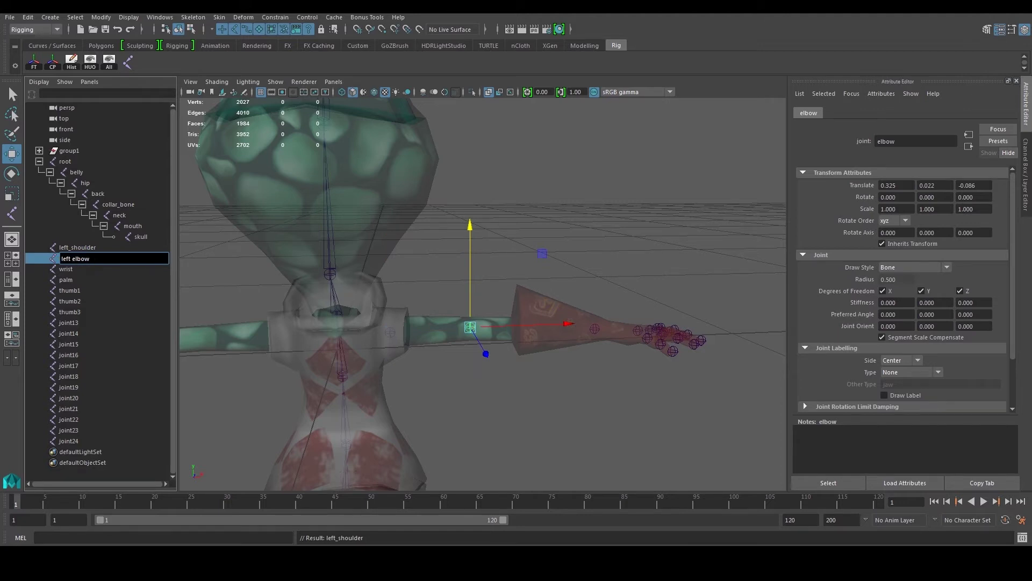
key(Return)
Rename the wrist joint as left_wrist
double_click(89, 268)
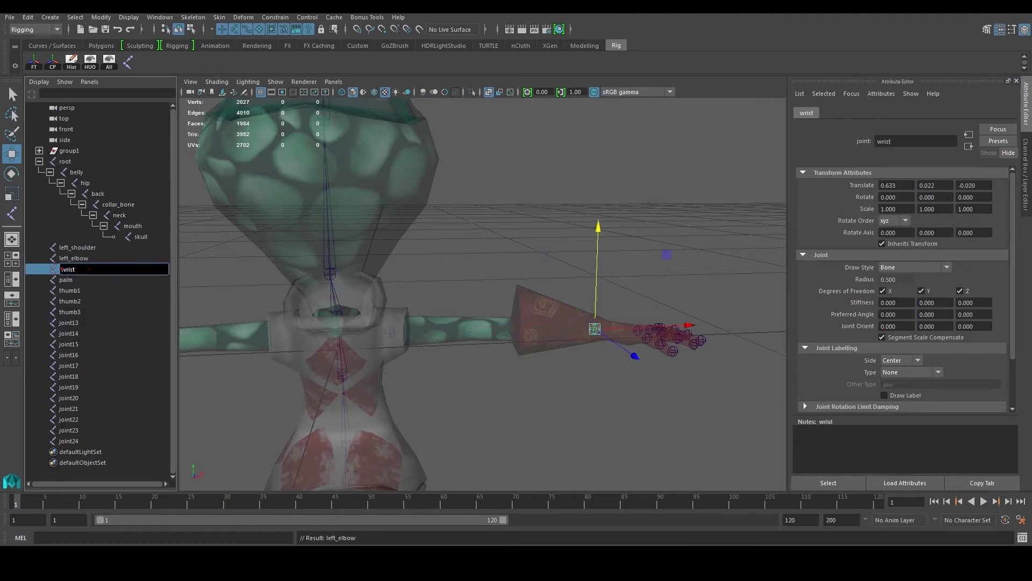
text(left)
key(Return)
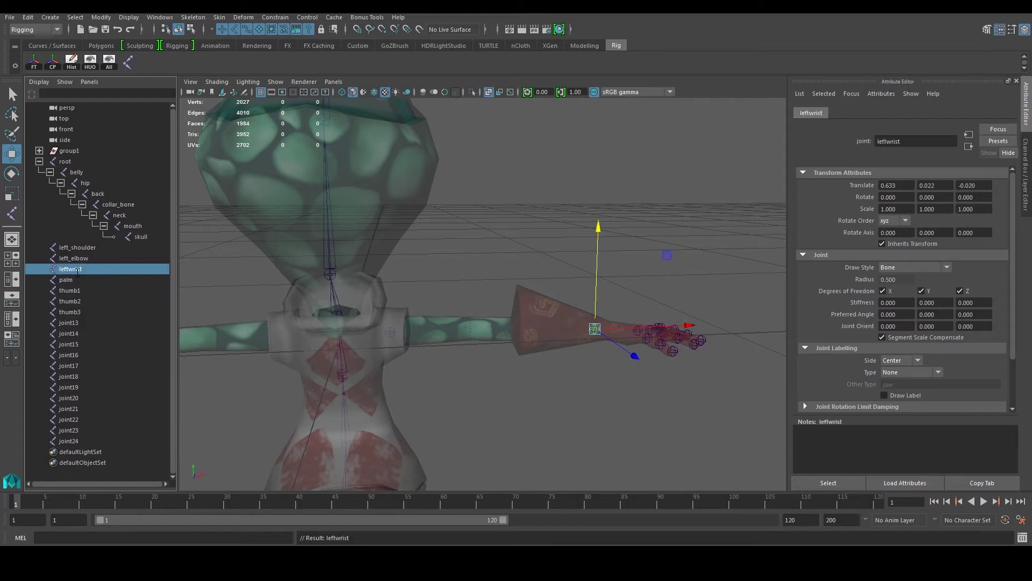
double_click(95, 272)
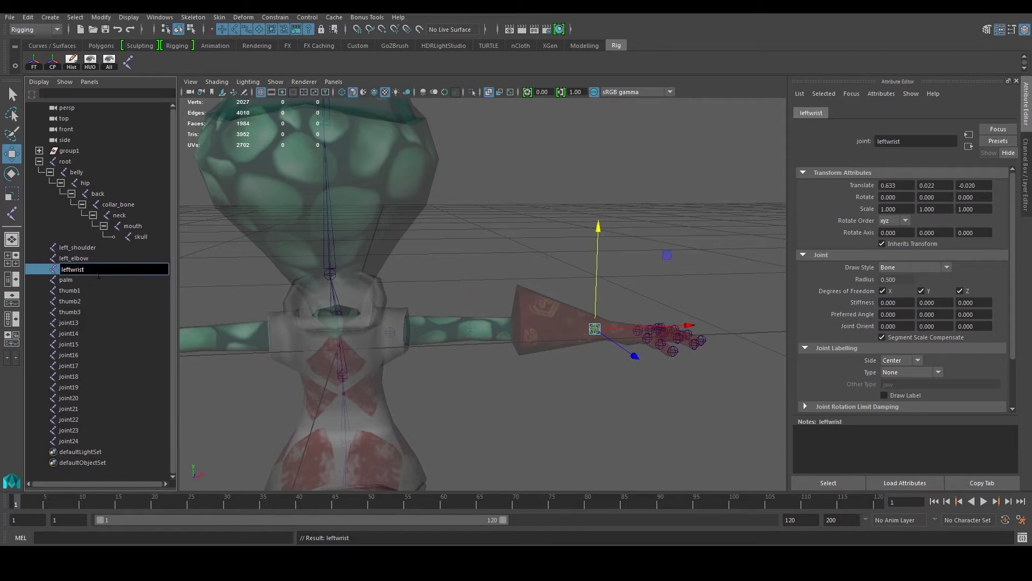
text(_)
key(Return)
Add the prefix left_ to the palm joint's name, making it left_palm
double_click(63, 280)
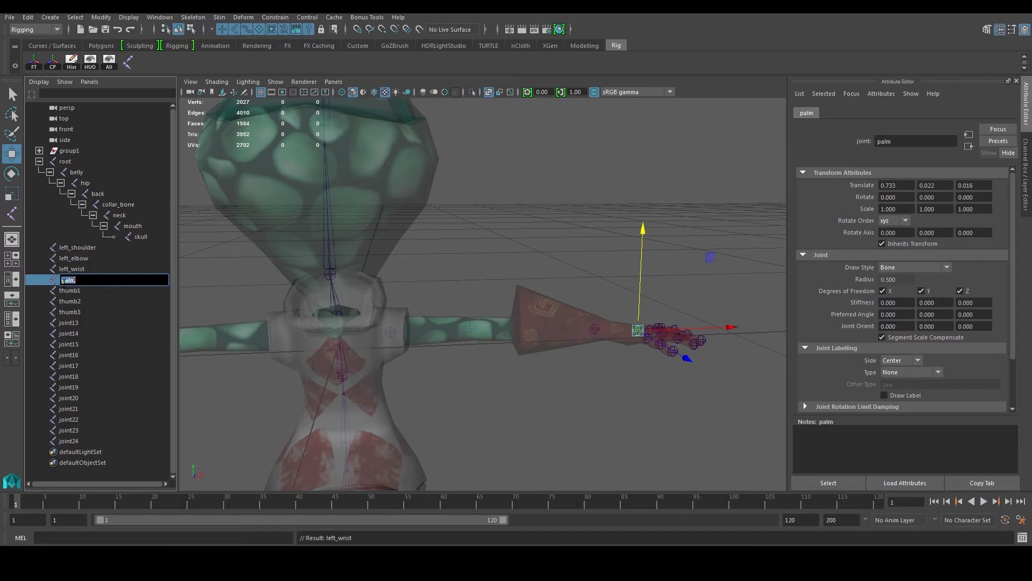
click(63, 280)
text(left_)
key(Return)
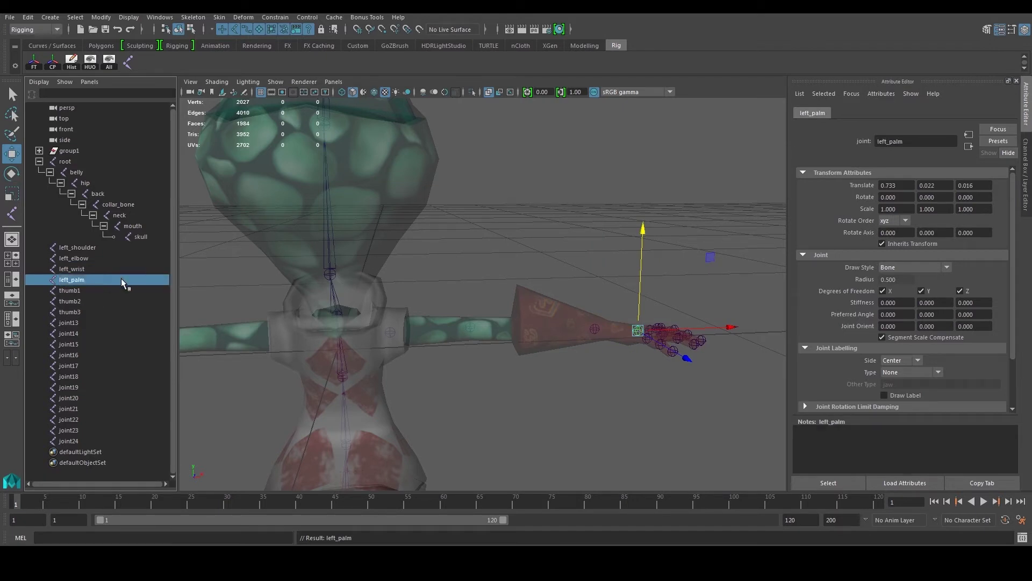
Add the prefix left_ to the first two thumb joints, naming them left_thumb1 and left_thumb2
double_click(63, 291)
click(61, 291)
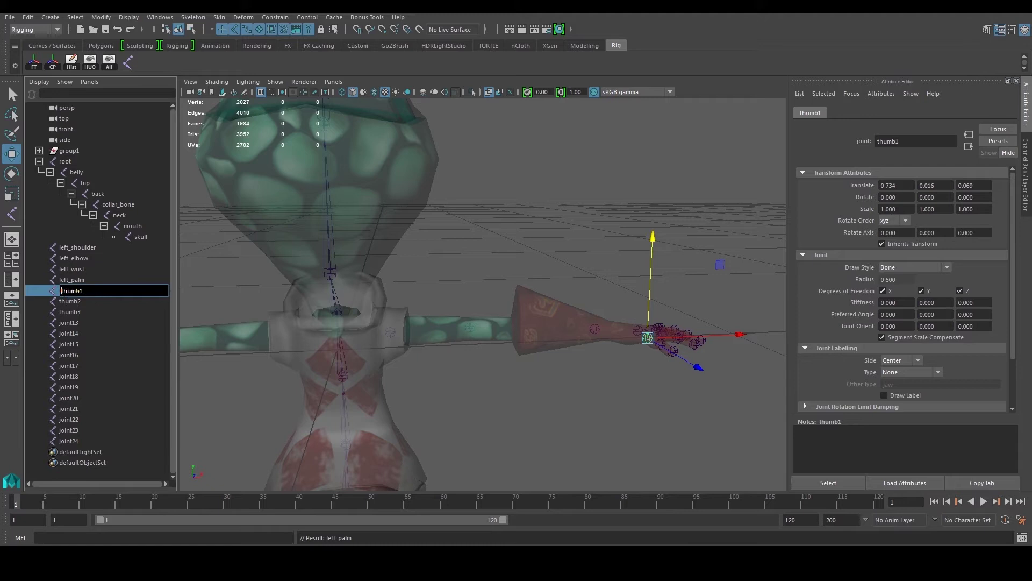
text(left_)
key(Return)
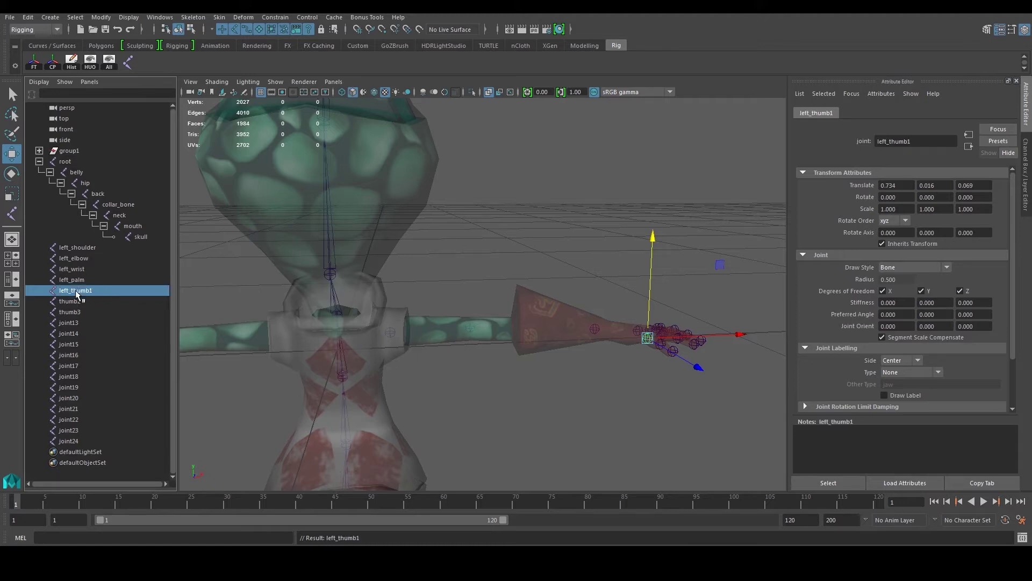
double_click(72, 301)
text(left_)
key(Return)
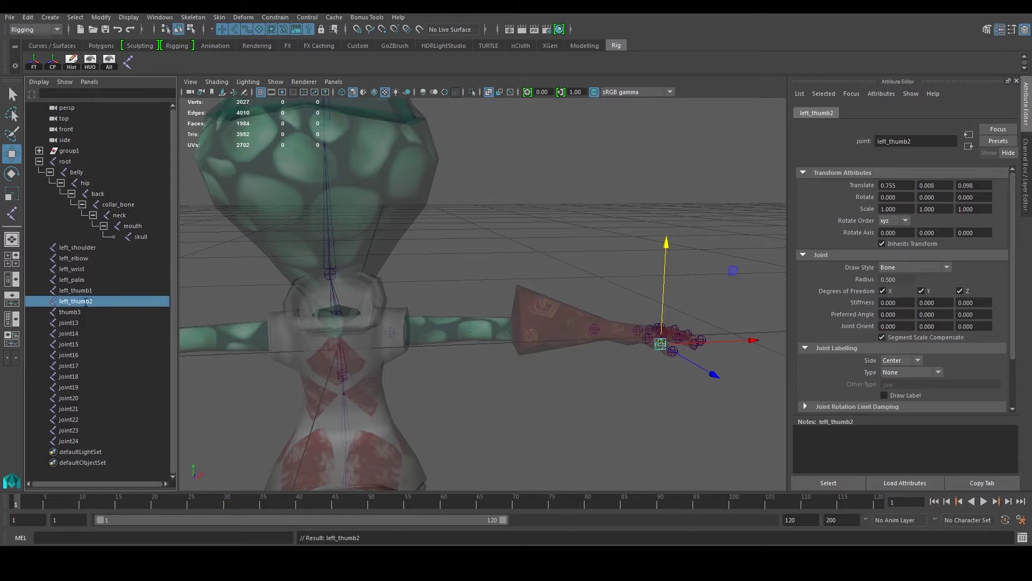
Check which joint each left_ name belongs to, going from the shoulder down the arm to the base of each finger
scroll(614, 272, up, 5)
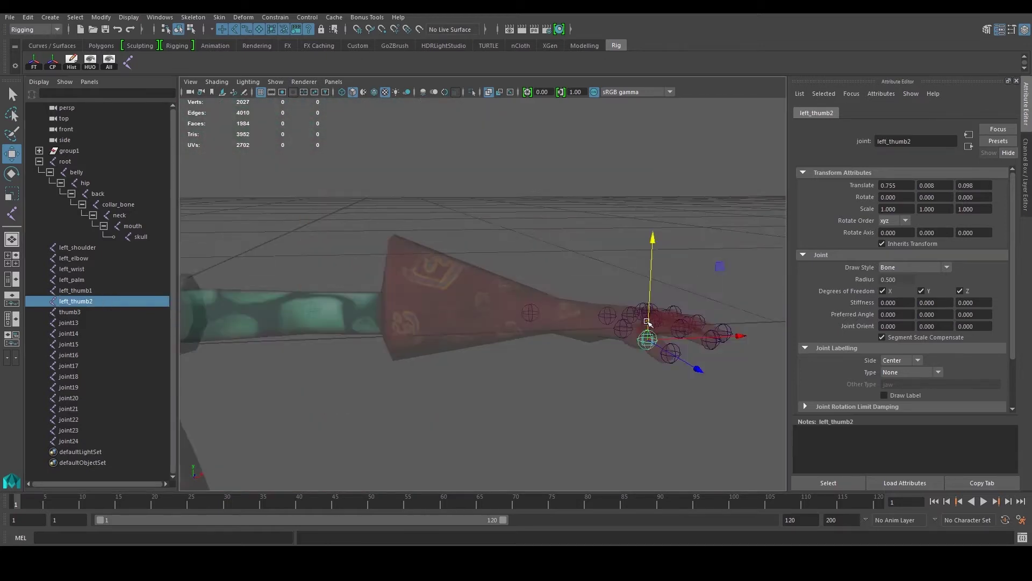
alt+middle_drag(647, 322, 535, 300)
alt+right_drag(536, 300, 554, 329)
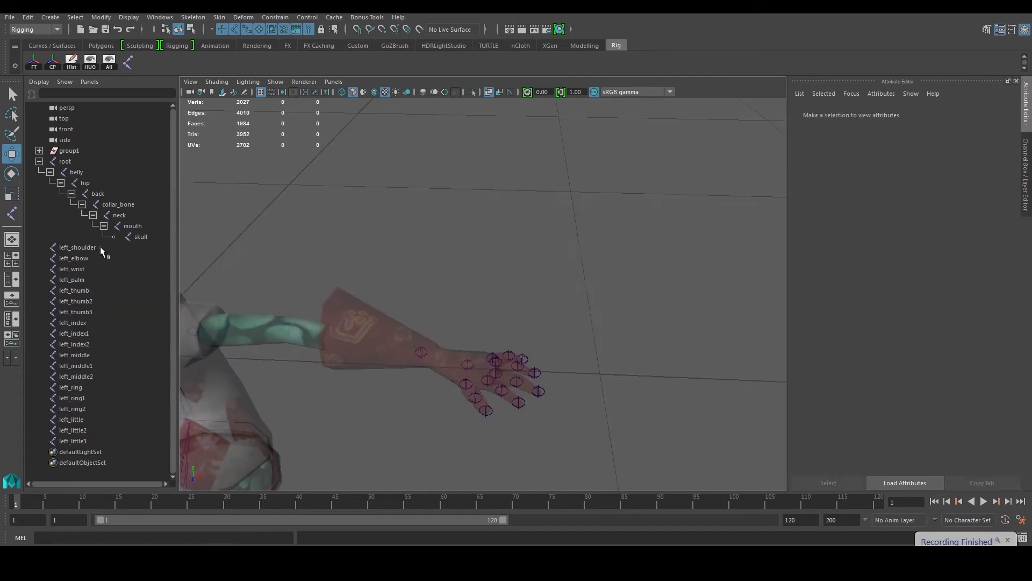
click(99, 246)
click(91, 258)
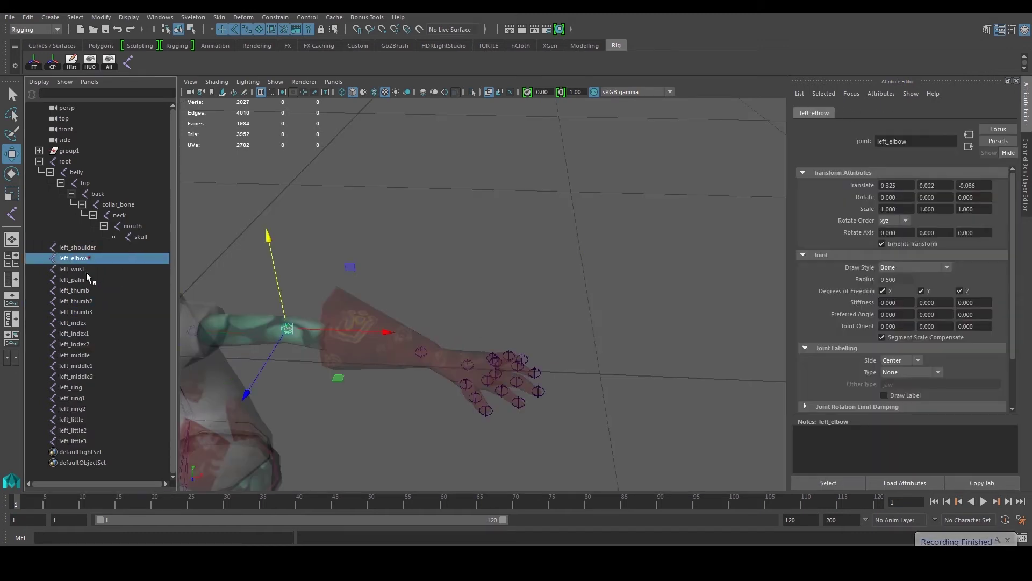
click(86, 269)
click(86, 290)
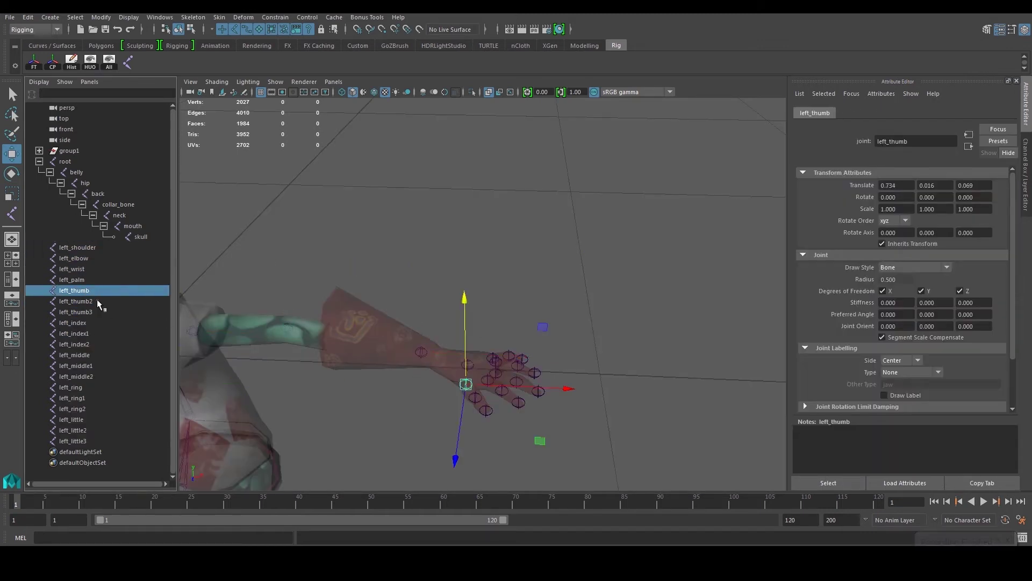
click(87, 322)
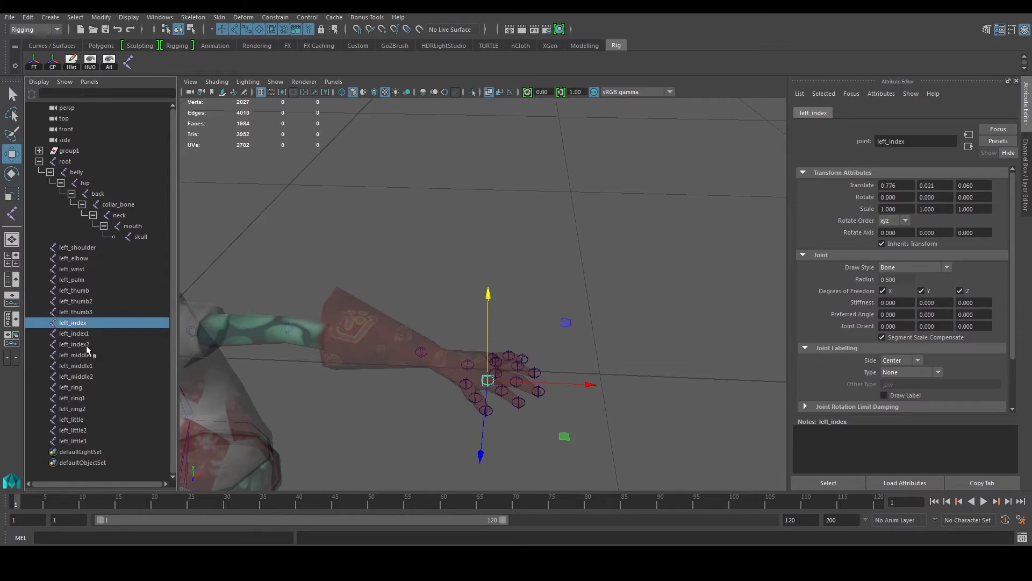
click(89, 355)
click(81, 387)
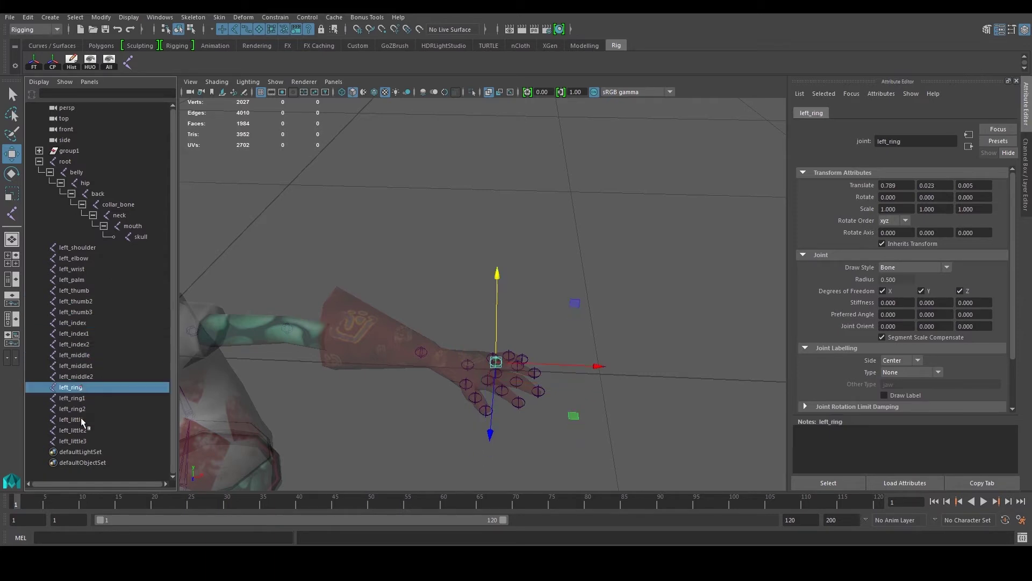
click(81, 419)
alt+drag(440, 317, 387, 320)
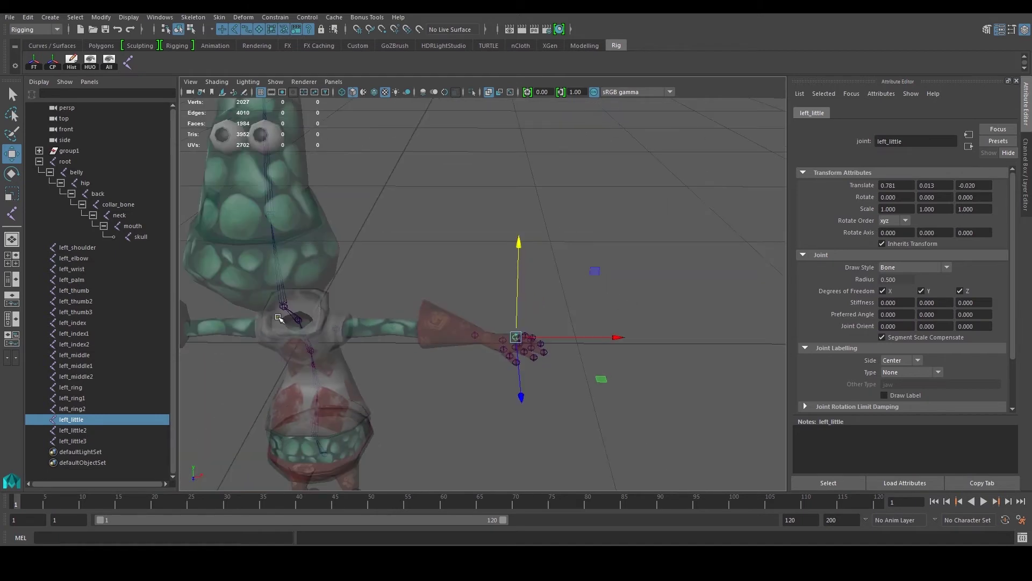
click(98, 250)
Parent the thumb joints into a chain from left_thumb3 up to left_thumb, and parent left_thumb under left_palm
scroll(460, 357, up, 4)
alt+drag(497, 384, 505, 359)
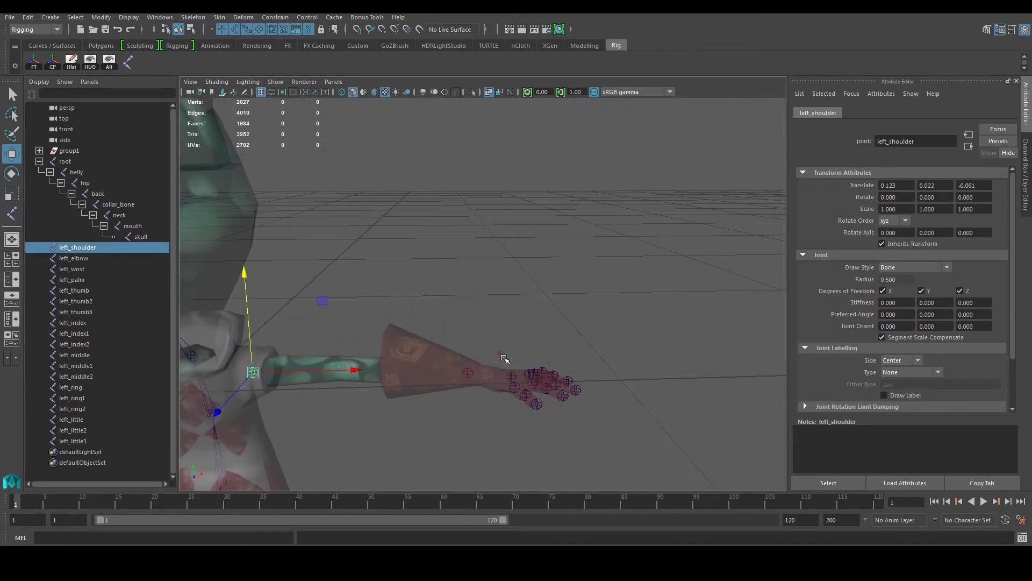
alt+drag(406, 419, 438, 408)
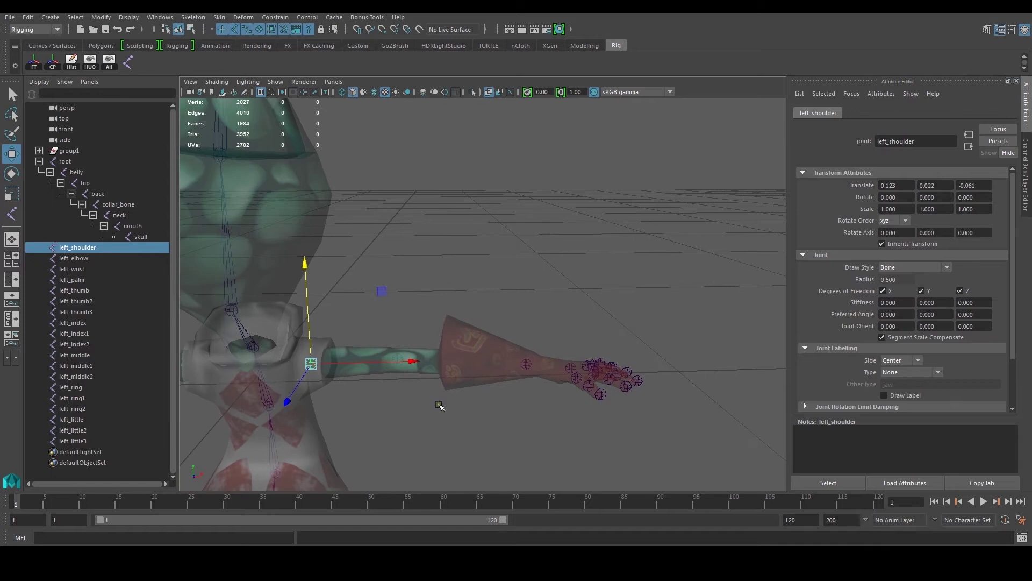
alt+middle_drag(582, 397, 496, 370)
scroll(496, 369, up, 4)
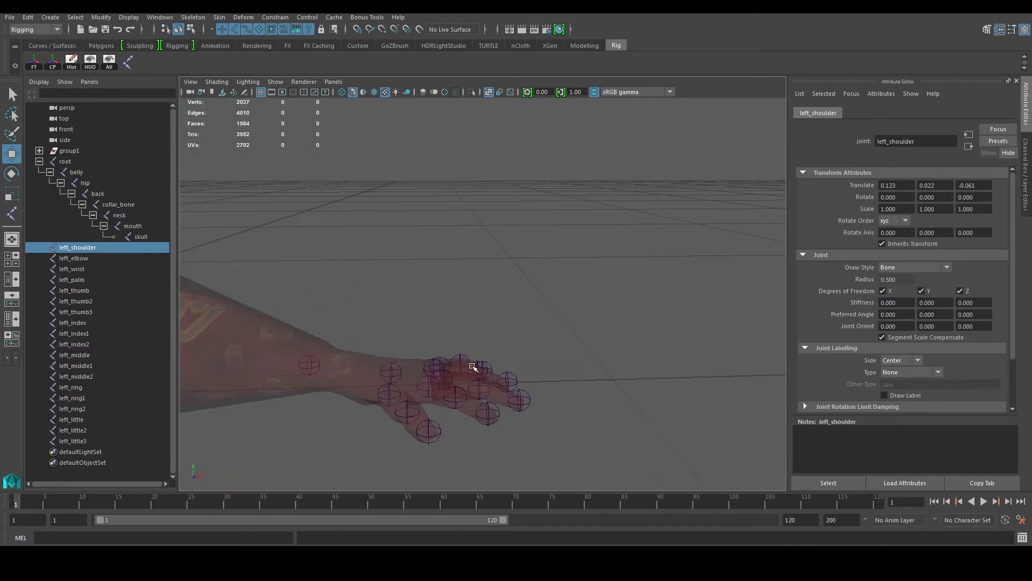
alt+drag(473, 366, 483, 398)
click(437, 401)
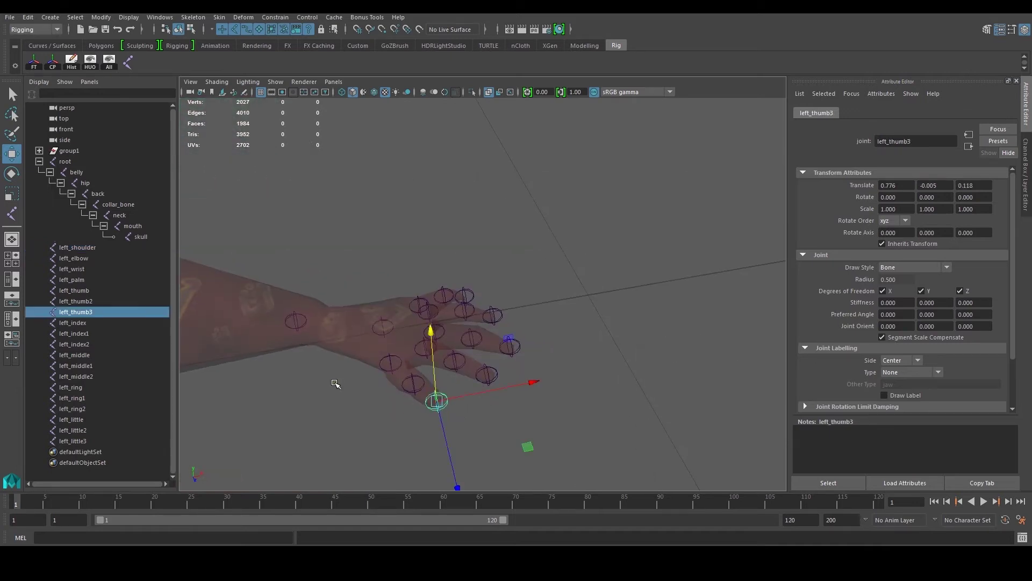
middle_drag(78, 309, 80, 289)
click(80, 290)
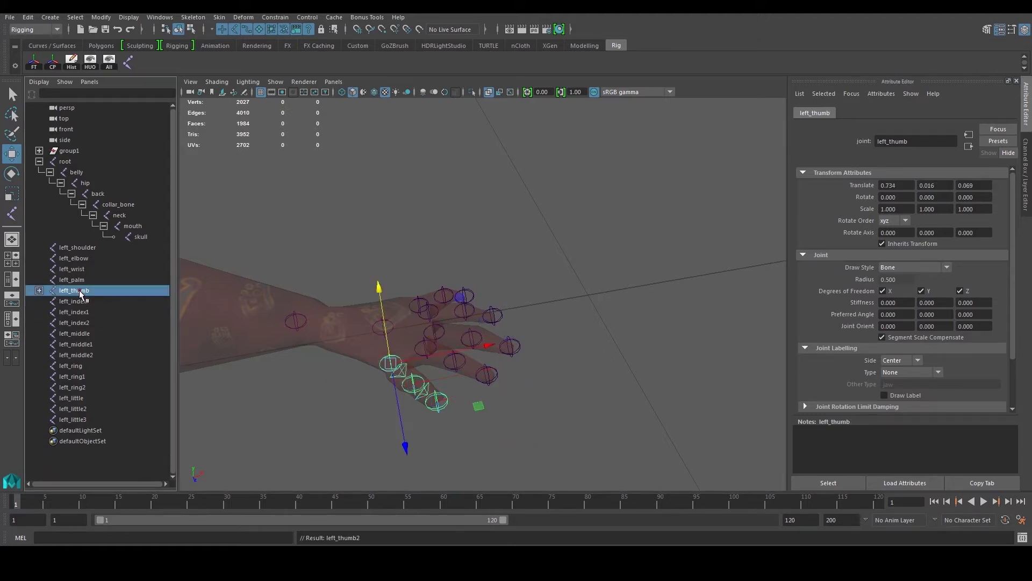
middle_drag(78, 292, 78, 281)
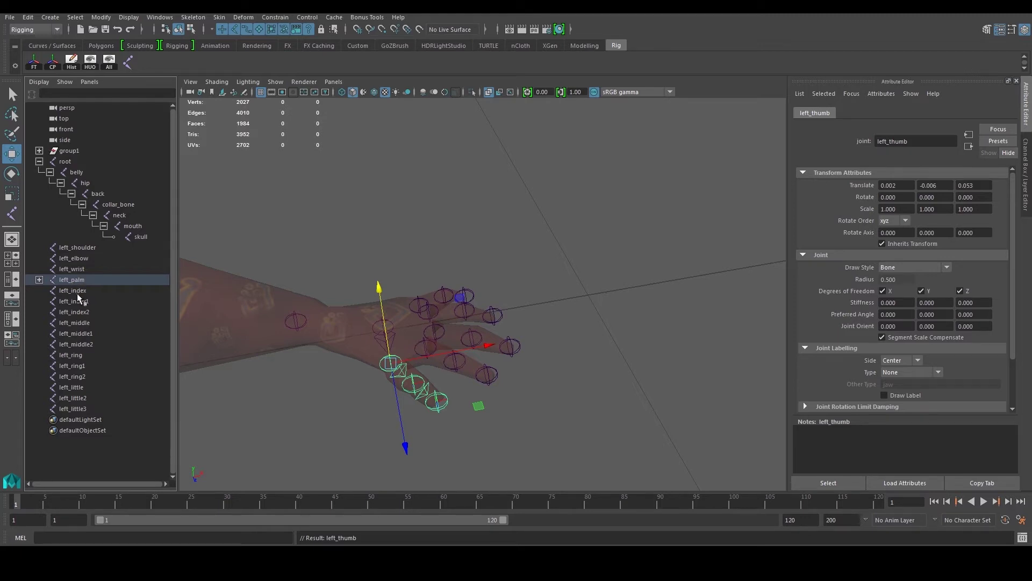
Parent the index and middle finger joints into chains from tip to base, and parent left_index and left_middle under left_palm
click(89, 311)
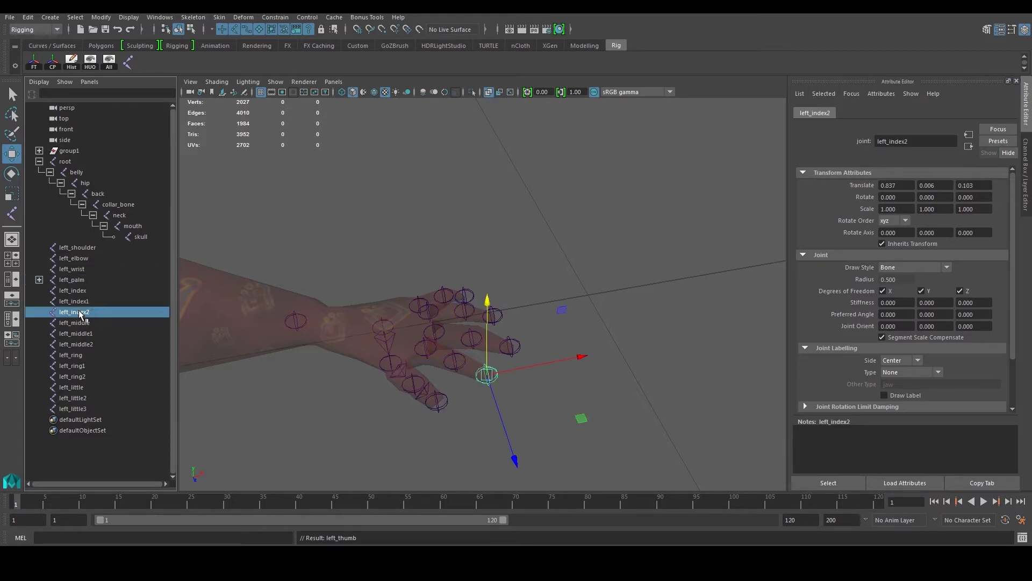
middle_drag(79, 311, 79, 282)
click(86, 312)
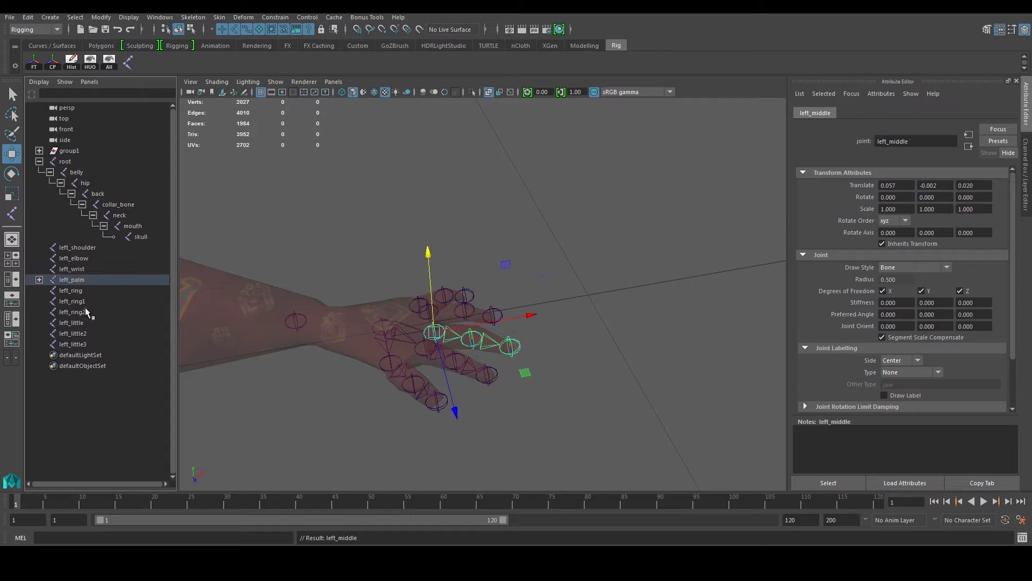
Parent the ring and little finger joints into chains from tip to base, and parent left_ring and left_little under left_palm
click(81, 312)
middle_drag(77, 318, 75, 281)
click(79, 301)
click(76, 294)
click(80, 312)
click(79, 302)
Expand left_palm in the hierarchy and examine the thumb, index, middle, ring and little finger chains beneath it
click(38, 280)
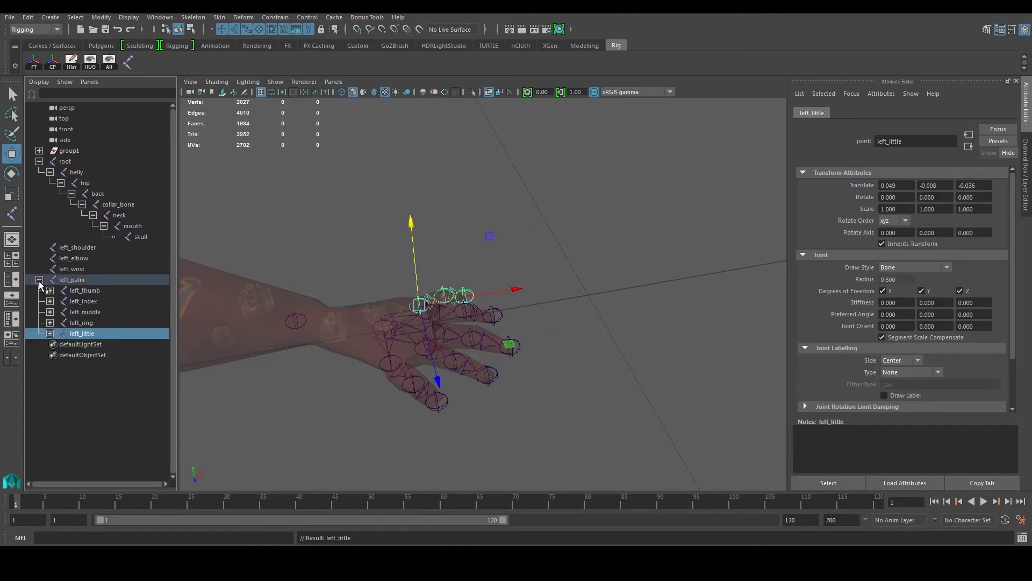
click(87, 290)
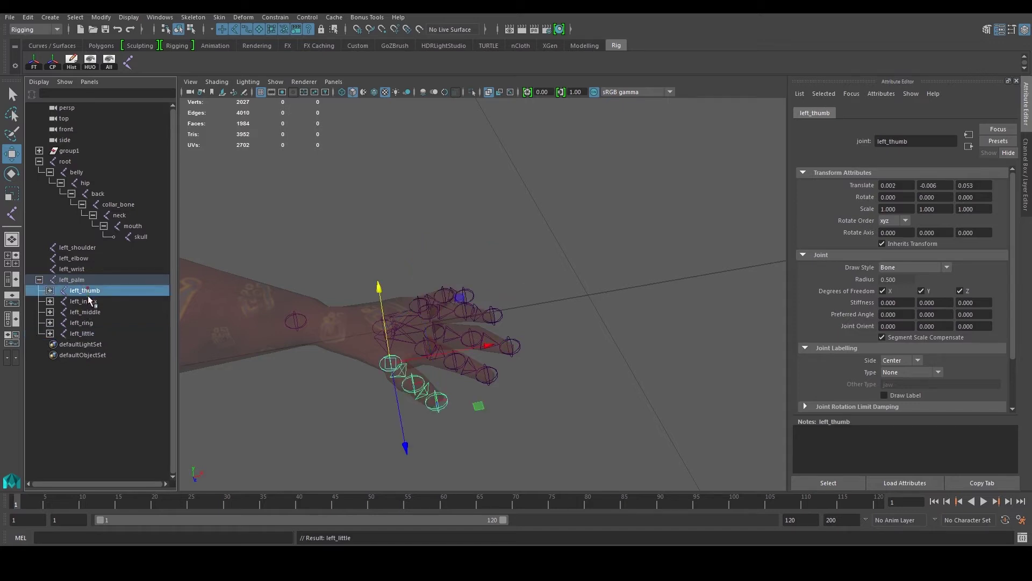
click(88, 300)
click(88, 311)
click(89, 322)
click(89, 333)
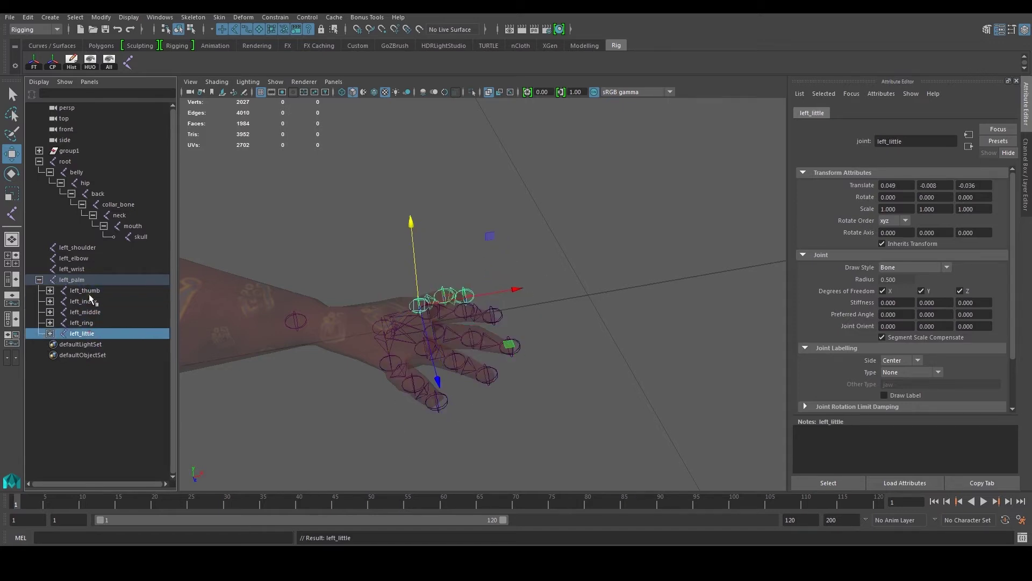
click(89, 291)
click(90, 301)
click(89, 312)
click(89, 323)
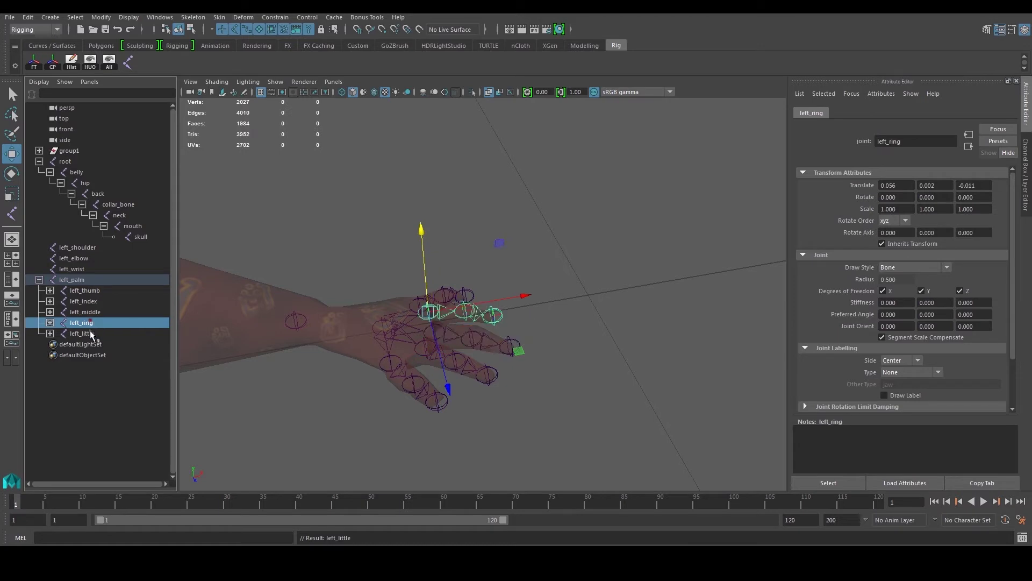
click(89, 334)
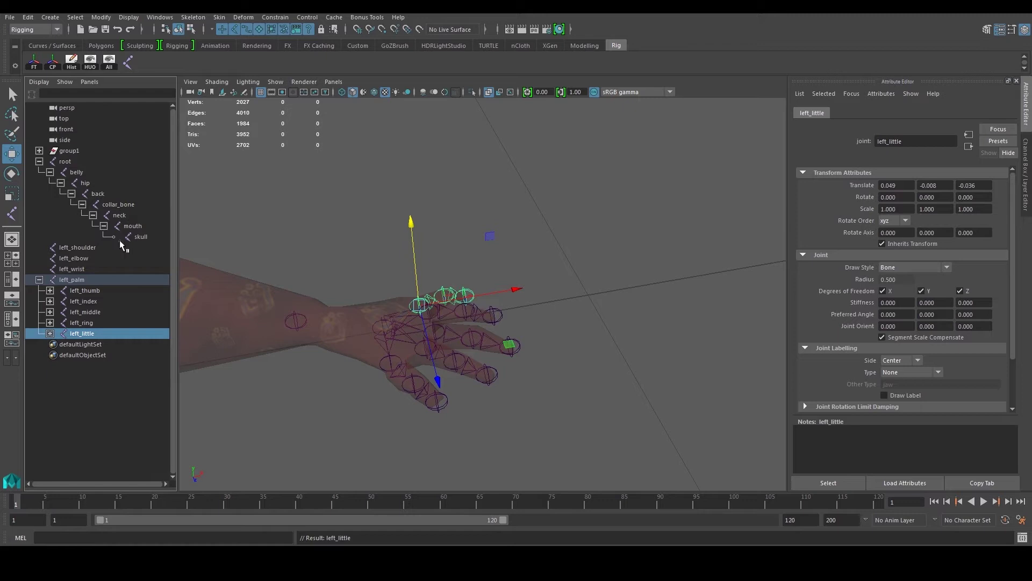
click(89, 290)
click(90, 301)
click(92, 312)
click(90, 323)
click(88, 333)
click(90, 323)
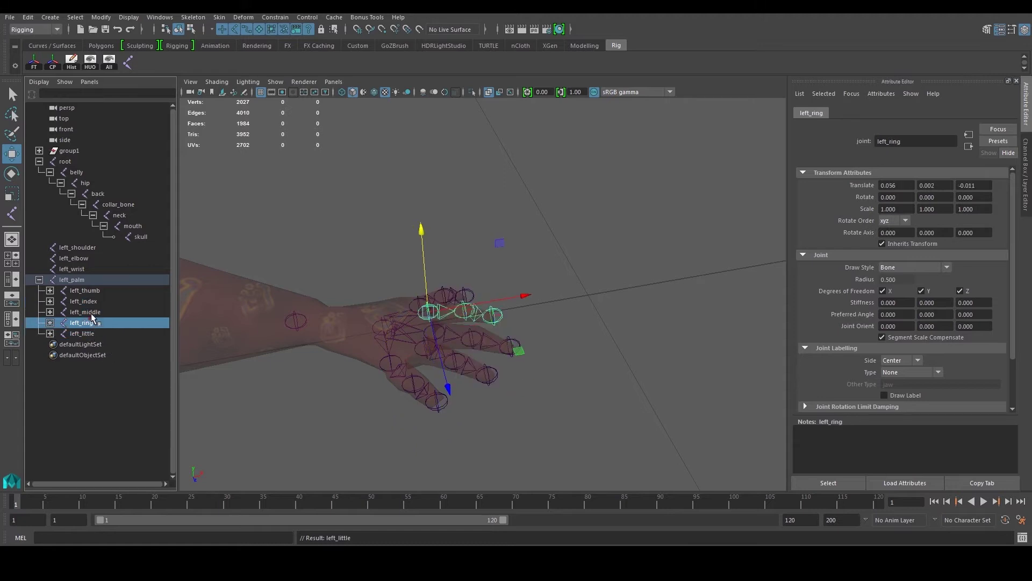
click(91, 312)
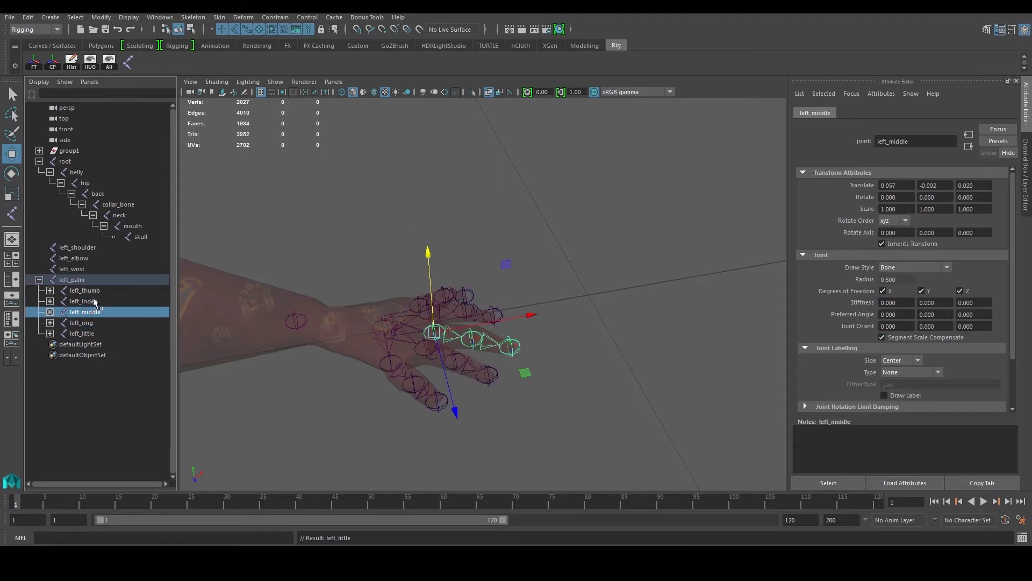
Parent left_palm under left_wrist, left_wrist under left_elbow, and left_elbow under left_shoulder
click(70, 280)
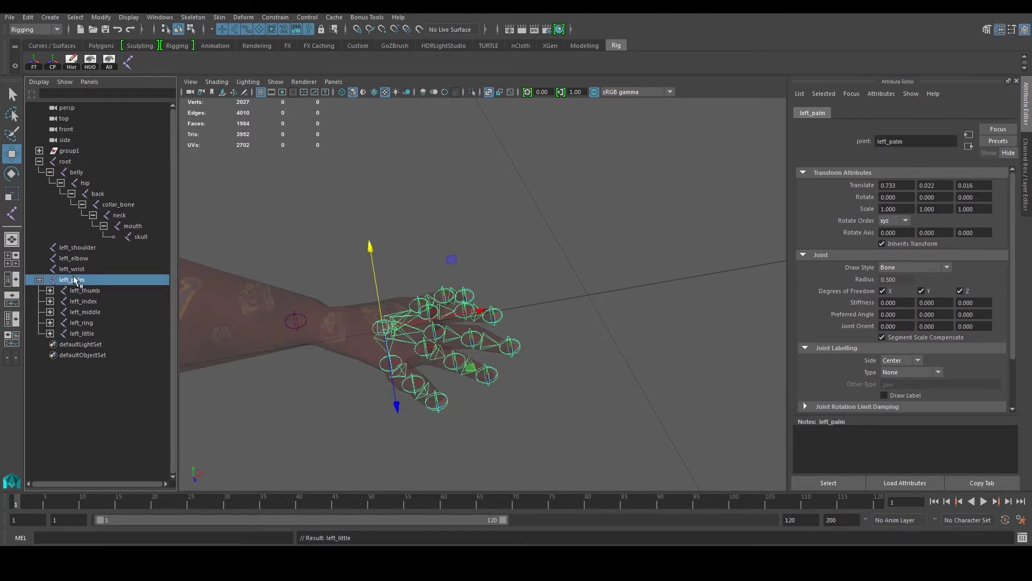
drag(75, 280, 79, 247)
scroll(302, 276, down, 4)
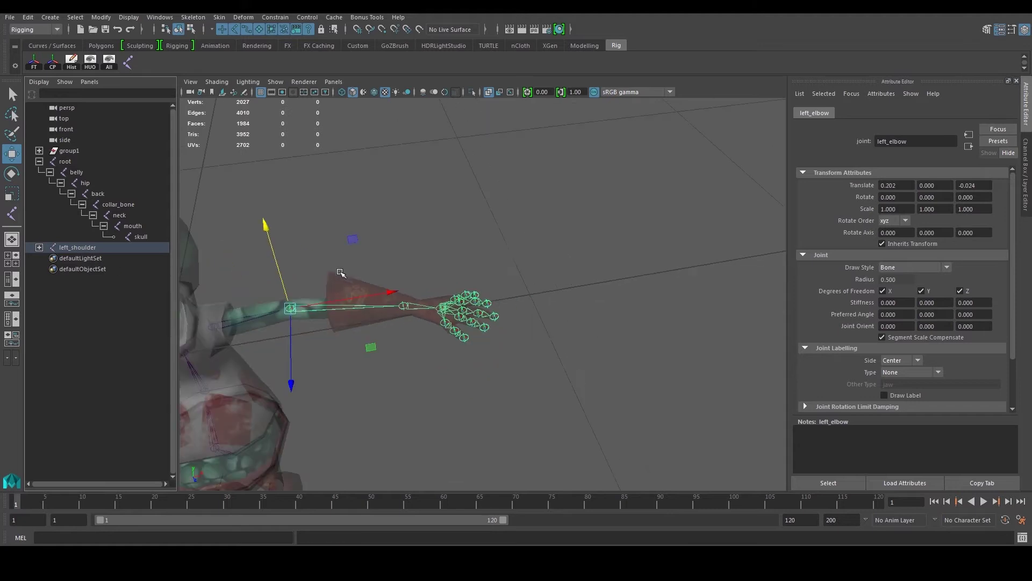
Select the left_shoulder joint and examine the connected arm chain against the whole character
click(327, 263)
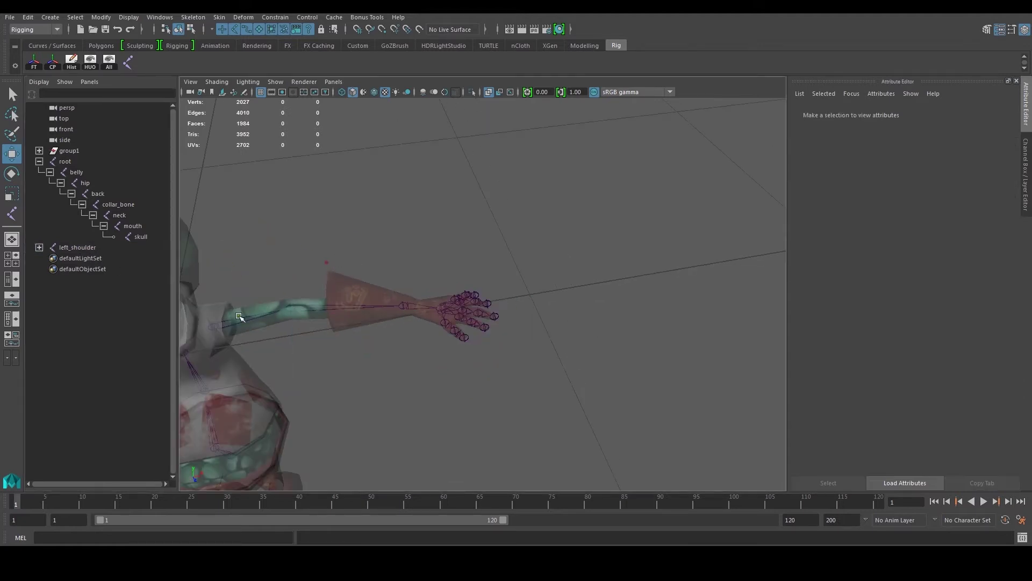
click(215, 328)
alt+middle_drag(360, 335, 428, 344)
alt+drag(427, 345, 367, 331)
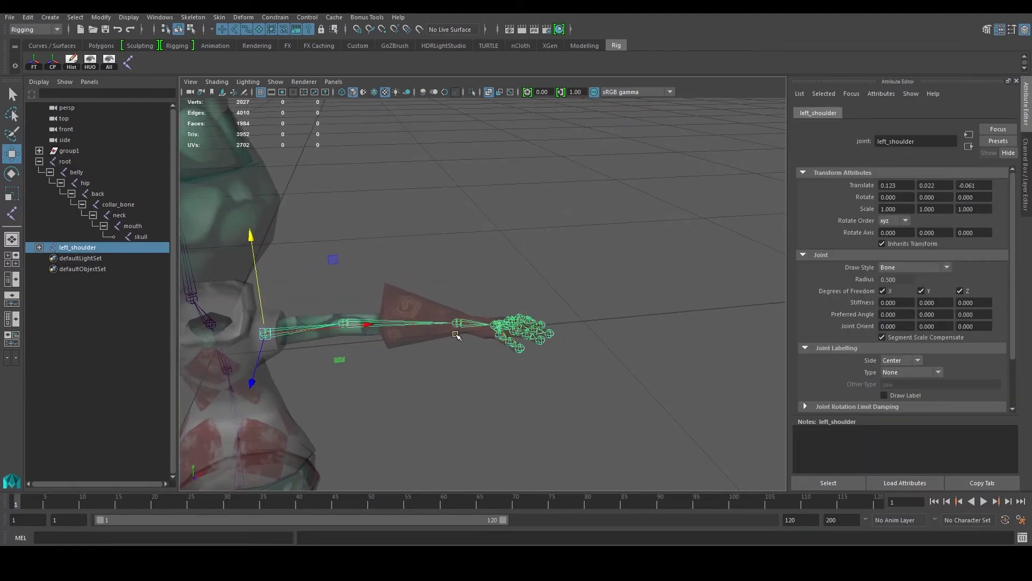
scroll(479, 310, down, 5)
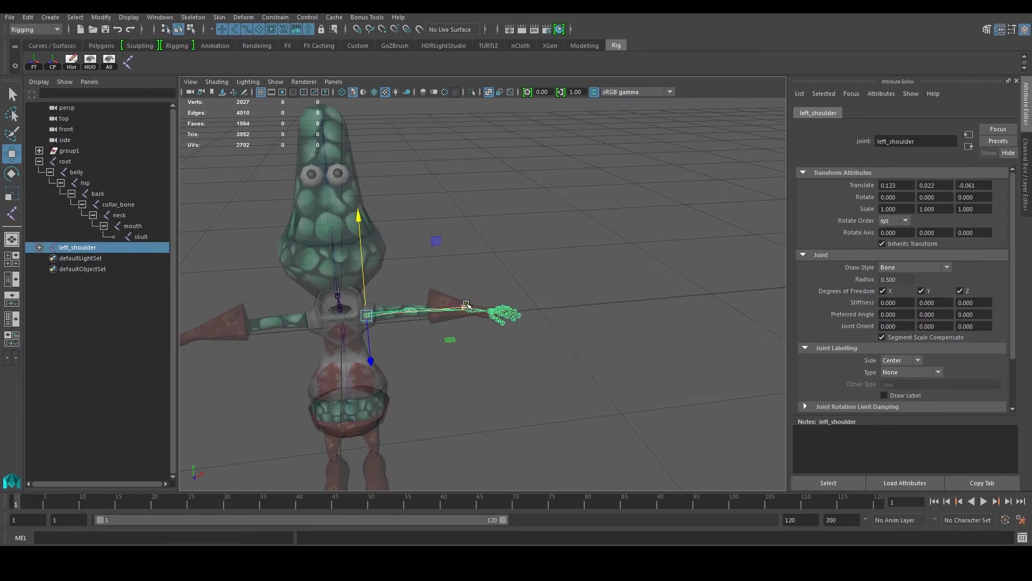
Select left_shoulder and collar_bone in turn and examine how the arm chain sits relative to the spine and body
click(535, 285)
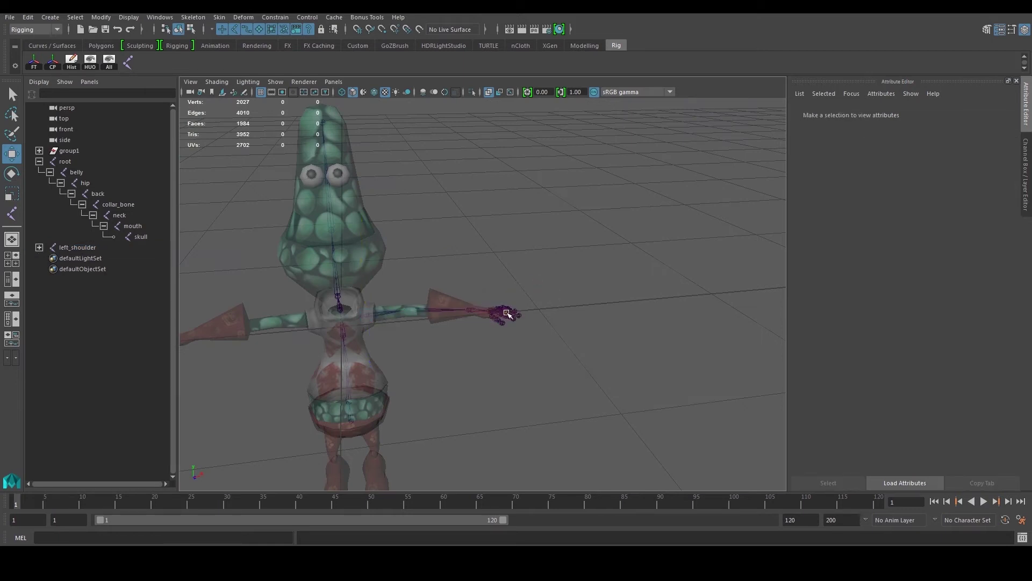
scroll(370, 336, up, 5)
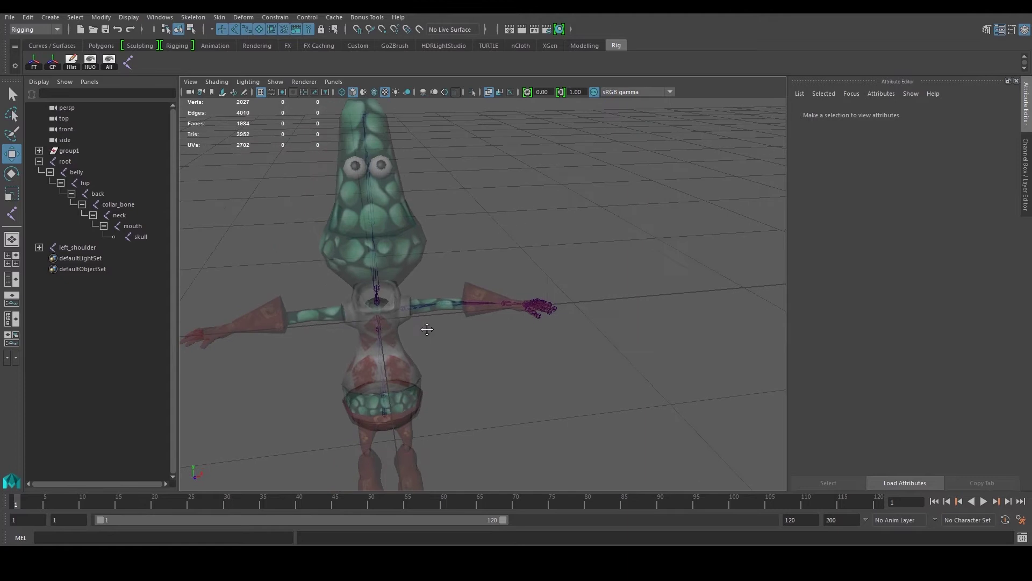
click(379, 313)
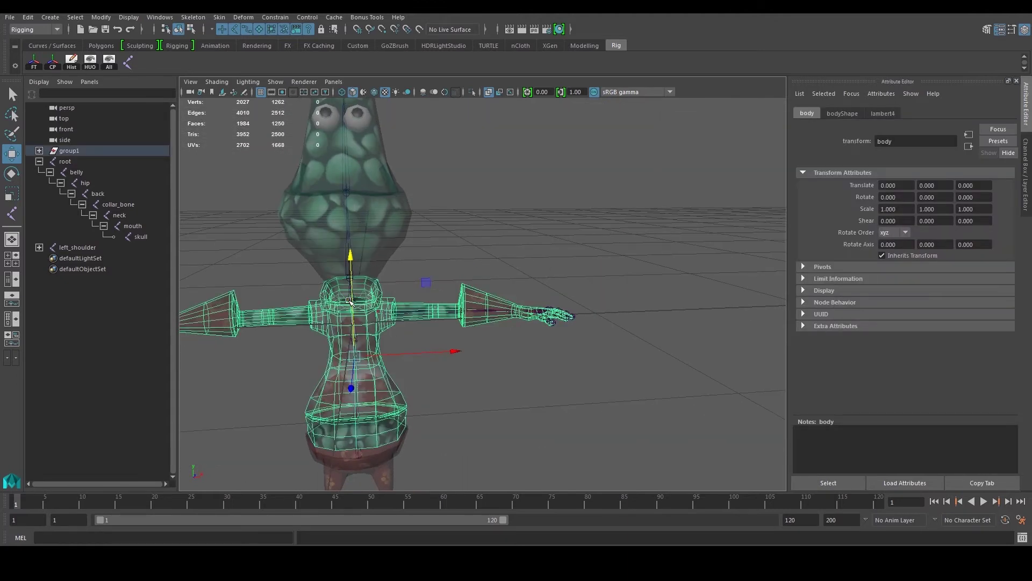
click(90, 248)
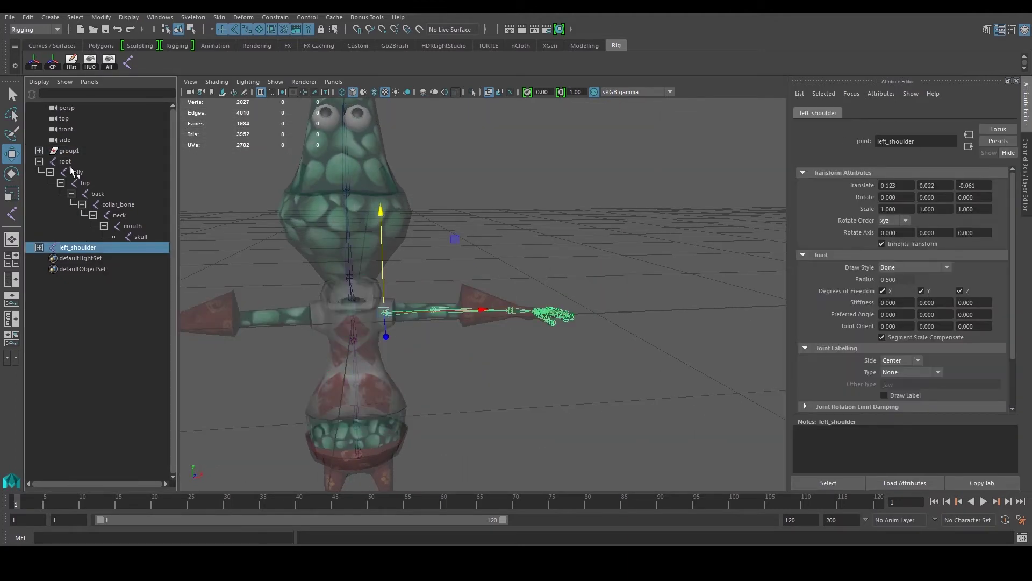
click(123, 205)
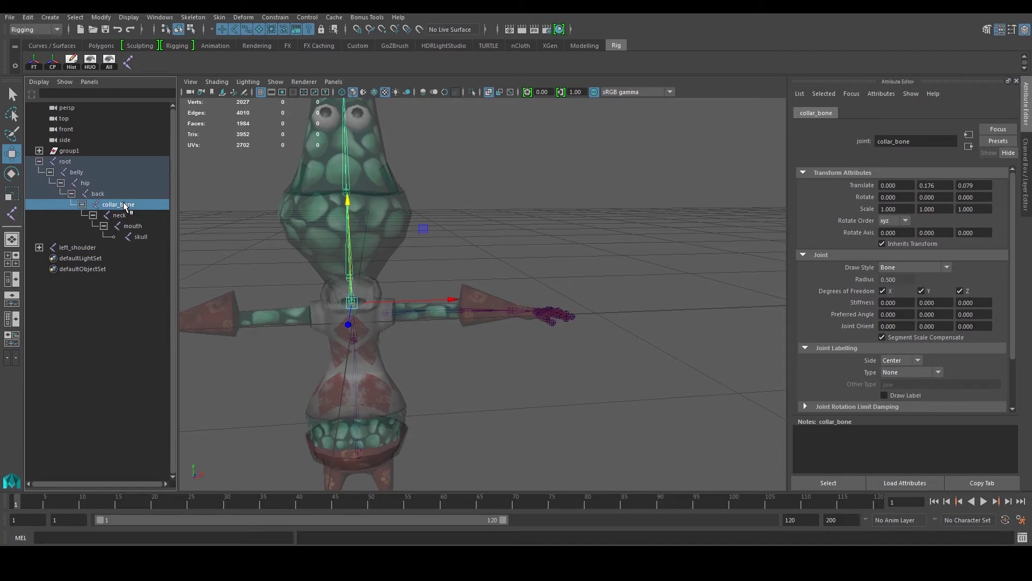
scroll(442, 364, down, 4)
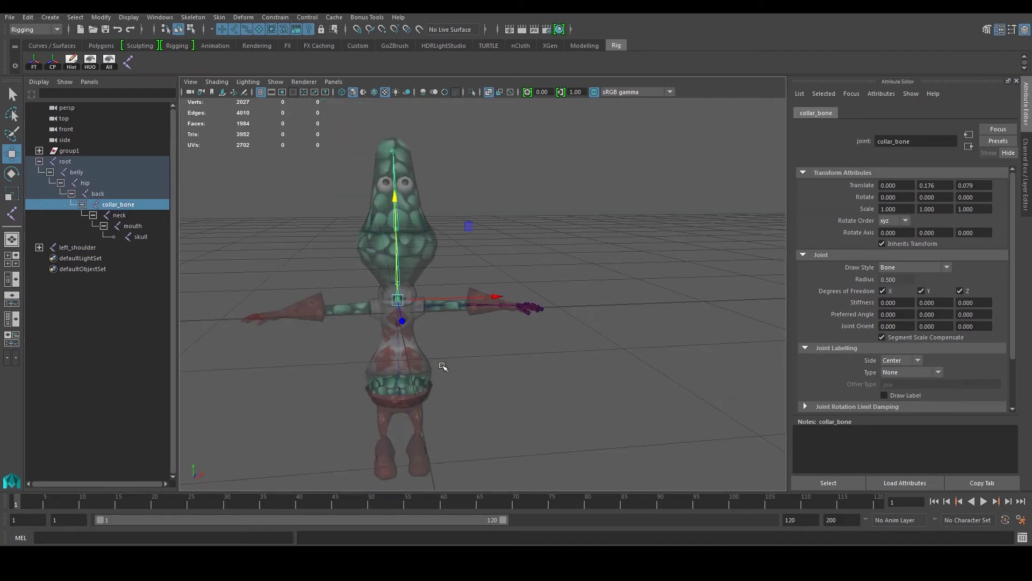
click(482, 328)
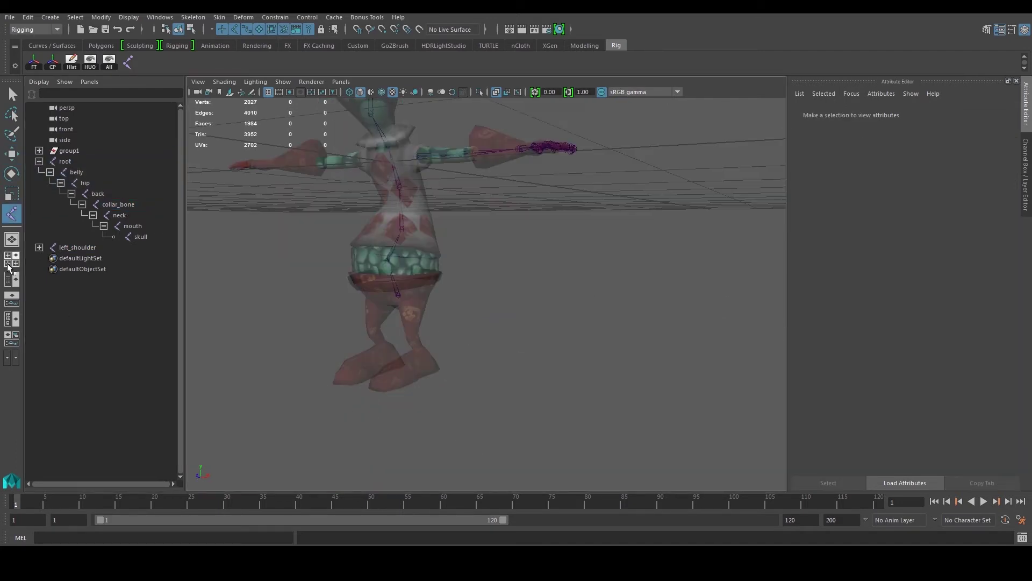
Place a new joint at the top of the leg in the side view, just below the root joint
click(8, 264)
key(space)
alt+middle_drag(378, 251, 351, 331)
click(353, 289)
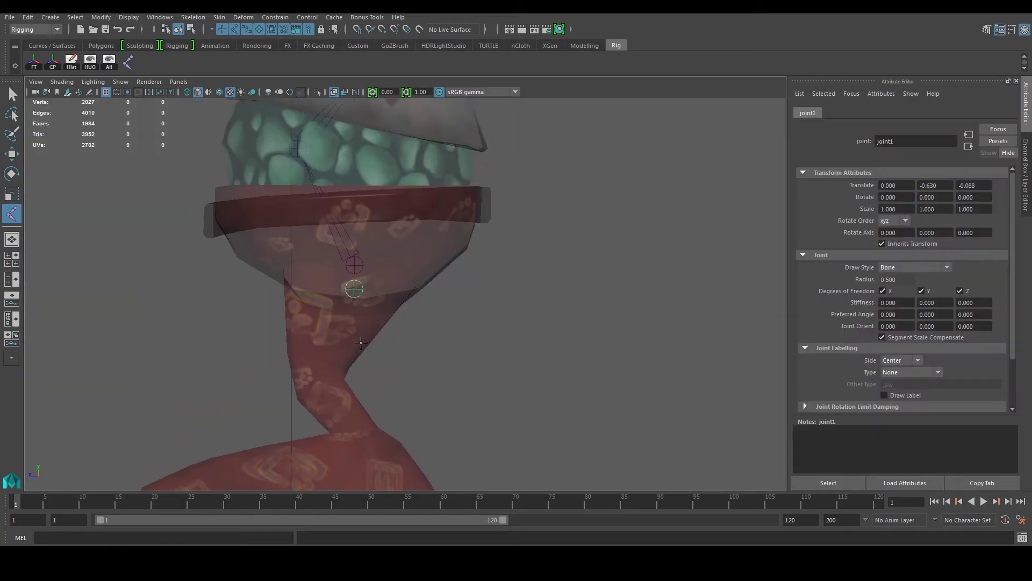
Duplicate the top leg joint and position the copies at the knee and the ankle in the side view
key(w)
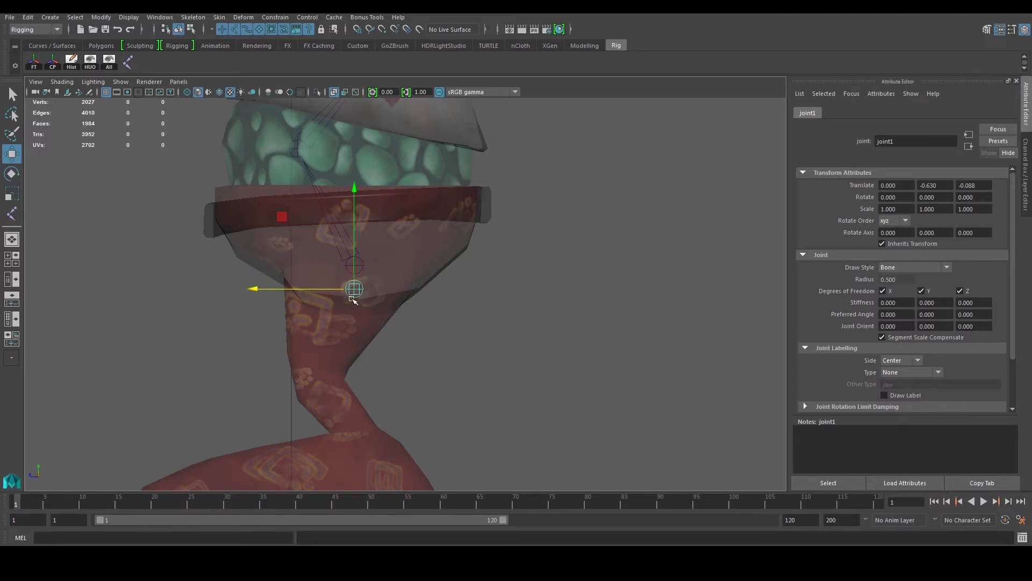
drag(353, 298, 318, 380)
alt+middle_drag(363, 385, 372, 311)
key(ctrl+d)
drag(325, 310, 365, 366)
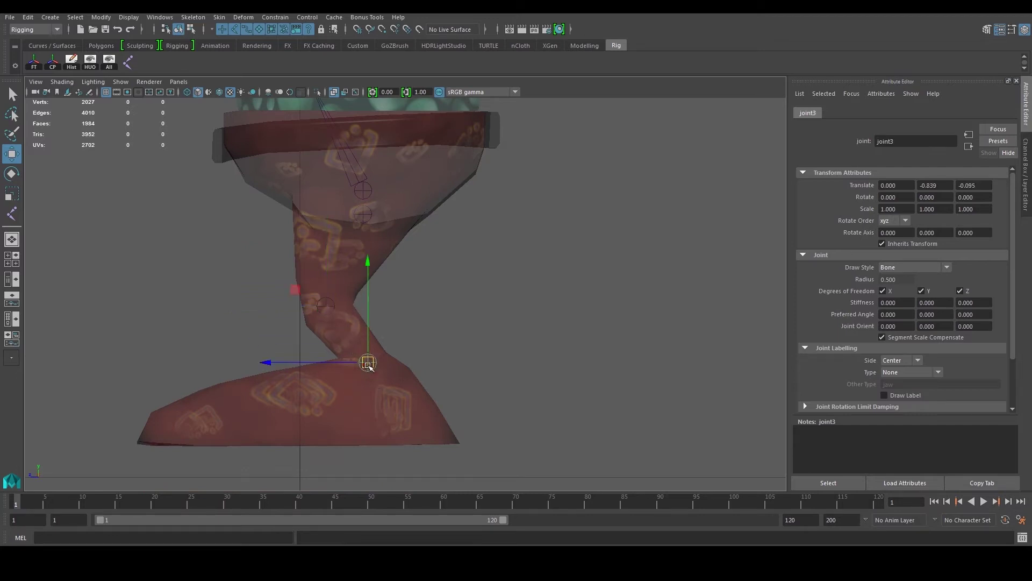
Duplicate the ankle joint and position copies at the toe and heel of the foot in the side view
key(ctrl+d)
drag(369, 365, 405, 407)
key(ctrl+d)
Select all the new leg joints and move them sideways together into the character's left leg, to about X 0.100
key(space)
key(space)
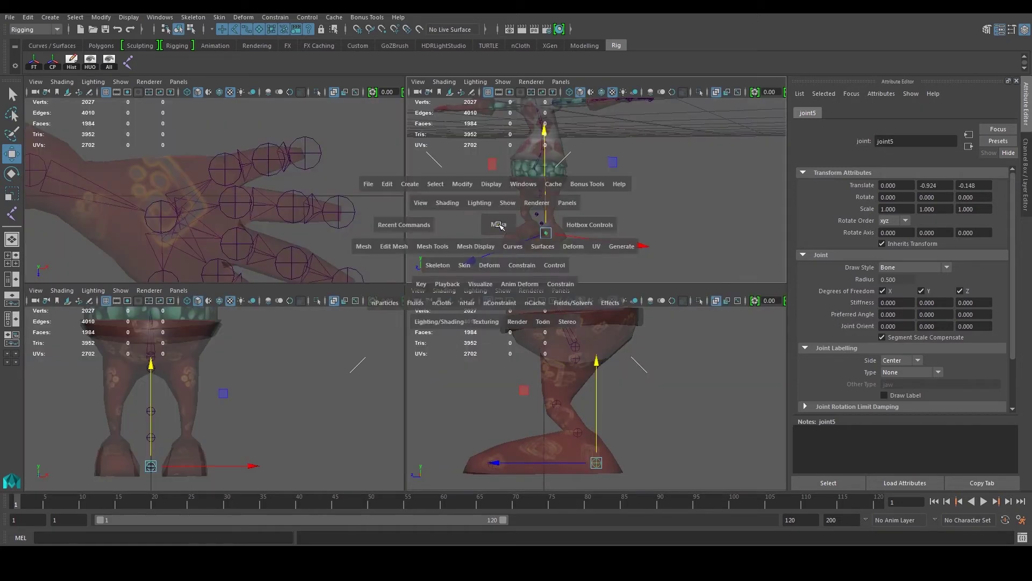
alt+drag(412, 274, 275, 335)
drag(240, 403, 278, 294)
drag(367, 373, 397, 366)
Centre the joints within the leg by moving the knee and ankle to about X 0.109 and the top leg joint to 0.095
alt+drag(369, 358, 374, 353)
ctrl+drag(275, 422, 330, 364)
drag(392, 351, 399, 352)
alt+middle_drag(362, 301, 381, 321)
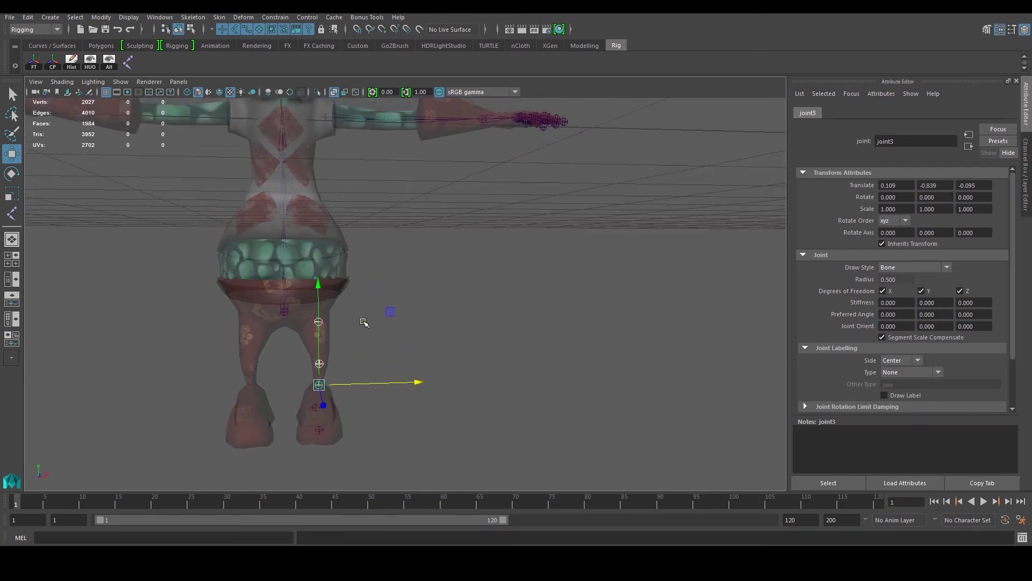
click(364, 322)
click(319, 321)
drag(409, 318, 411, 321)
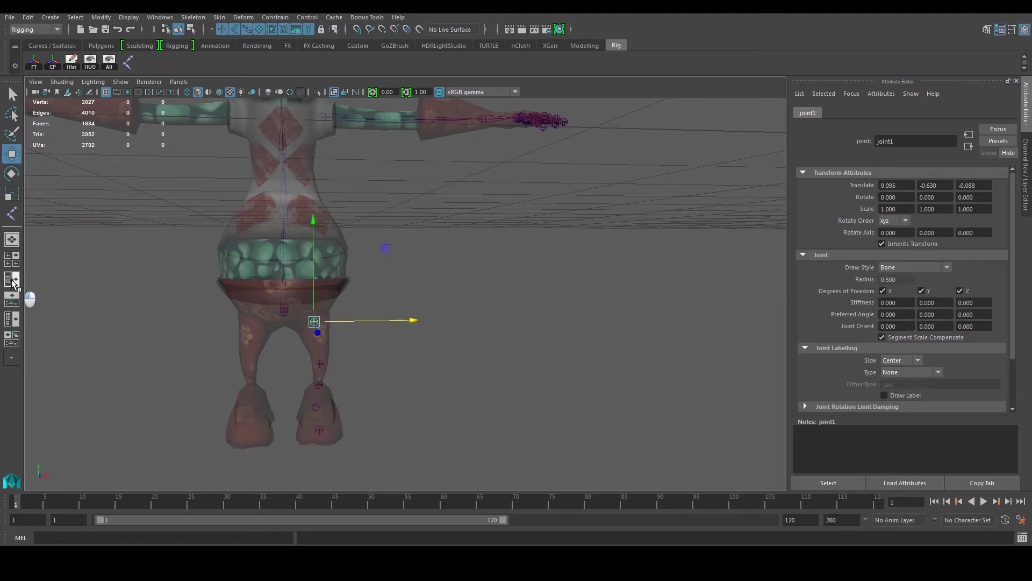
Show the scene hierarchy beside the perspective view and rename the top leg joint left_leg
click(11, 296)
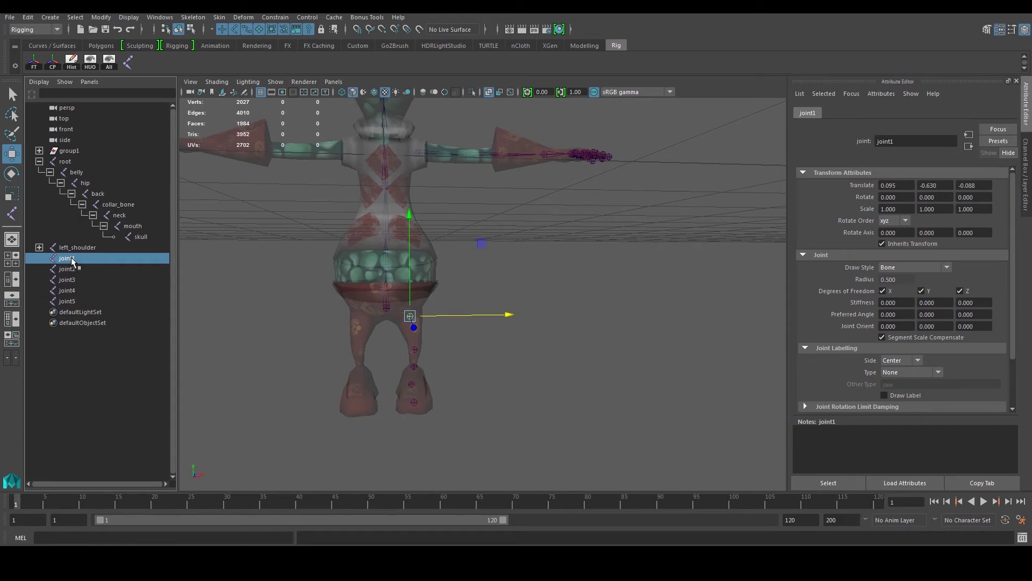
scroll(579, 312, up, 3)
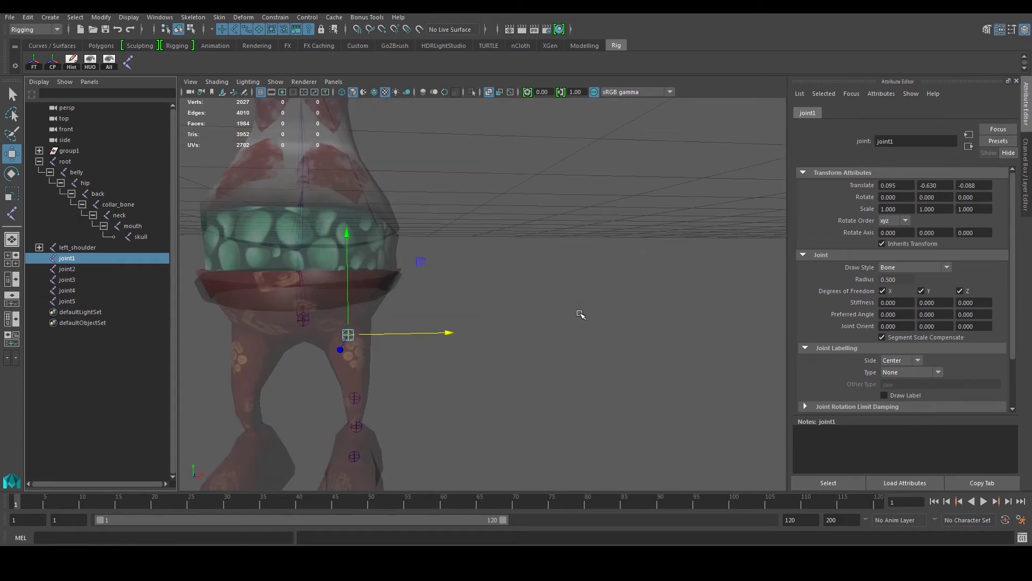
alt+middle_drag(489, 334, 547, 263)
alt+drag(547, 263, 433, 274)
alt+middle_drag(533, 290, 509, 307)
alt+drag(508, 306, 617, 322)
double_click(69, 259)
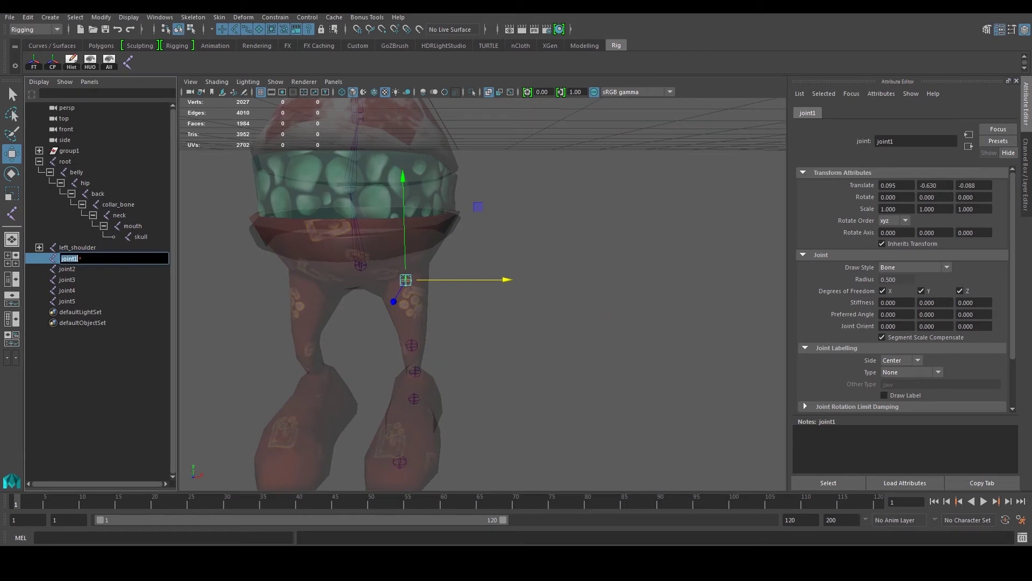
text(left leg)
key(Return)
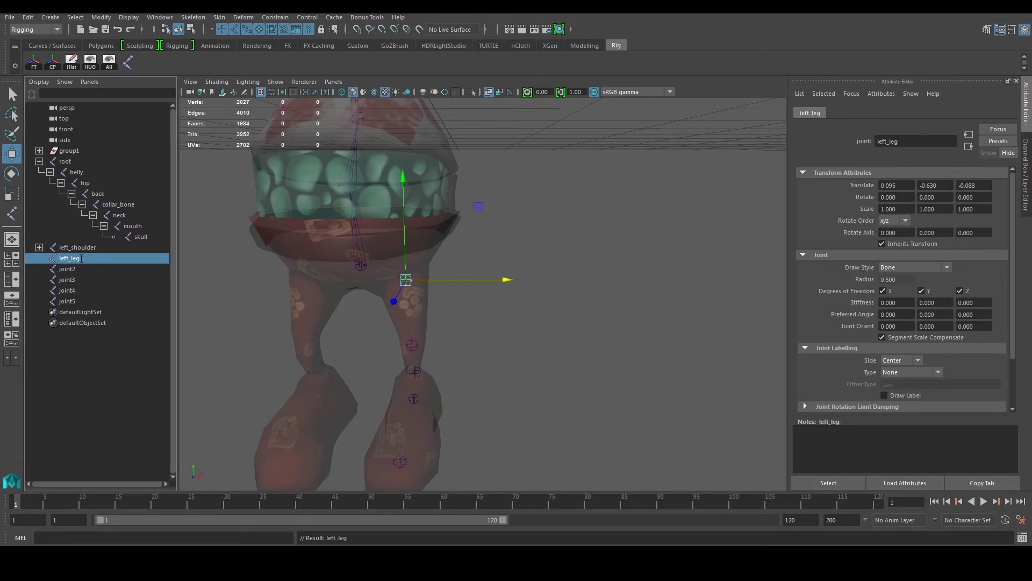
Rename the knee joint left_knee and the ankle joint left_ankle
double_click(69, 269)
text(l)
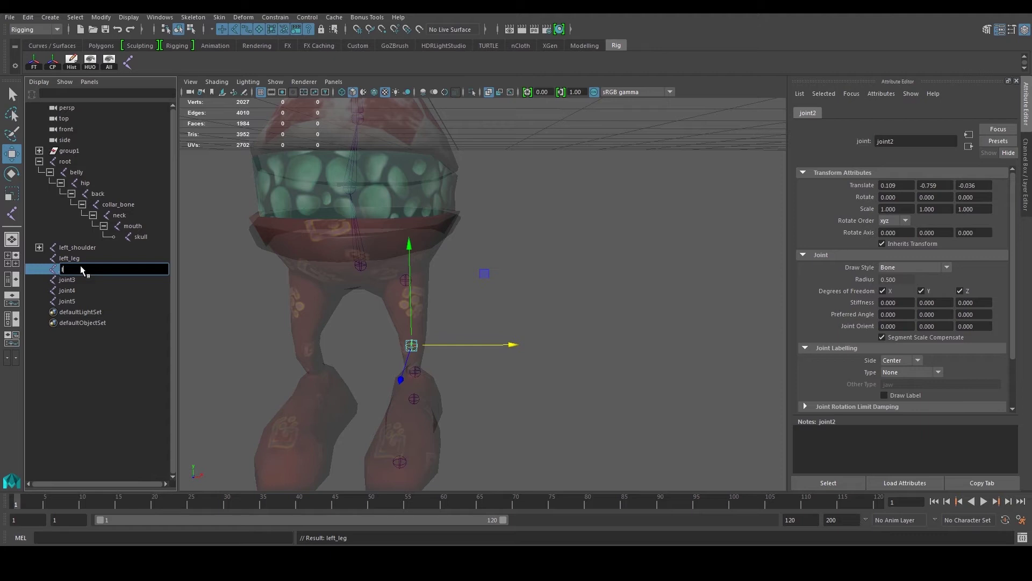
text(eft_knee)
key(Return)
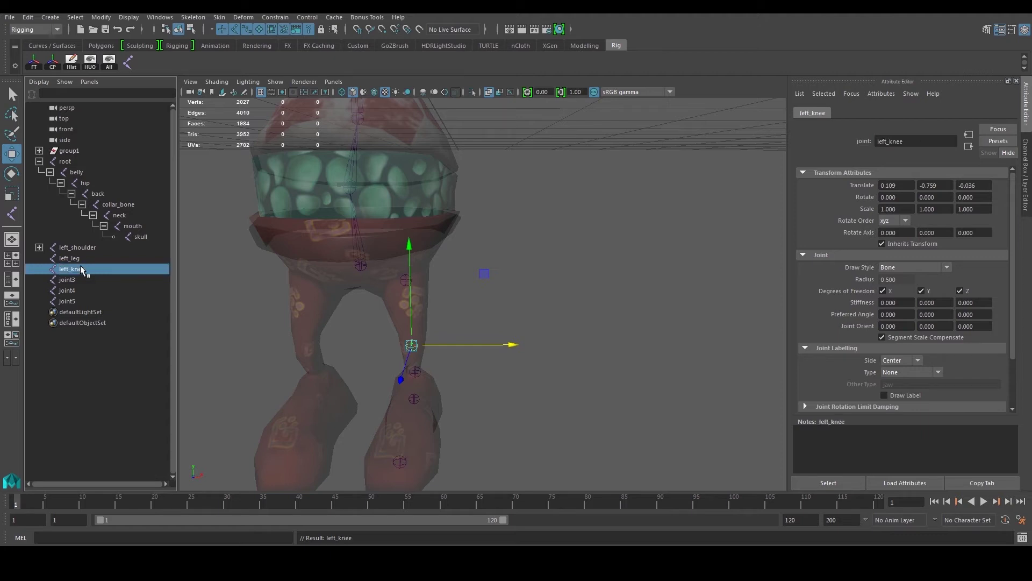
double_click(84, 278)
text(le)
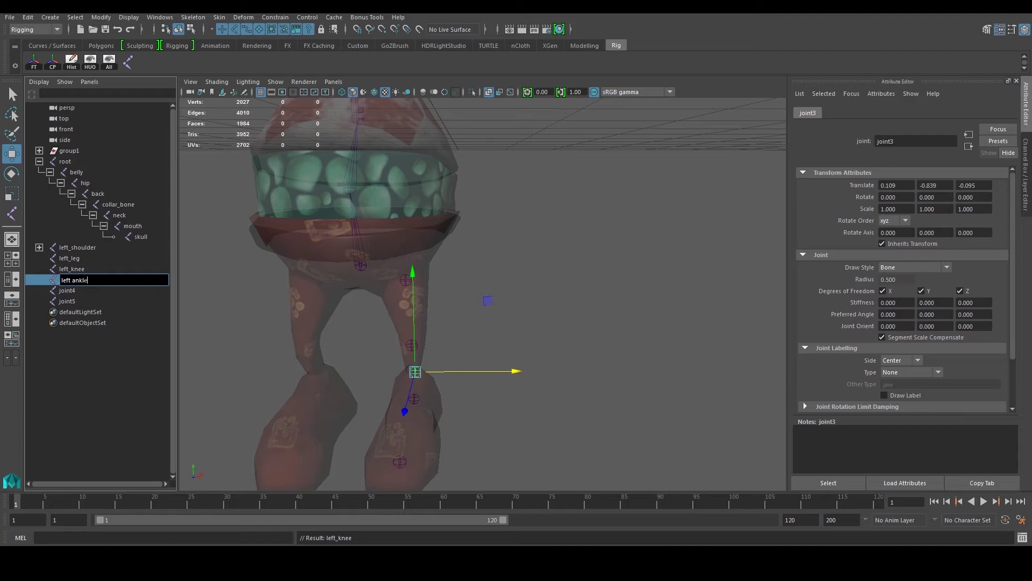
text(ft_ankle)
key(Return)
Rename the joint at the front of the foot left_toe and the heel joint left_foot
double_click(82, 288)
text(left_toe)
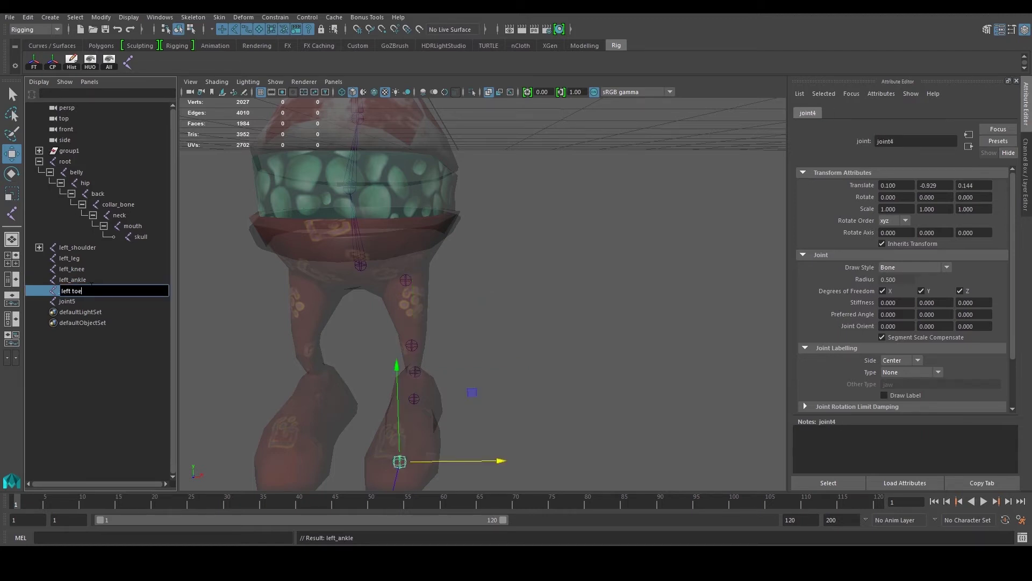
key(Return)
double_click(84, 302)
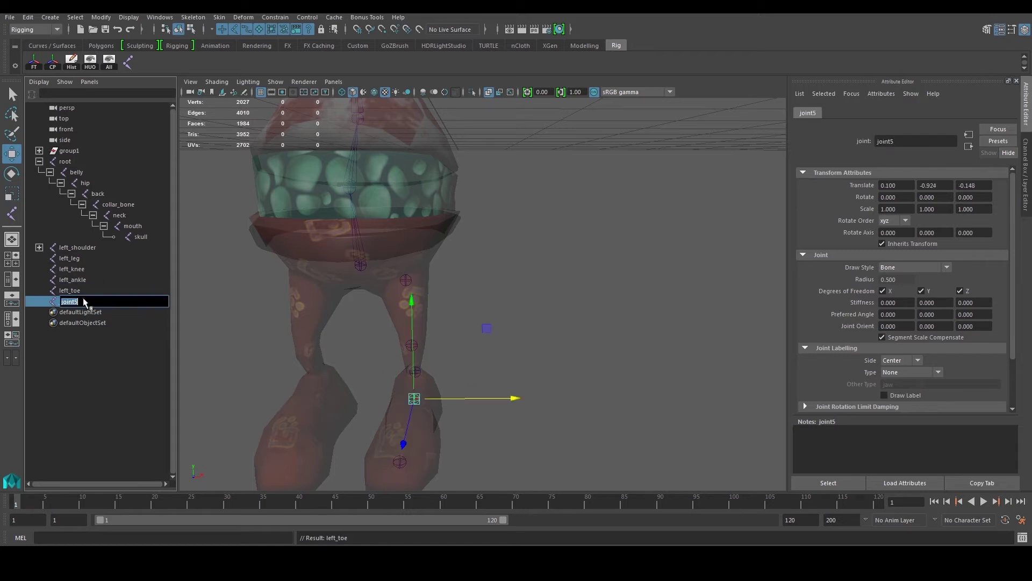
text(left_foot)
key(Return)
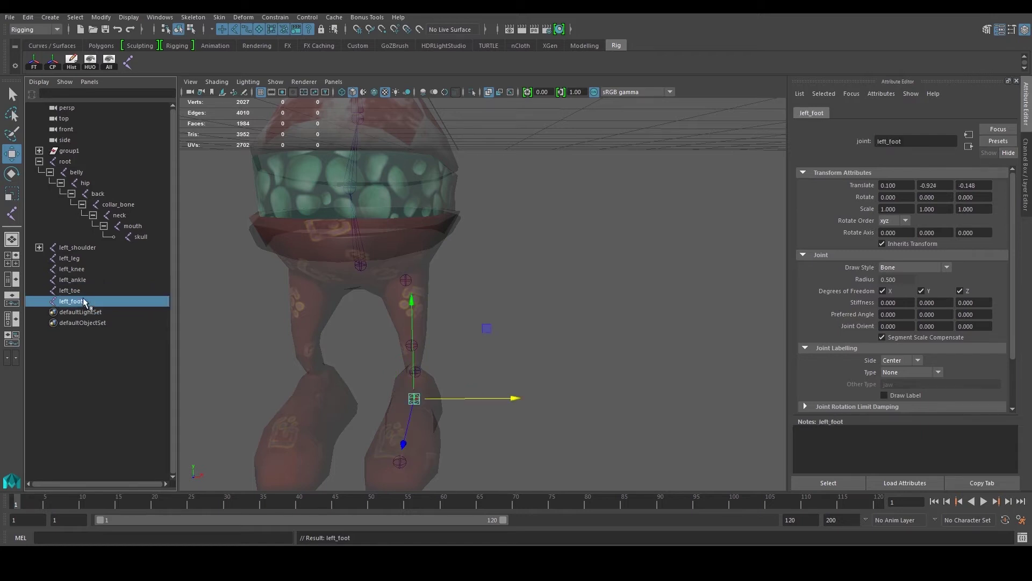
Parent left_foot under left_toe, left_toe under left_ankle, left_ankle under left_knee, and left_knee under left_leg
alt+drag(511, 330, 401, 323)
click(74, 300)
middle_drag(75, 303, 76, 258)
click(85, 291)
click(85, 277)
click(76, 269)
Select left_leg and examine the connected leg chain against the leg mesh and the root joint
alt+drag(357, 322, 457, 301)
click(499, 300)
click(406, 281)
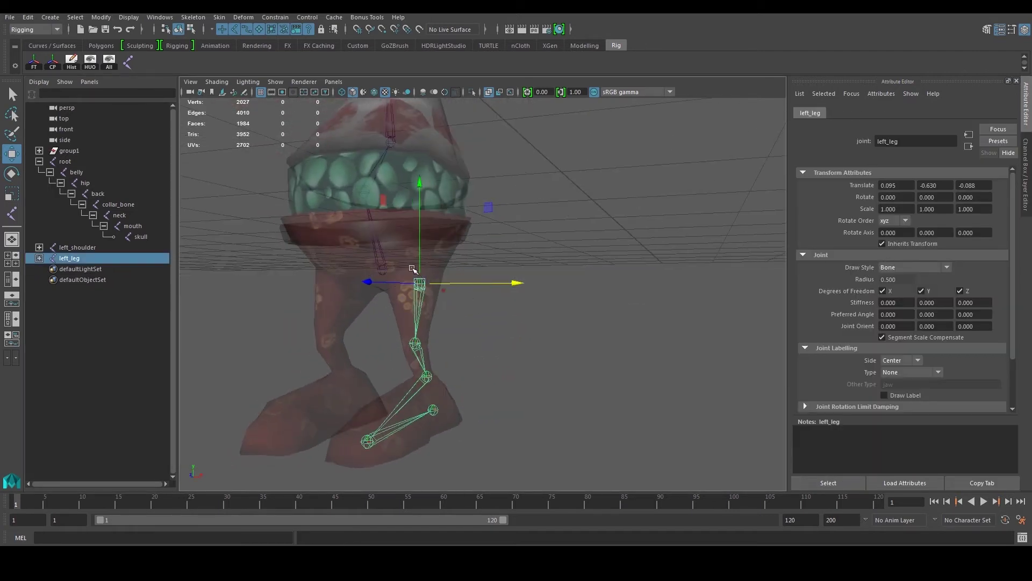
alt+drag(394, 261, 399, 289)
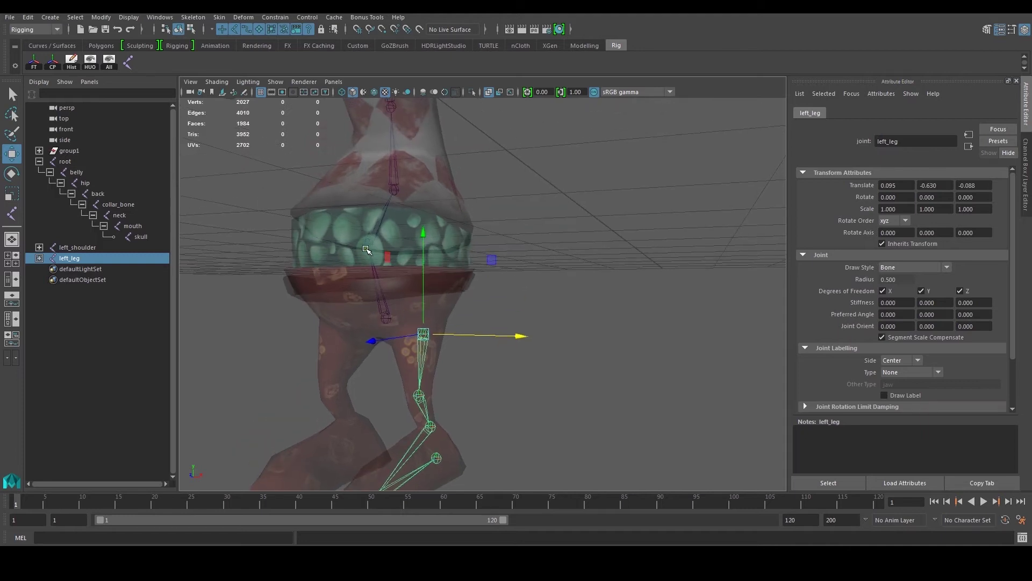
alt+drag(372, 249, 362, 247)
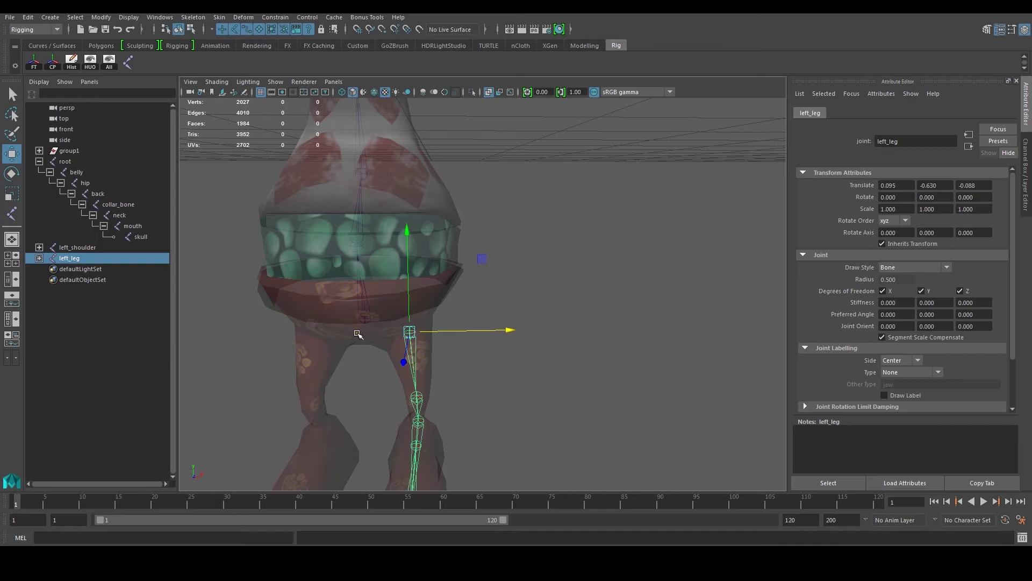
alt+drag(491, 293, 508, 396)
Examine the left arm and left leg chains on the whole character, checking their upper ends against the spine
click(507, 352)
alt+drag(507, 341, 482, 296)
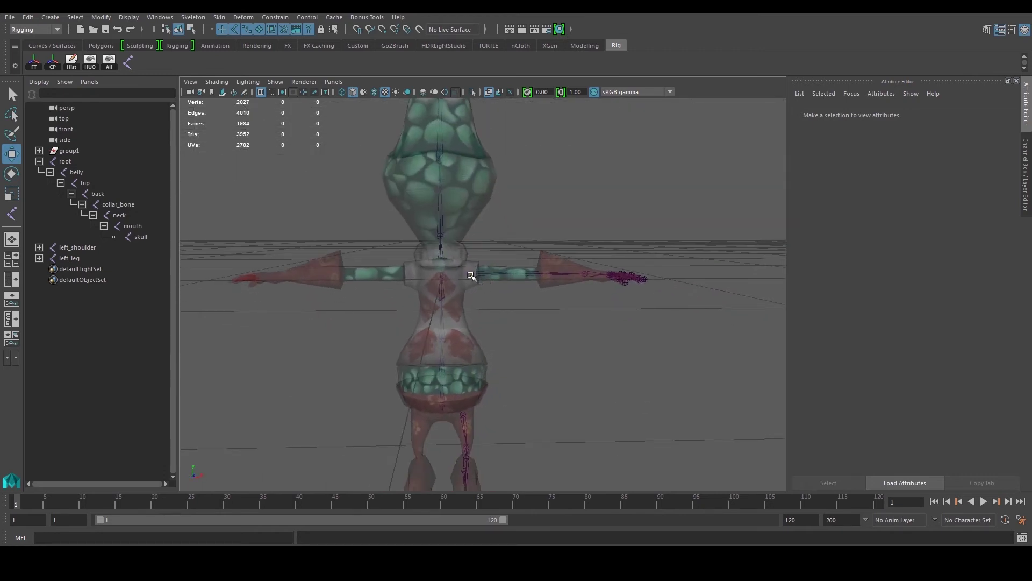
click(471, 276)
click(468, 412)
alt+drag(495, 401, 483, 306)
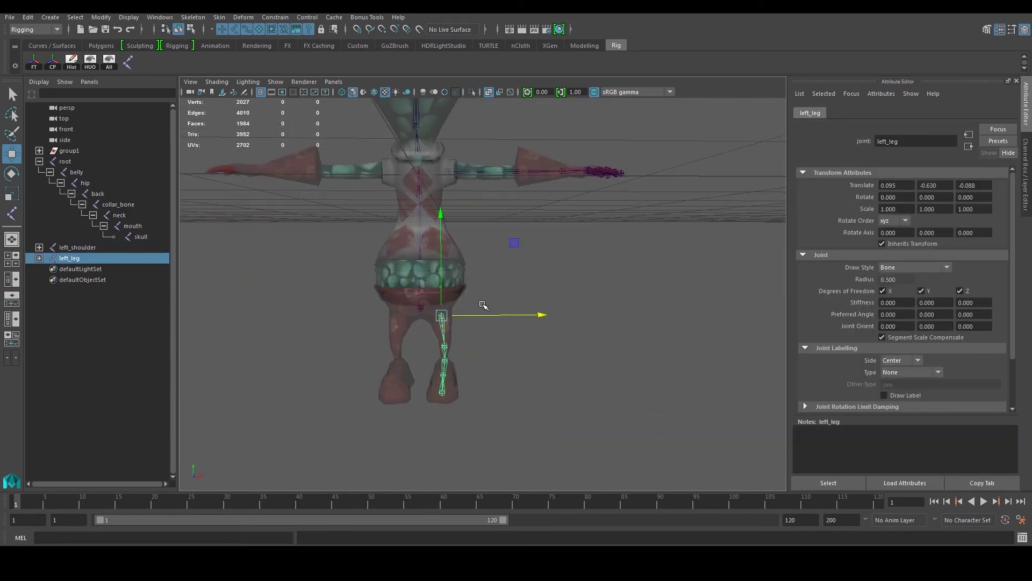
mouse_move(370, 313)
alt+mouse_down()
mouse_move(396, 322)
mouse_move(384, 312)
alt+mouse_up()
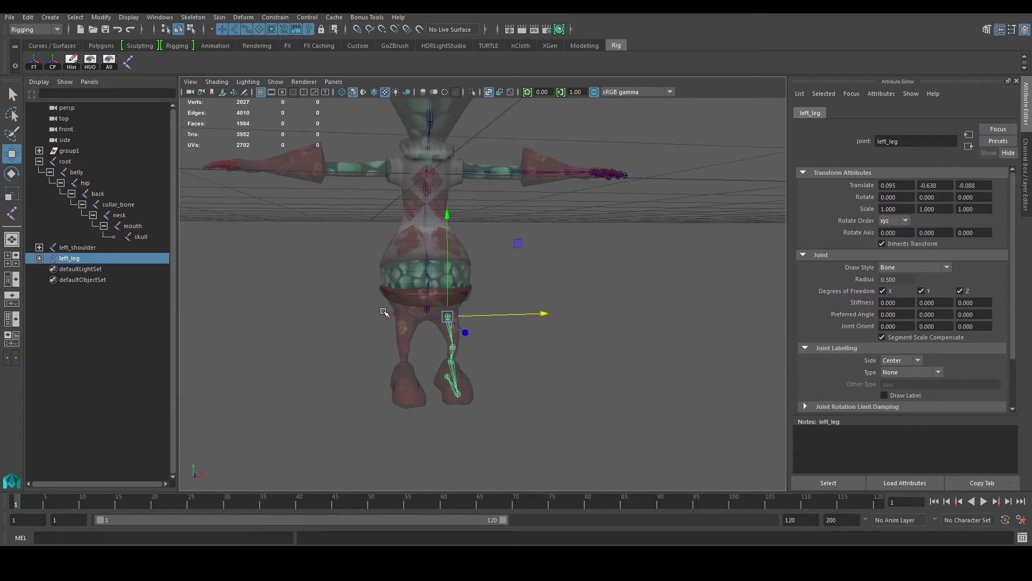
alt+drag(515, 276, 475, 355)
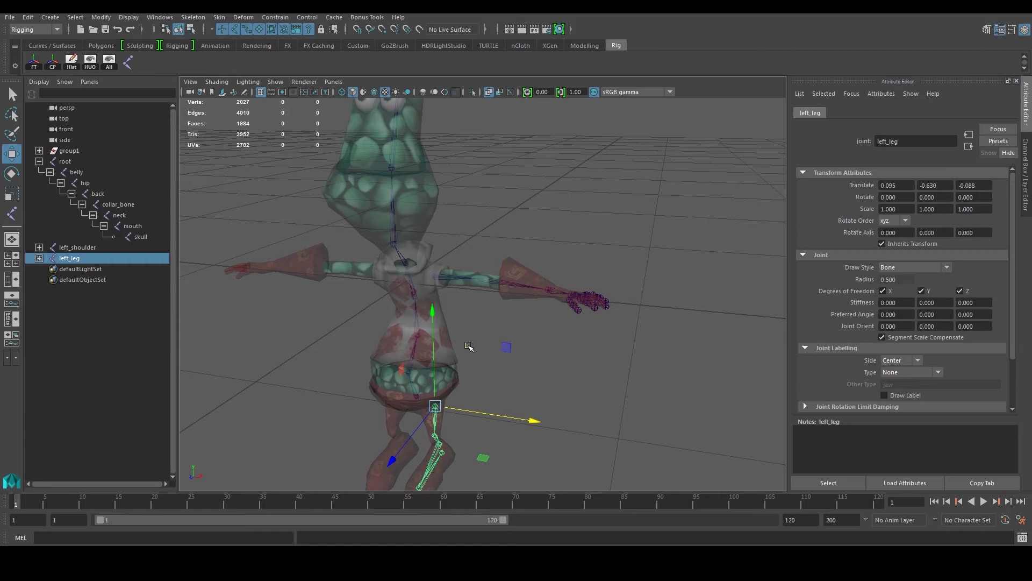
click(638, 358)
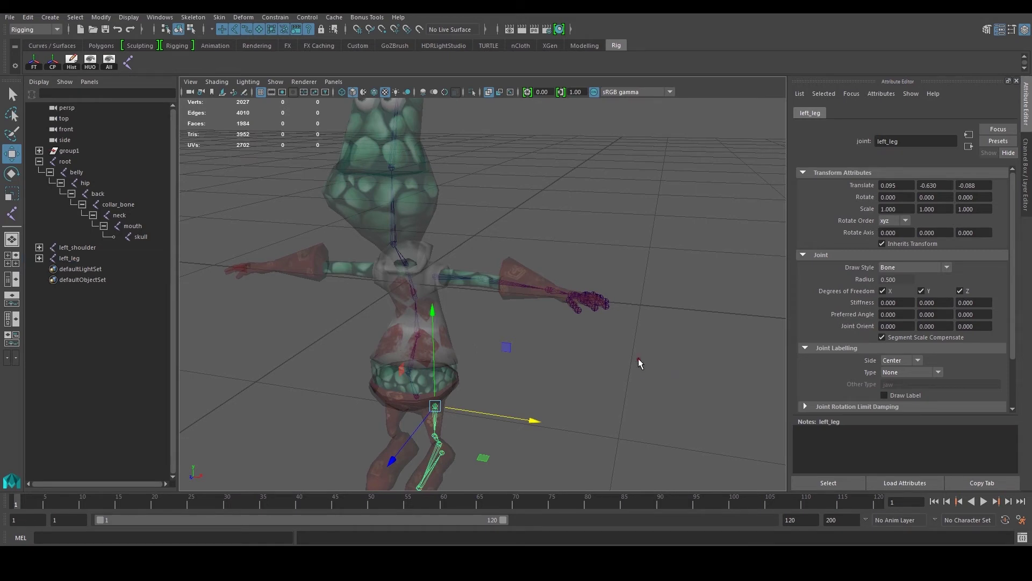
Add the whole character group group1 to the display layer layer1 and hide that layer
click(1024, 29)
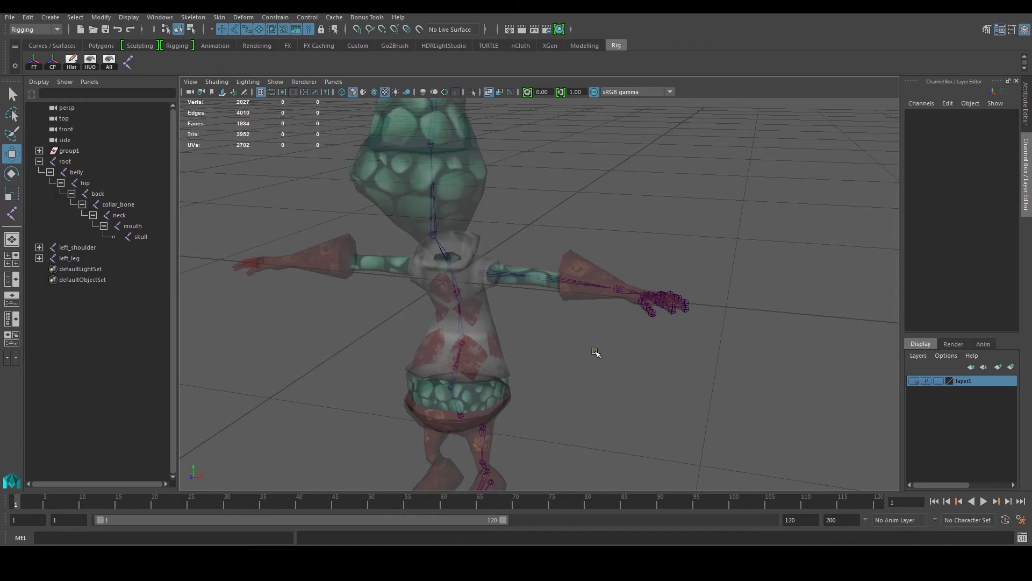
click(500, 337)
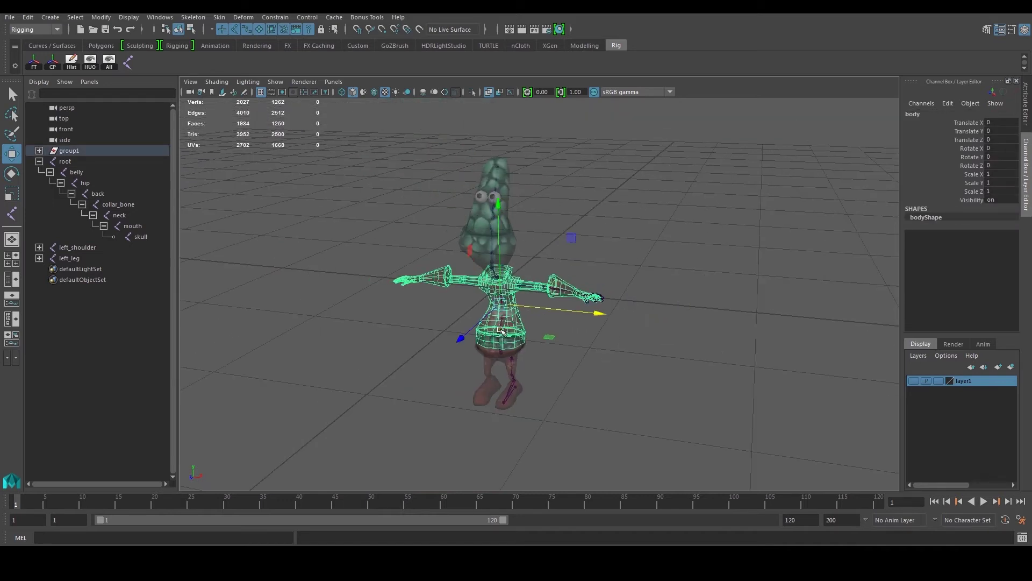
key(Up)
right_click(968, 381)
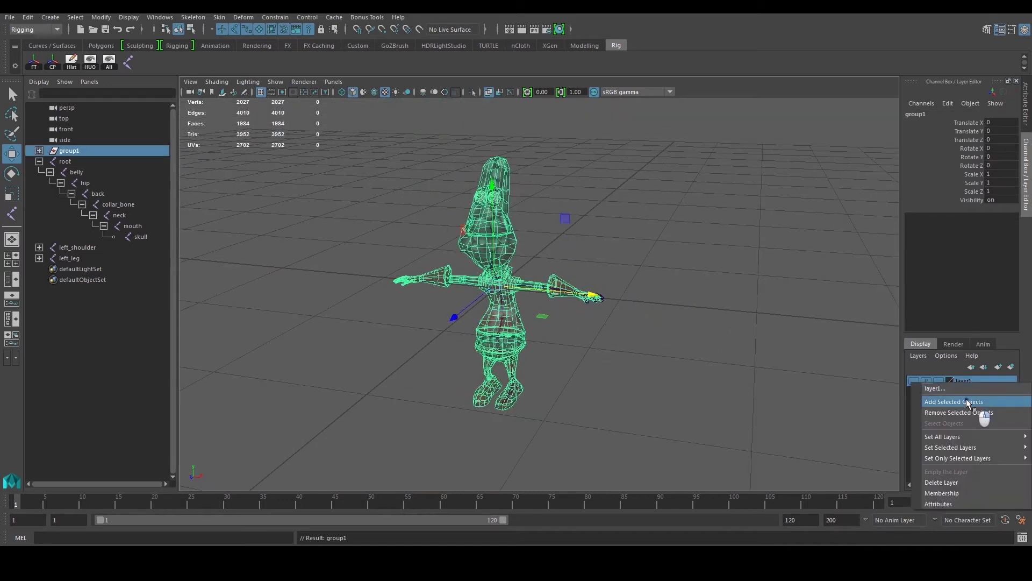
click(966, 398)
click(789, 374)
alt+drag(503, 379, 500, 344)
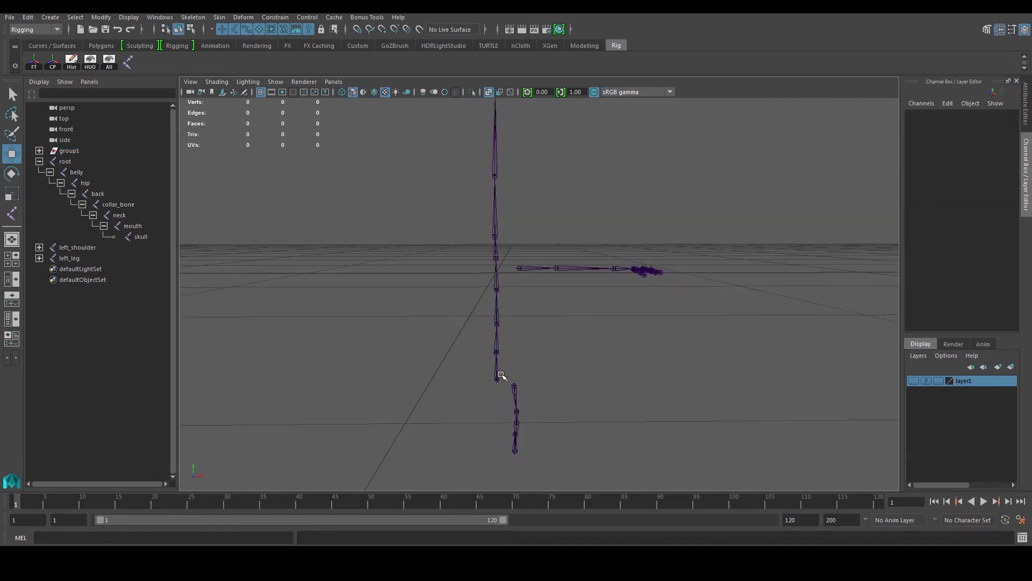
Select the root joint and add the Local Rotation Axes display toggle to the Rig shelf
click(129, 17)
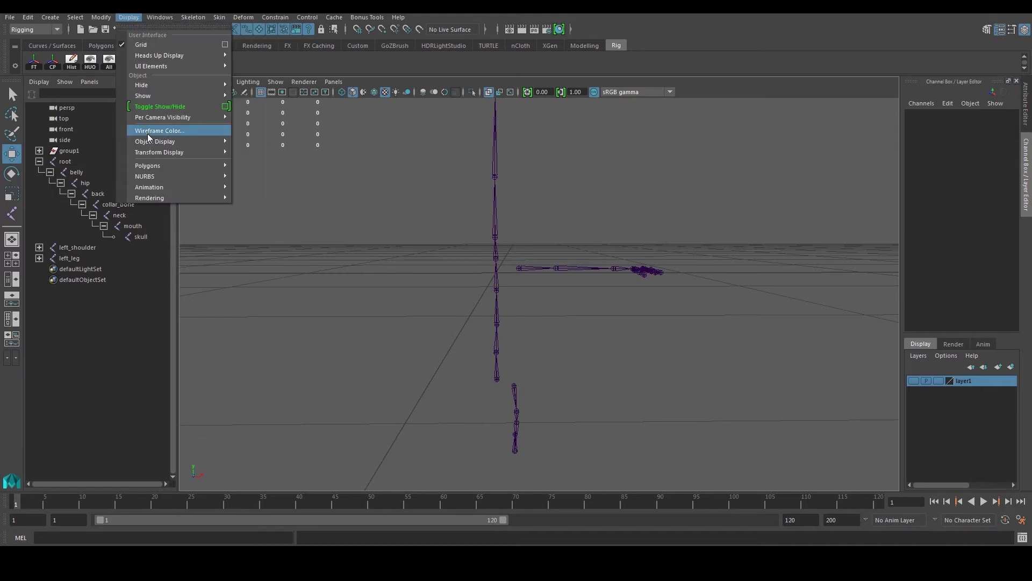
mouse_move(155, 155)
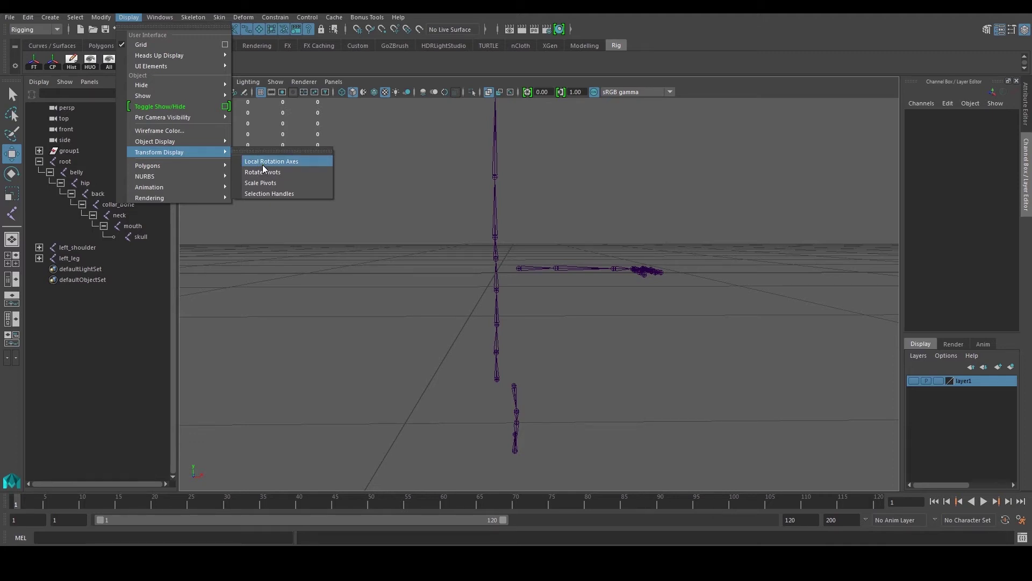
click(496, 356)
click(500, 376)
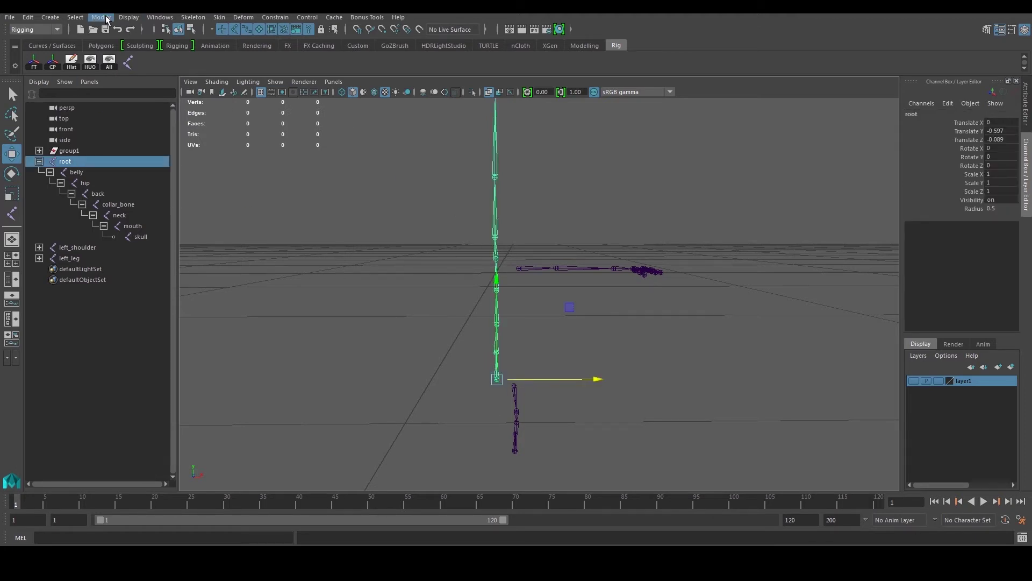
click(129, 16)
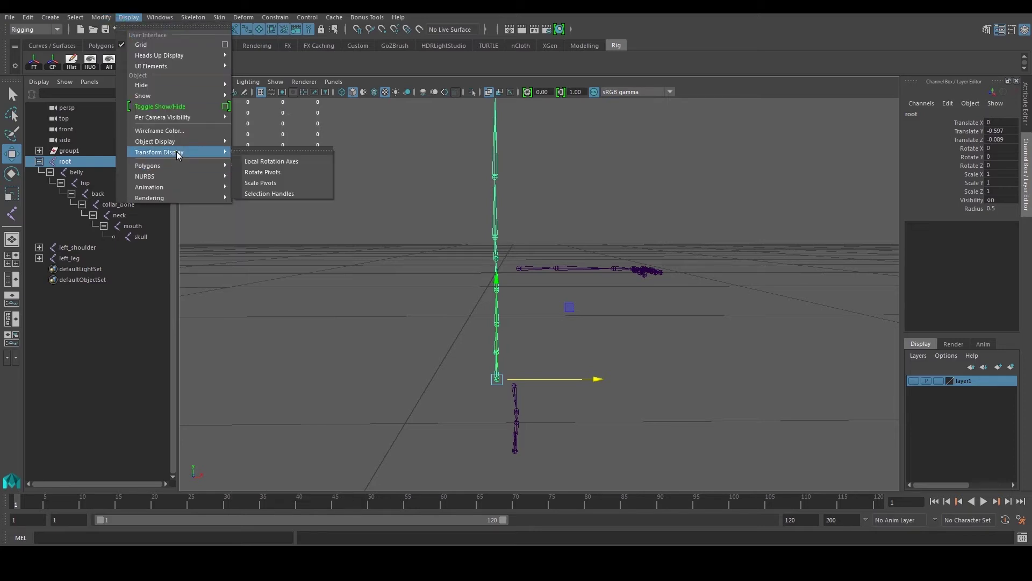
click(258, 160)
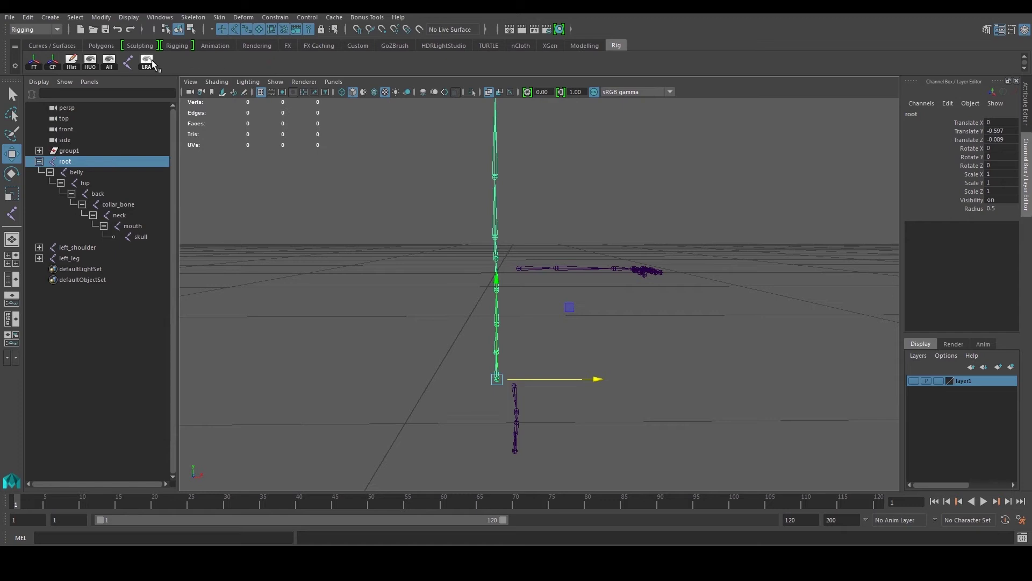
Display the local rotation axes on the root, belly, hip and back joints
click(147, 60)
mouse_move(532, 288)
alt+mouse_down()
mouse_move(537, 247)
mouse_move(503, 265)
mouse_move(528, 291)
alt+mouse_up()
click(528, 291)
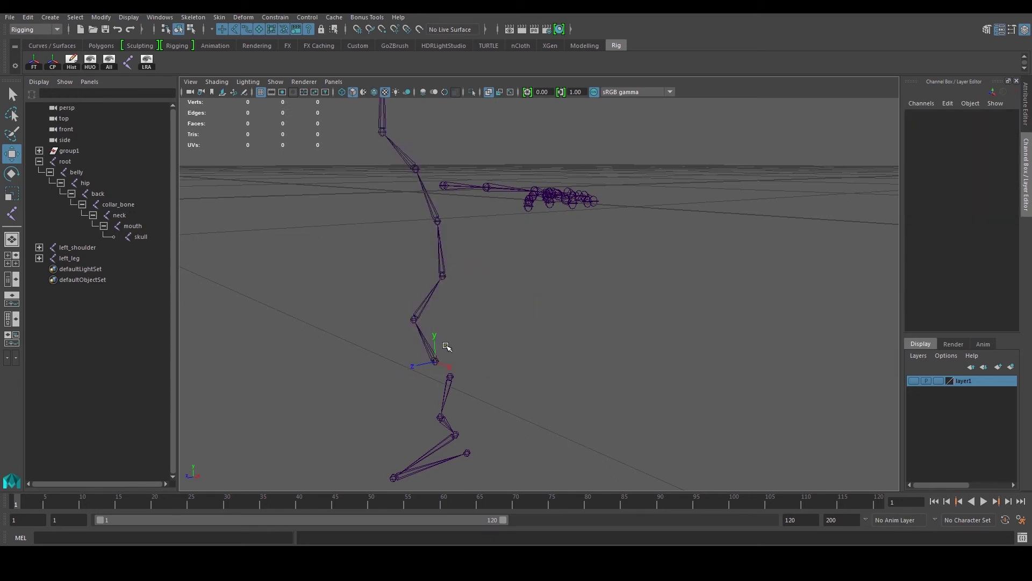
click(415, 320)
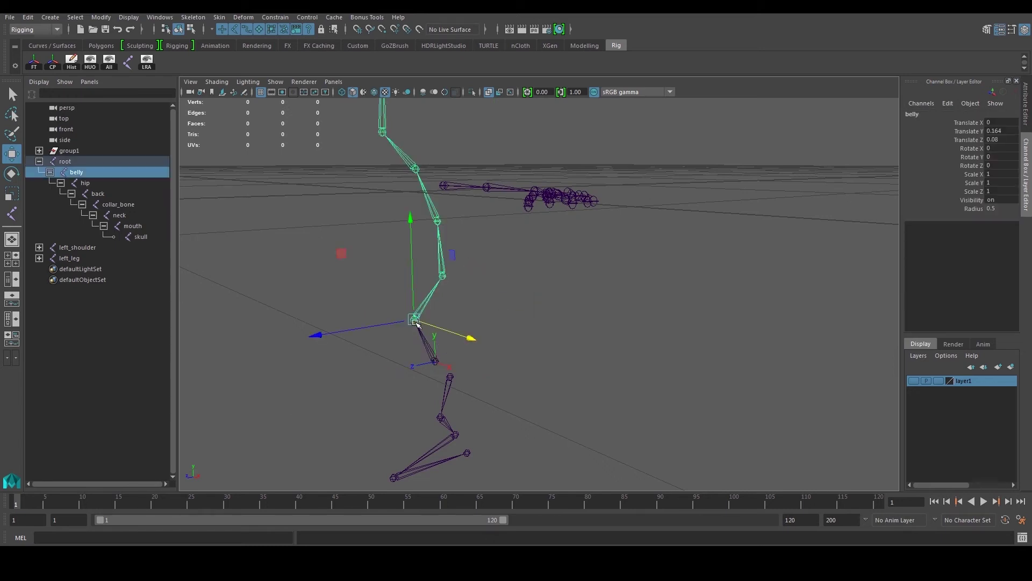
click(467, 272)
click(443, 276)
click(460, 227)
click(437, 222)
key(g)
Display the local rotation axes on the collar_bone, neck, mouth and skull joints, then clear the selection
click(416, 170)
key(g)
scroll(476, 148, down, 2)
click(411, 161)
key(g)
scroll(467, 148, down, 2)
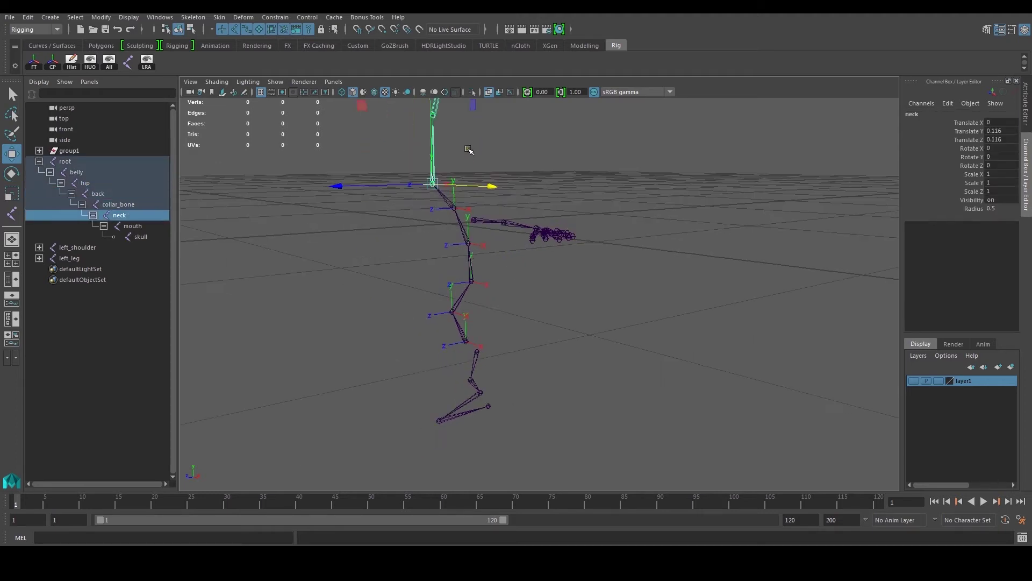
alt+middle_drag(482, 144, 499, 208)
click(432, 188)
click(447, 197)
alt+drag(447, 196, 473, 157)
click(474, 152)
click(546, 166)
Examine the local rotation axes along the whole spine from the front and at an angle
alt+drag(546, 166, 591, 254)
alt+middle_drag(591, 254, 574, 208)
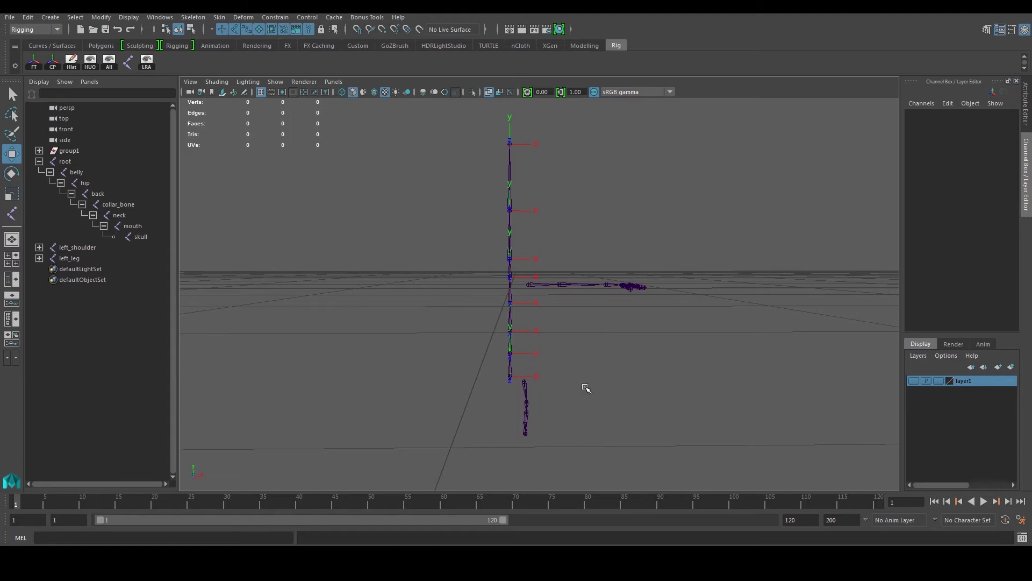
alt+drag(574, 231, 514, 246)
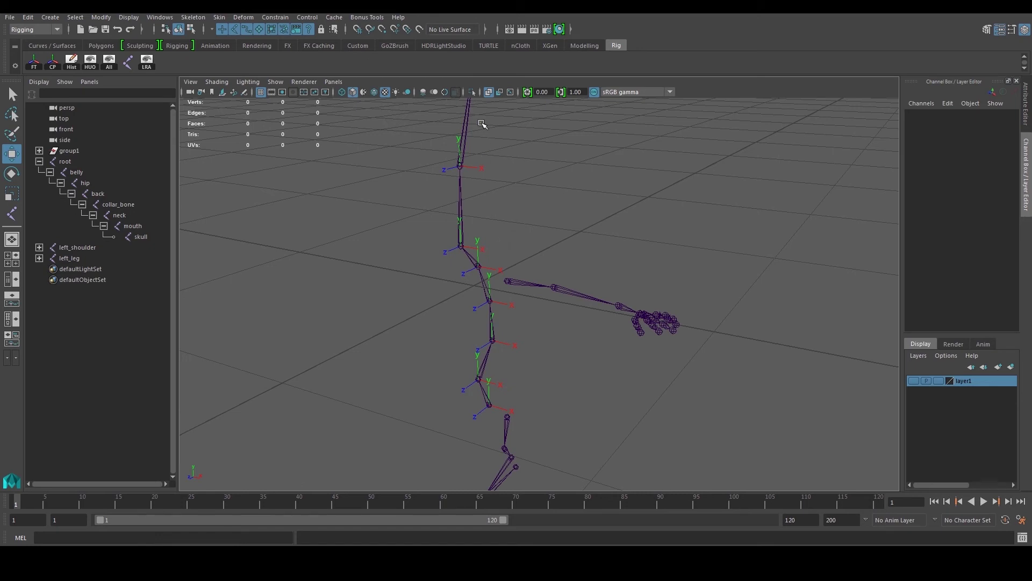
alt+drag(481, 124, 484, 225)
alt+drag(468, 320, 513, 258)
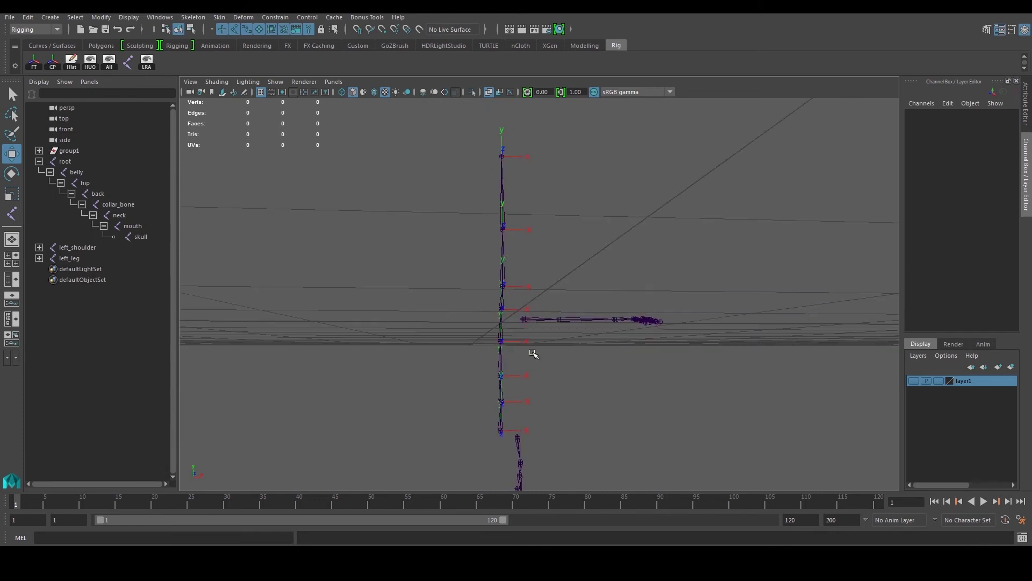
alt+drag(546, 358, 596, 394)
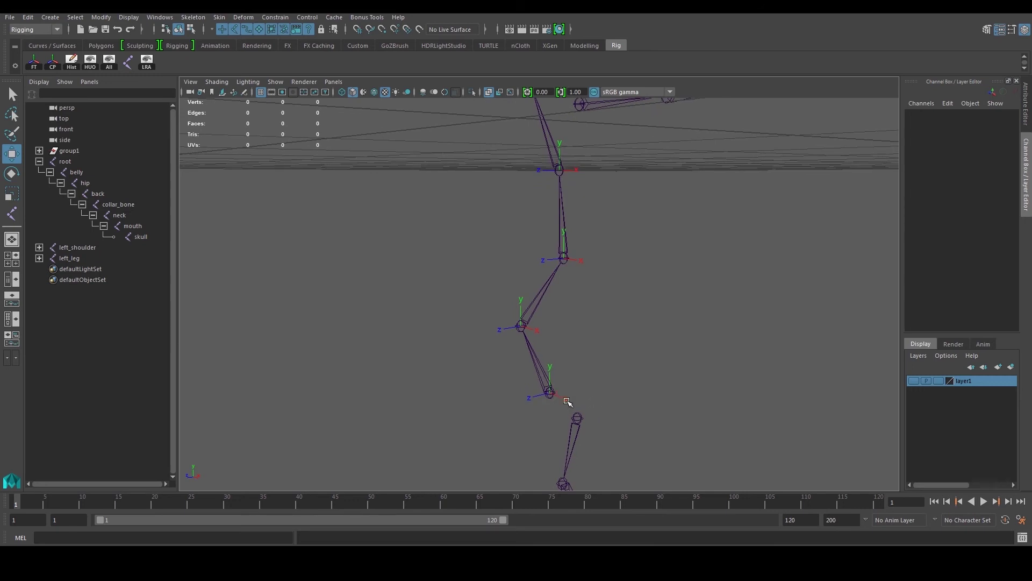
Select root and compare the spine joints' axis directions with their bones from the side and front
click(532, 347)
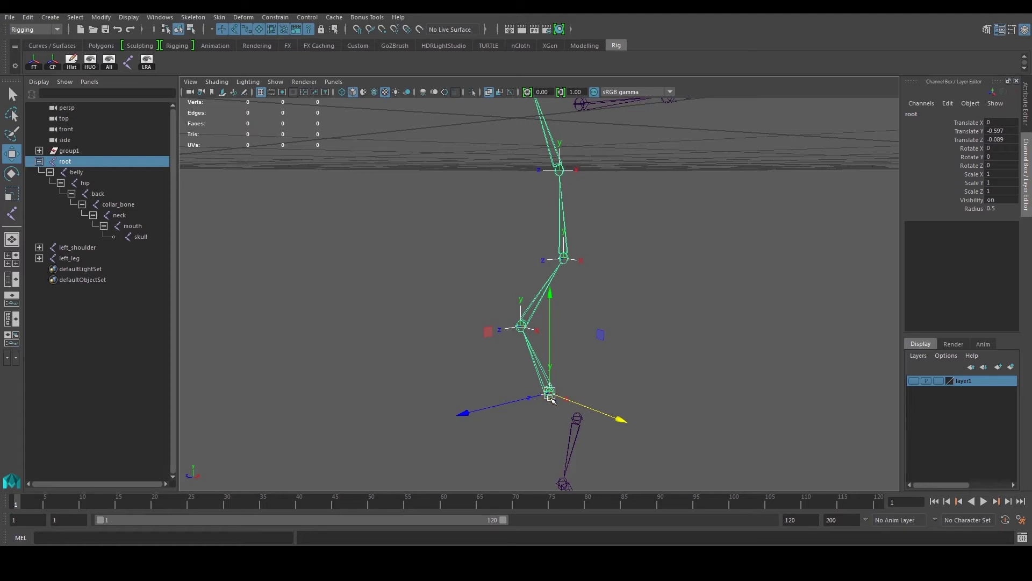
mouse_move(523, 327)
alt+mouse_down()
mouse_move(548, 332)
mouse_move(521, 325)
alt+mouse_up()
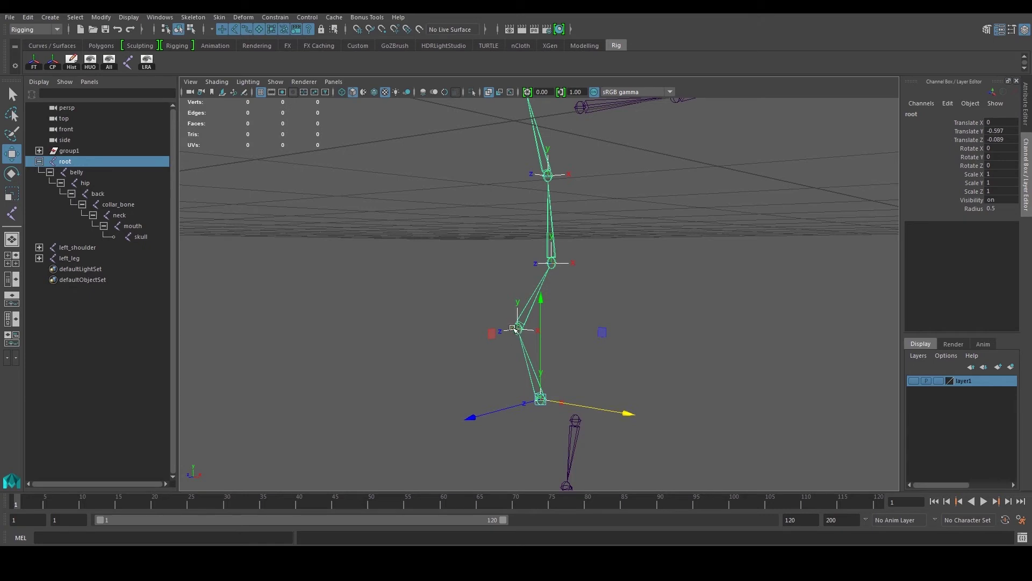
mouse_move(548, 385)
alt+mouse_down()
mouse_move(574, 382)
mouse_move(556, 395)
alt+mouse_up()
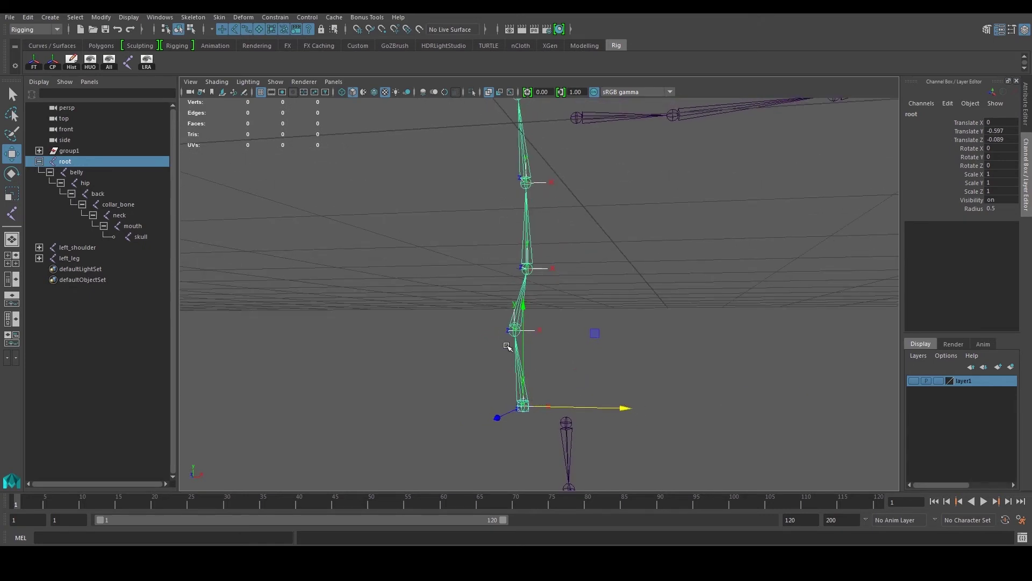
alt+drag(510, 352, 510, 417)
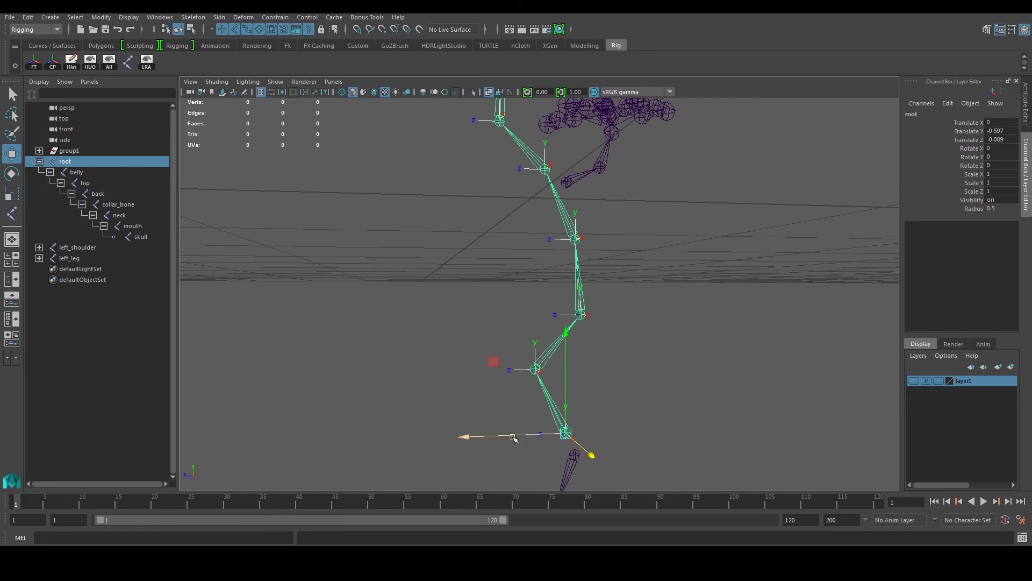
alt+drag(526, 433, 541, 382)
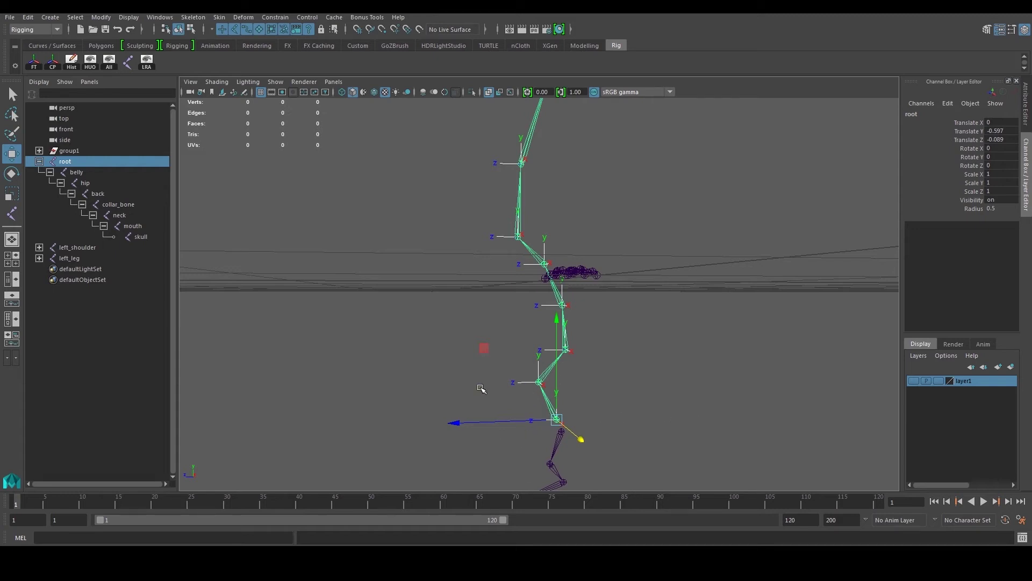
alt+middle_drag(517, 269, 515, 368)
mouse_move(498, 330)
alt+mouse_down()
mouse_move(560, 340)
mouse_move(510, 316)
alt+mouse_up()
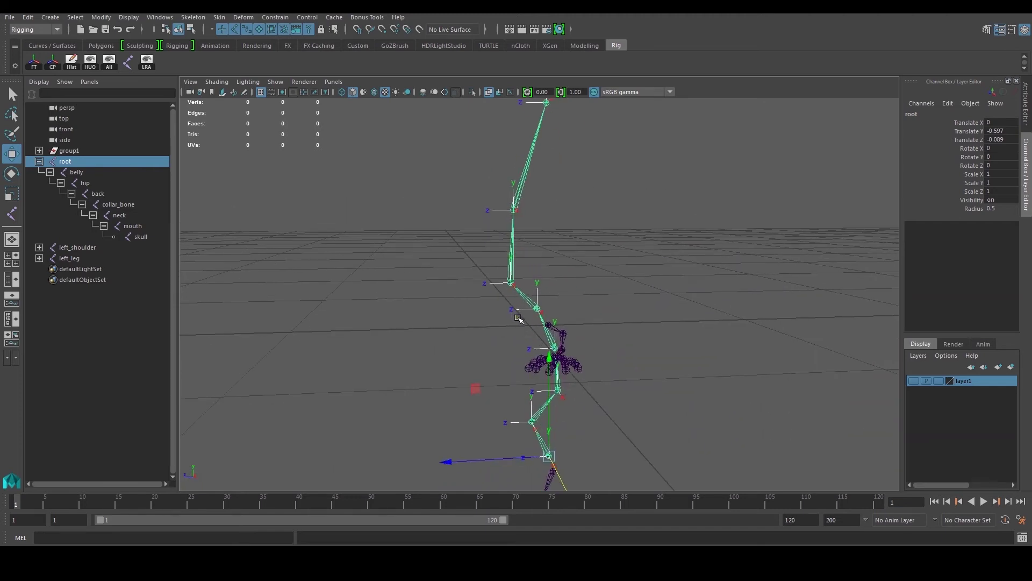
alt+drag(573, 304, 513, 336)
mouse_move(550, 260)
alt+mouse_down()
mouse_move(565, 269)
mouse_move(552, 269)
alt+mouse_up()
alt+drag(608, 339, 541, 366)
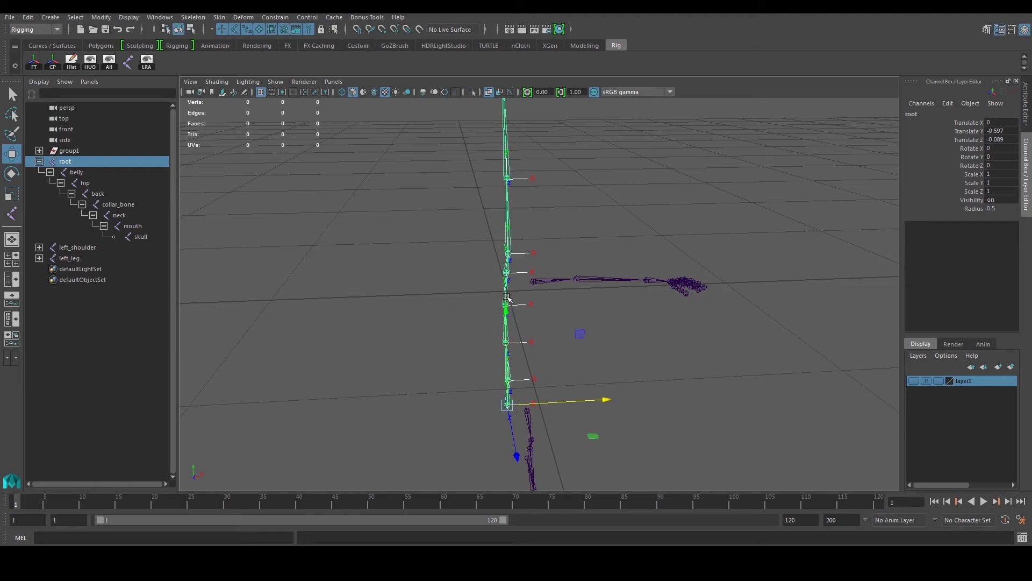
alt+drag(546, 247, 533, 286)
alt+middle_drag(505, 232, 533, 254)
Duplicate the root joint chain and move the copy along X to about -0.273, beside the original spine
click(89, 164)
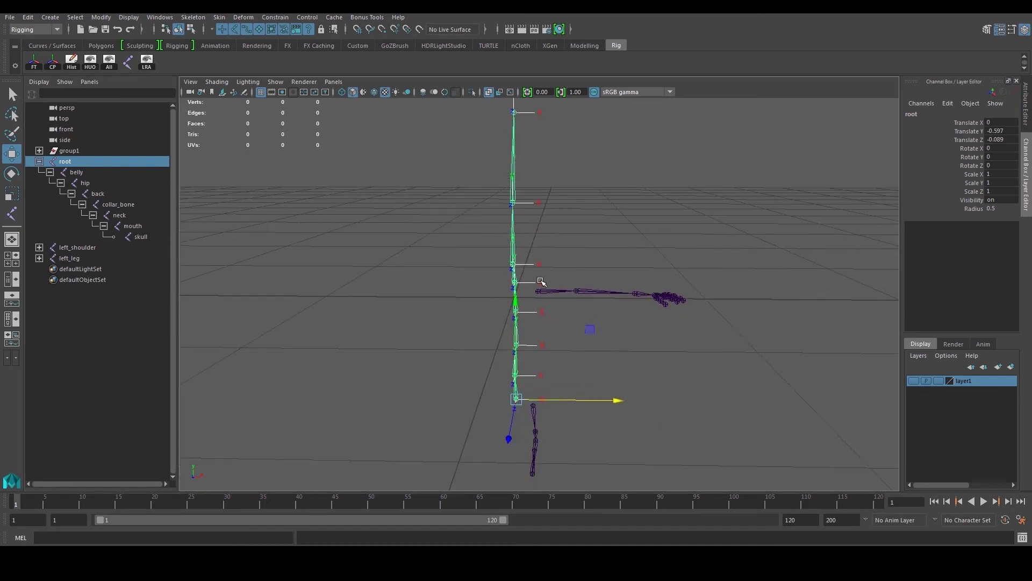
key(ctrl+d)
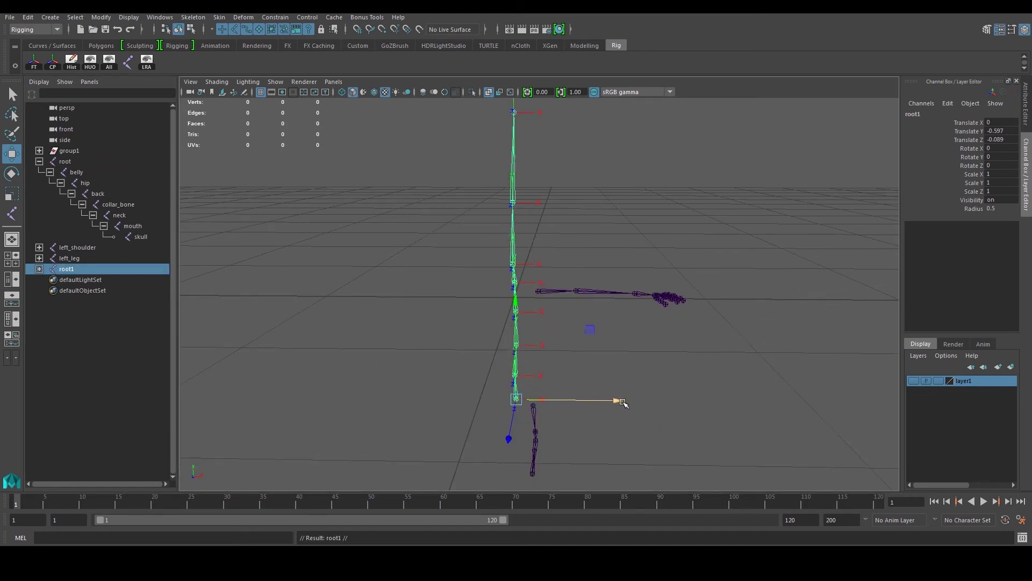
drag(619, 400, 570, 401)
alt+middle_drag(563, 374, 570, 434)
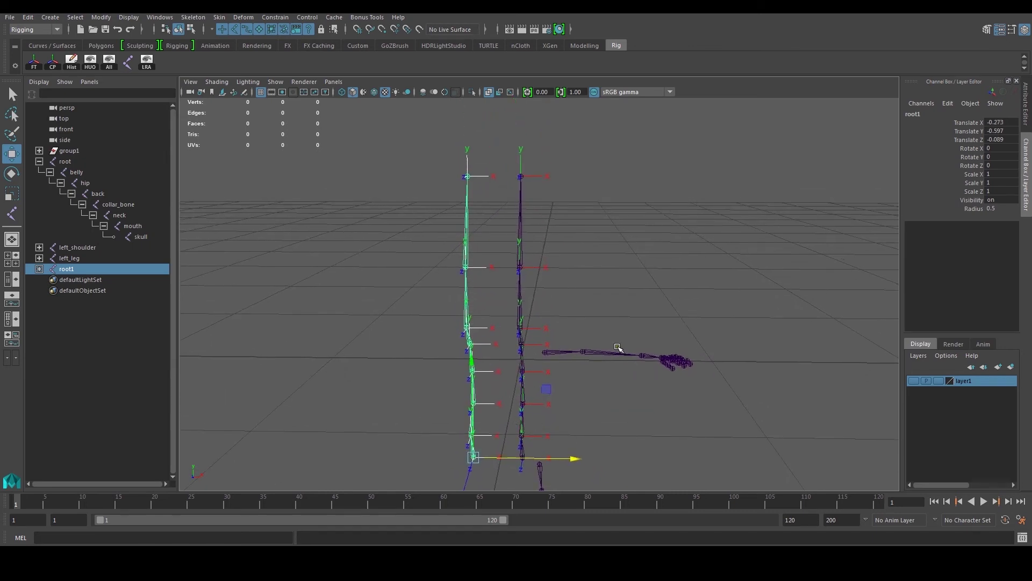
click(618, 347)
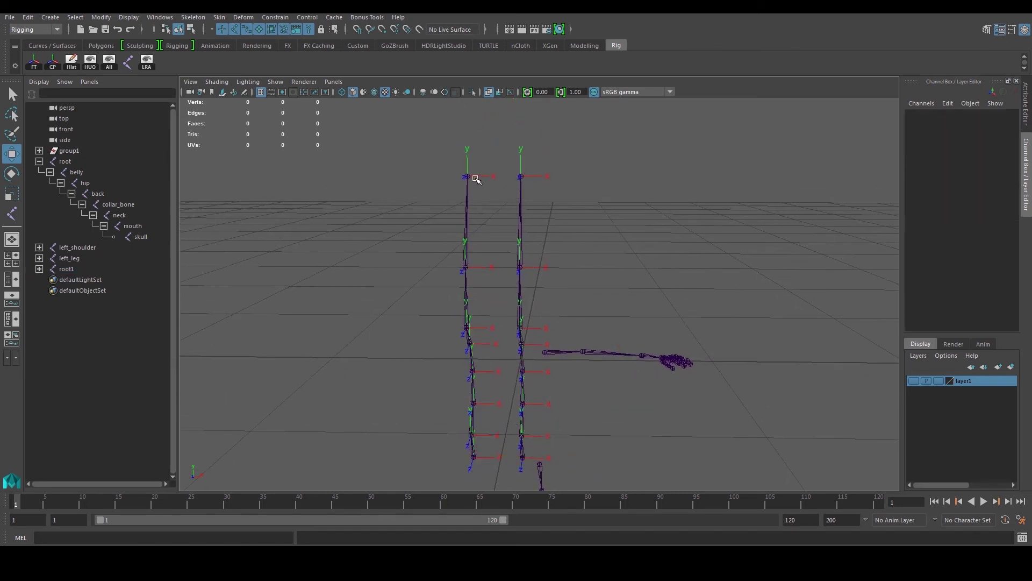
Select the original root joint and open the Orient Joint options, keeping the window clear of the spine
alt+middle_drag(485, 338, 492, 253)
scroll(529, 377, up, 1)
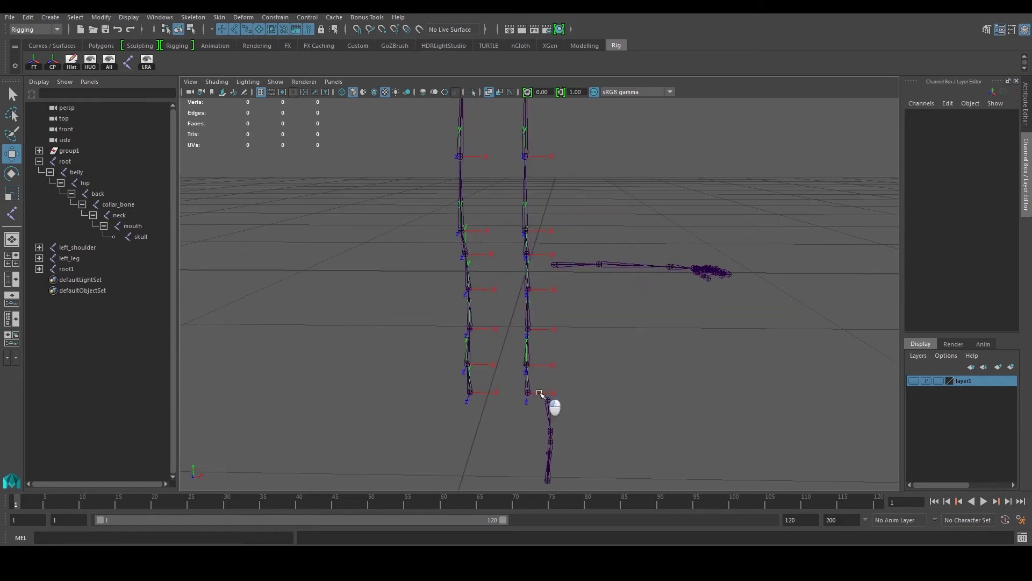
click(532, 396)
scroll(537, 386, up, 1)
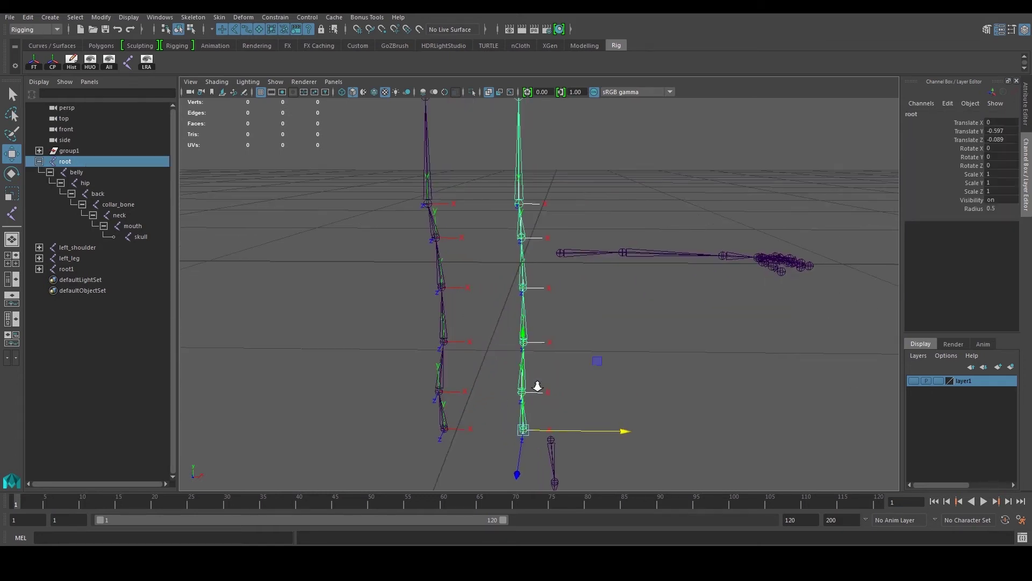
alt+drag(537, 386, 472, 345)
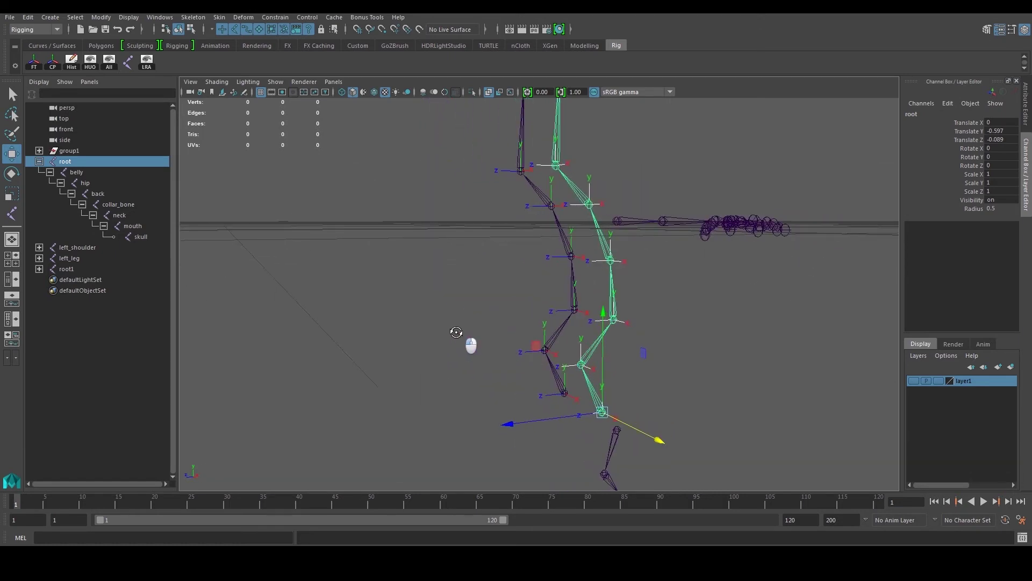
alt+middle_drag(464, 327, 463, 354)
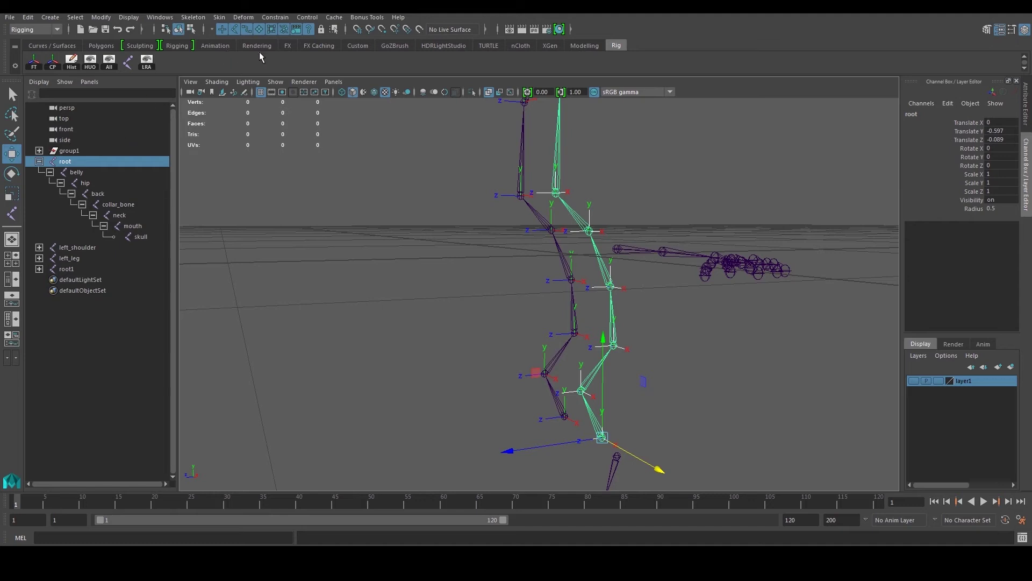
click(201, 18)
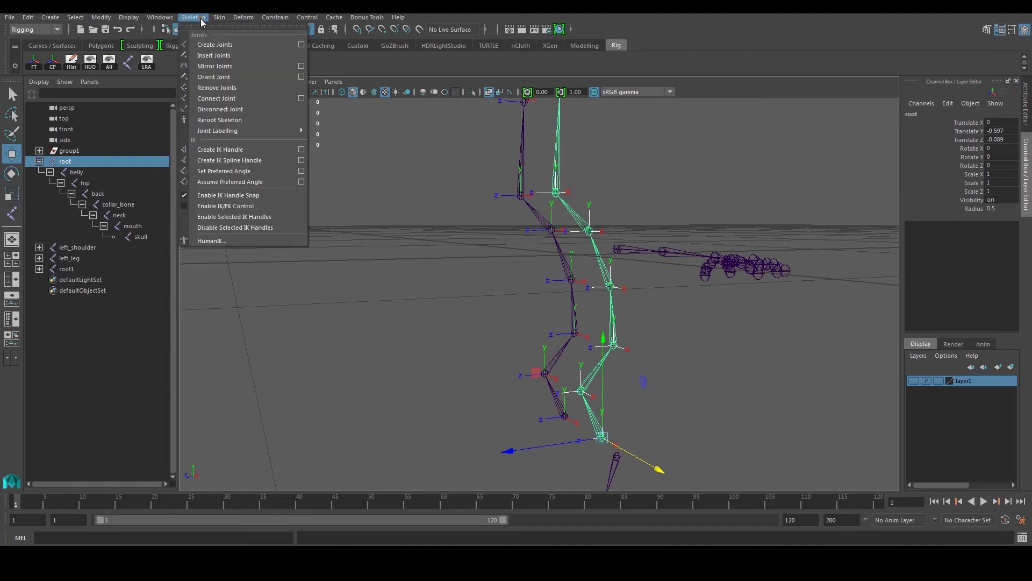
click(301, 77)
drag(735, 178, 253, 180)
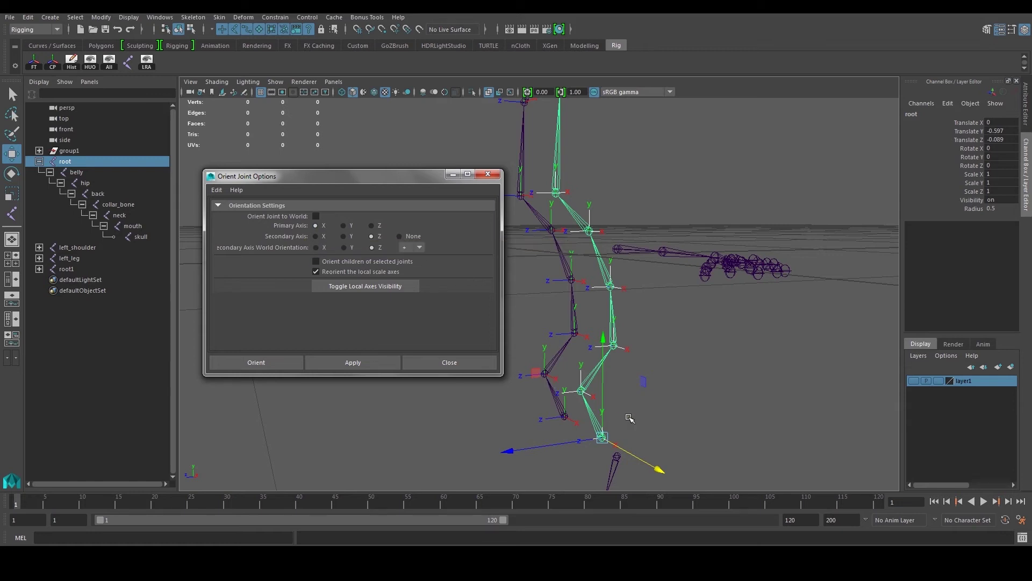
Examine the original and duplicated spine axes from several angles against the Orient Joint settings
alt+drag(606, 422, 631, 387)
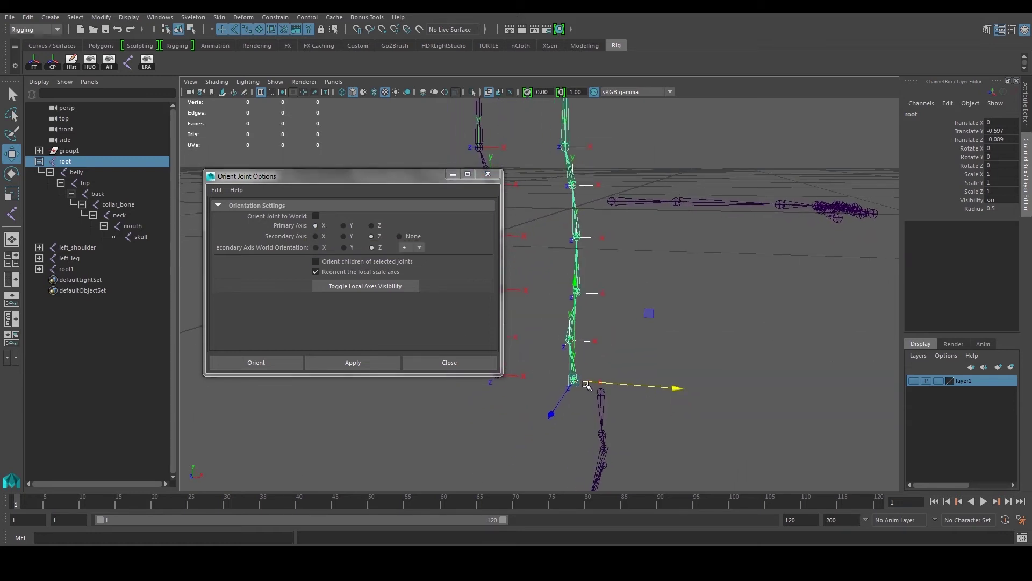
alt+drag(586, 374, 608, 397)
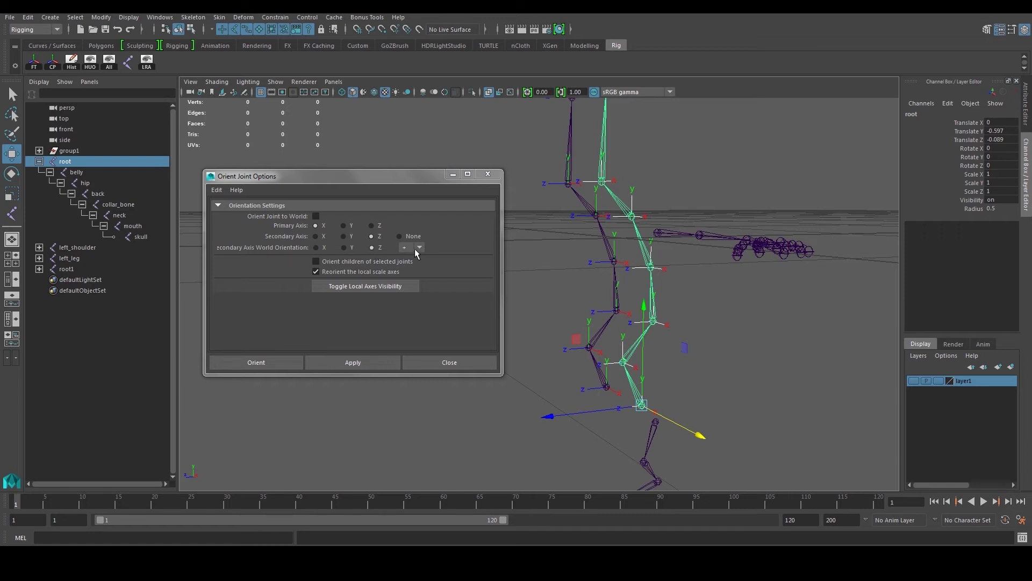
scroll(436, 449, down, 2)
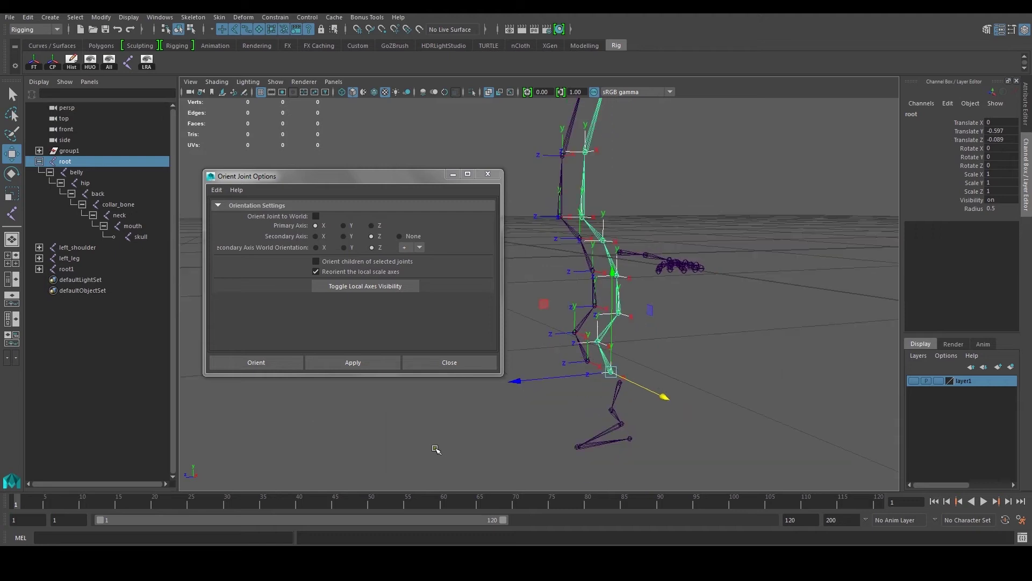
alt+drag(188, 480, 145, 486)
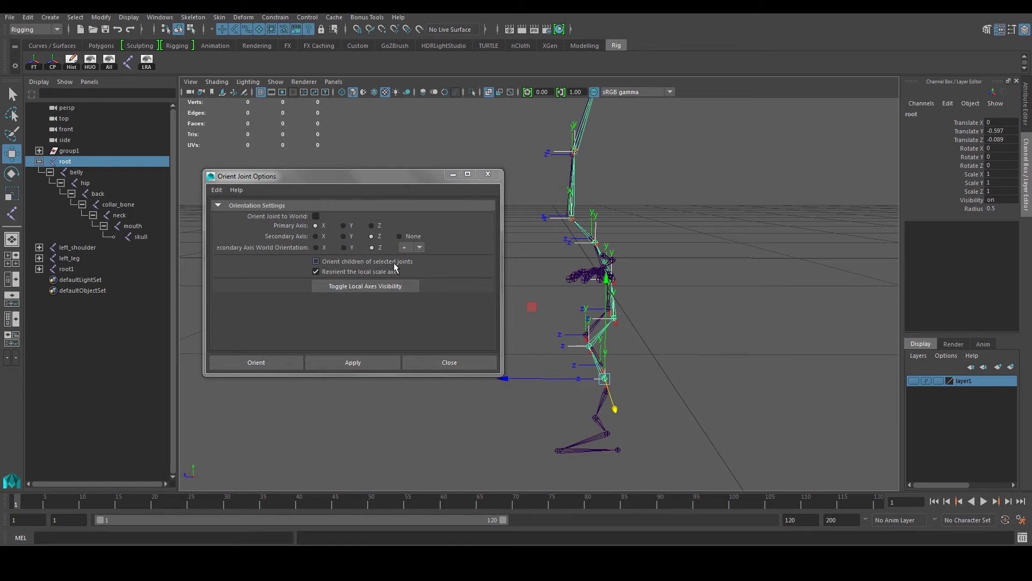
alt+drag(568, 346, 652, 350)
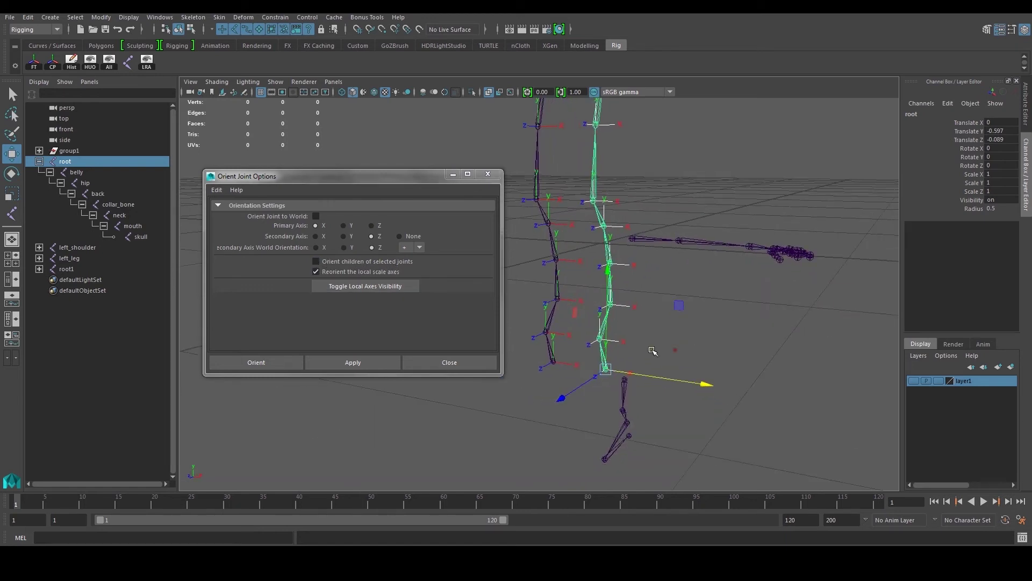
alt+middle_drag(652, 351, 627, 323)
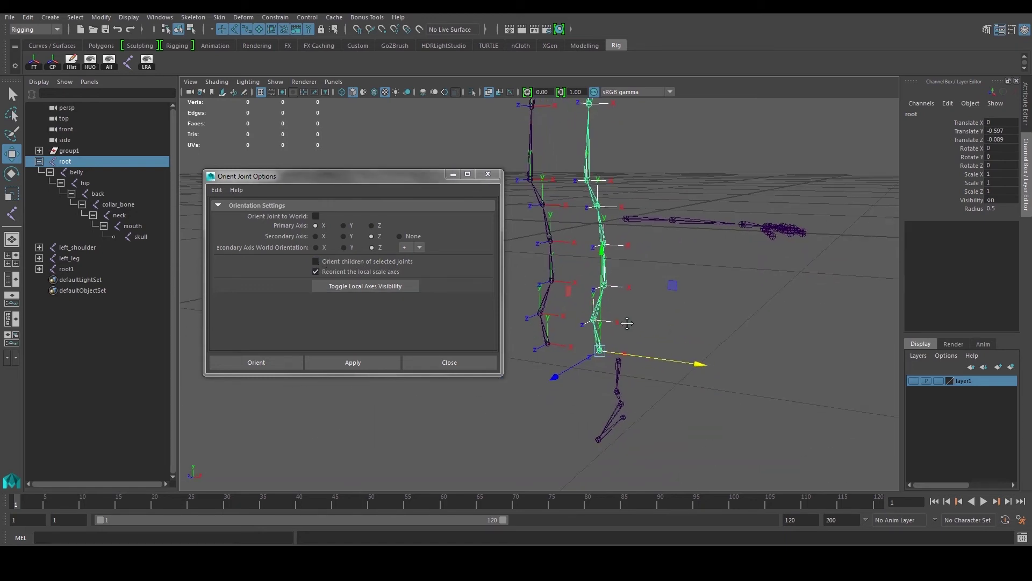
Orient the original root and belly joints with primary axis X, secondary axis Z and secondary axis world orientation Z+
click(321, 364)
alt+drag(610, 367, 602, 392)
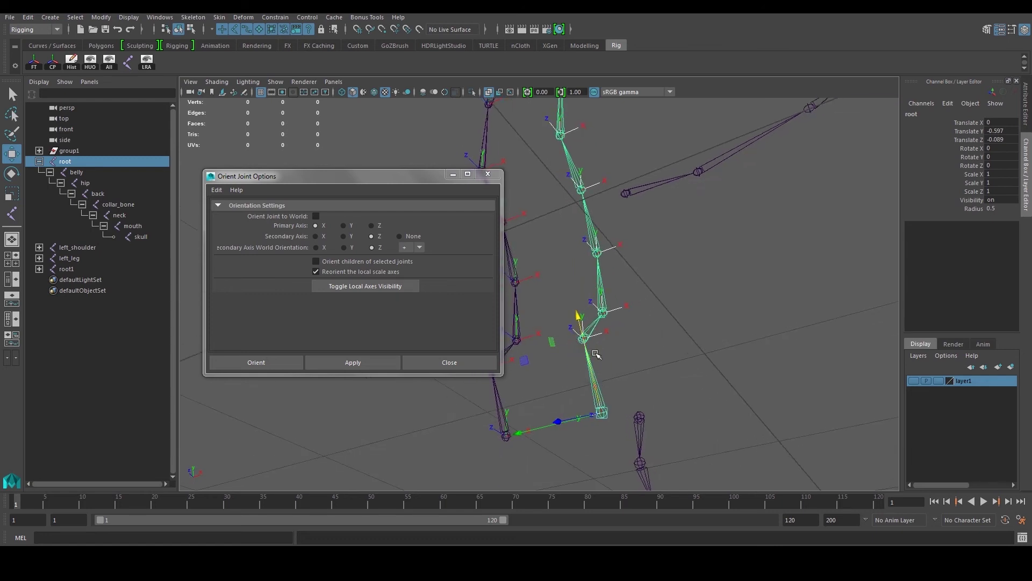
click(645, 347)
click(588, 337)
alt+drag(589, 337, 611, 401)
key(g)
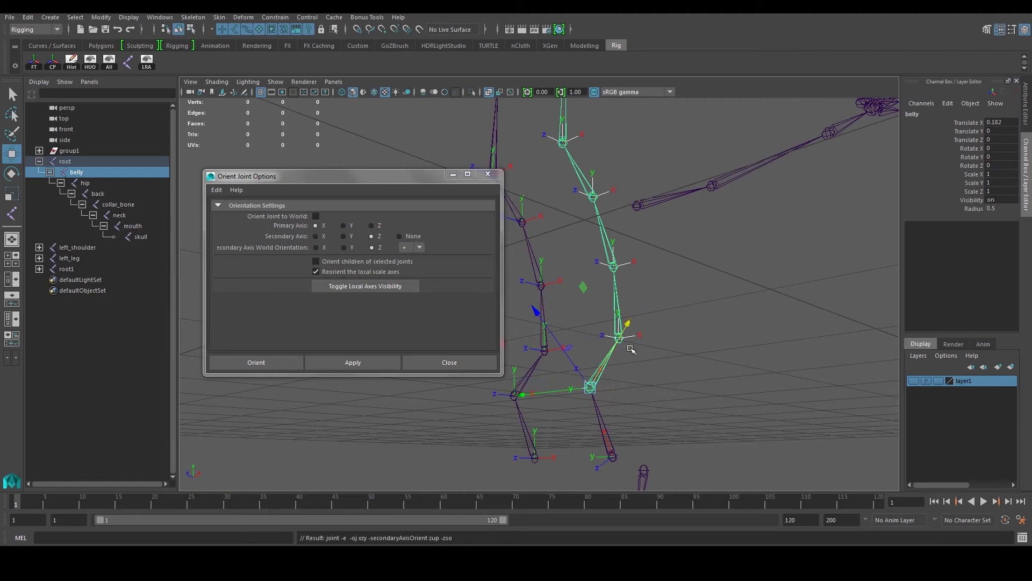
Apply the same joint orientation to the hip and back joints of the original spine
alt+drag(632, 381, 598, 384)
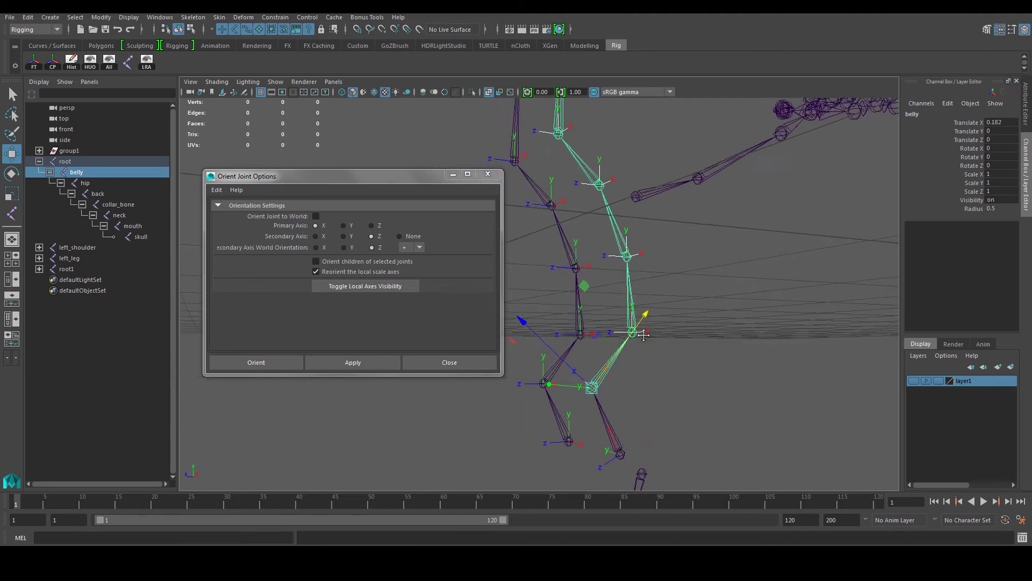
alt+drag(645, 337, 625, 398)
click(625, 398)
click(603, 399)
key(g)
click(655, 349)
click(596, 323)
key(g)
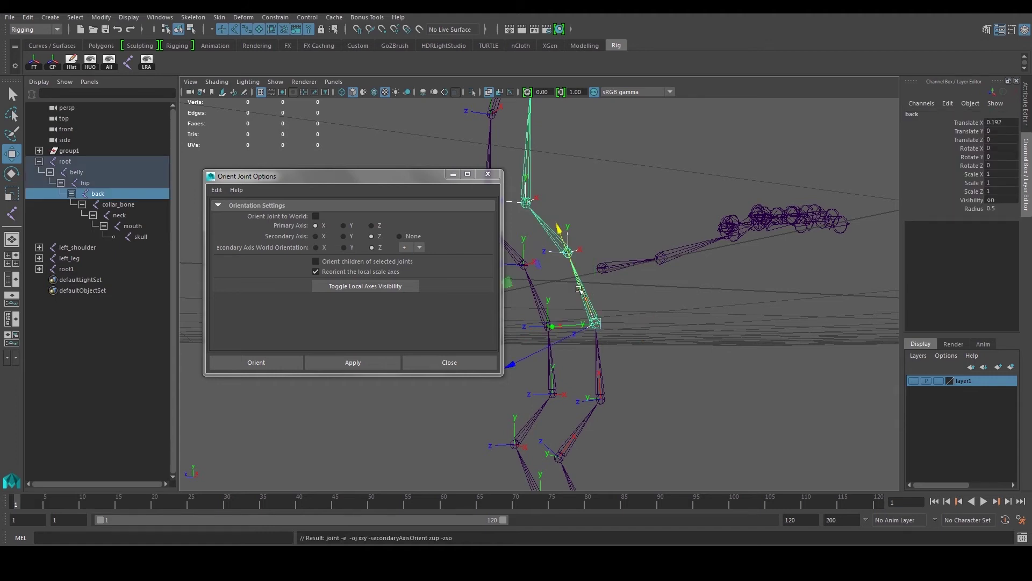
Orient the original spine's collar_bone, neck and mouth joints one by one with the same orientation settings
click(569, 251)
key(g)
alt+middle_drag(578, 230, 644, 344)
click(649, 305)
click(594, 324)
key(g)
click(626, 237)
click(596, 206)
key(g)
Select the original chain's skull end joint and apply the Orient Joint settings to it
alt+middle_drag(665, 215, 639, 419)
click(618, 232)
scroll(640, 281, down, 2)
alt+drag(641, 281, 716, 298)
key(g)
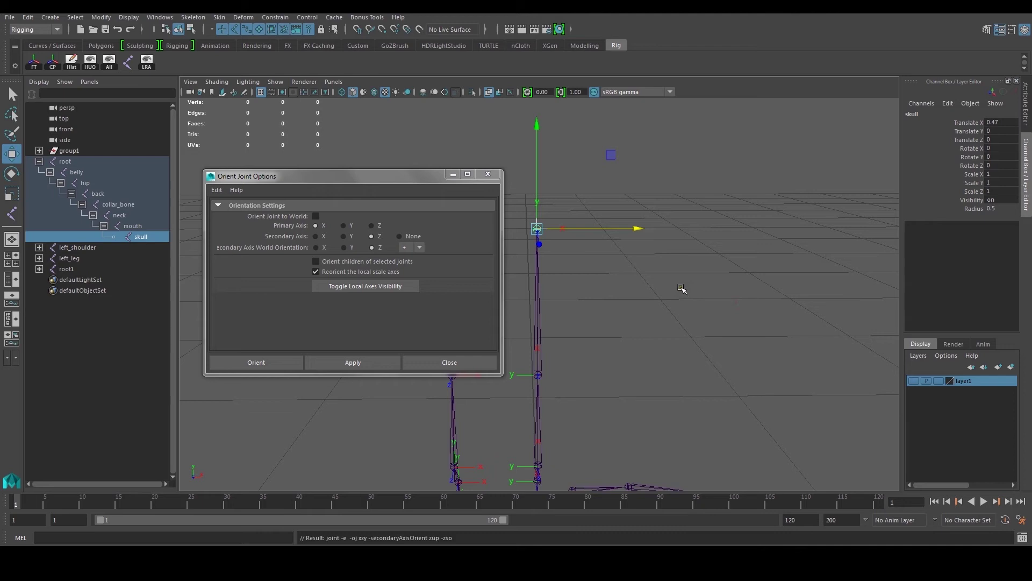
click(323, 359)
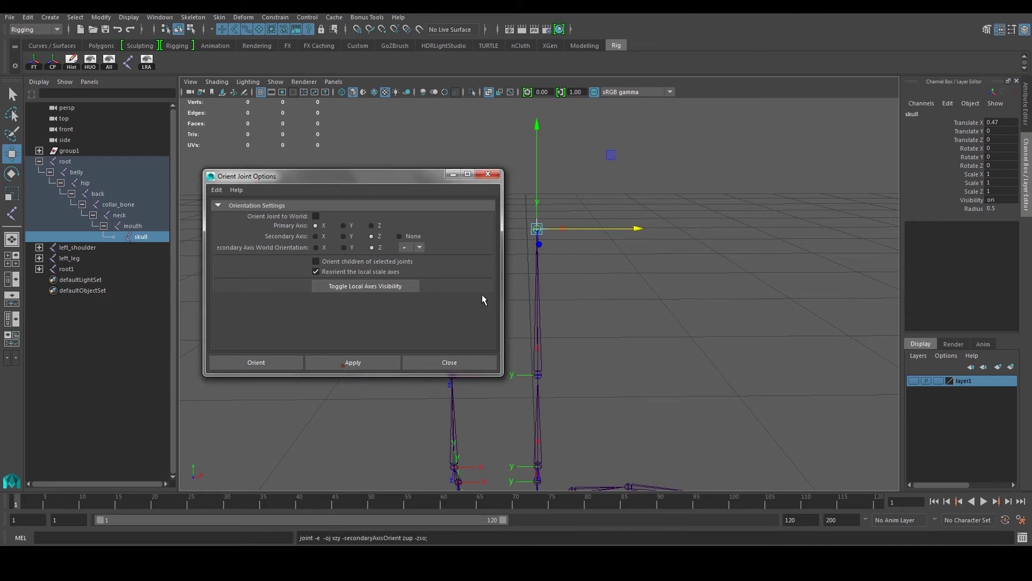
Show the skull joint's attributes and set its Joint Orient X and Z values to 0
alt+middle_drag(602, 286, 617, 314)
key(ctrl+a)
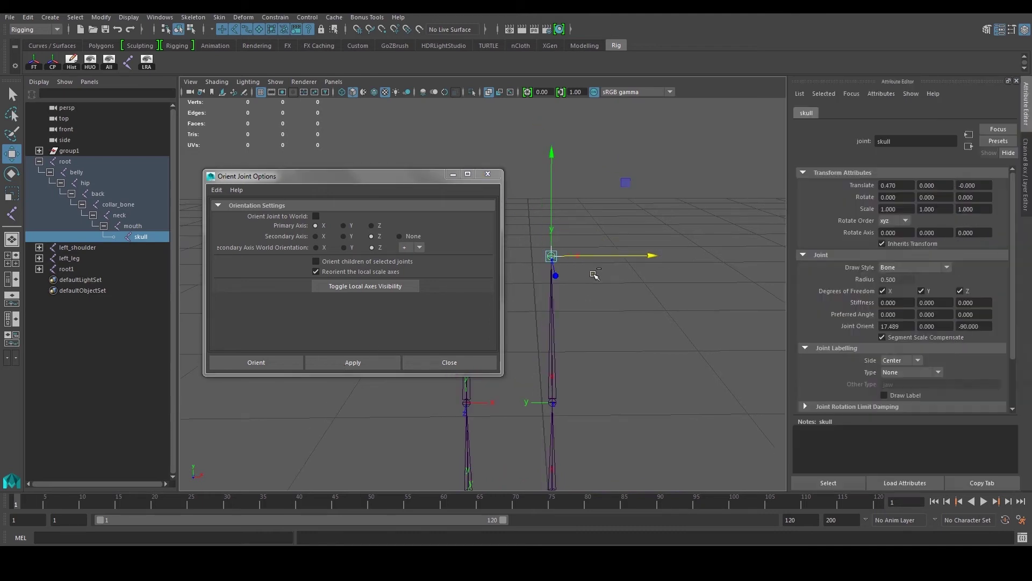
alt+middle_drag(588, 294, 690, 323)
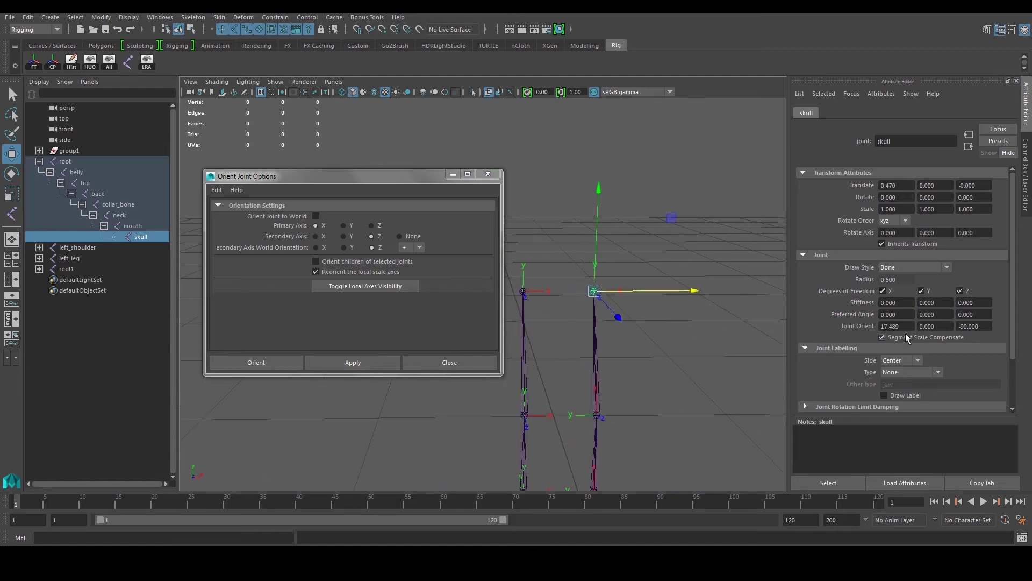
double_click(903, 326)
text(0)
double_click(973, 326)
text(0)
key(Return)
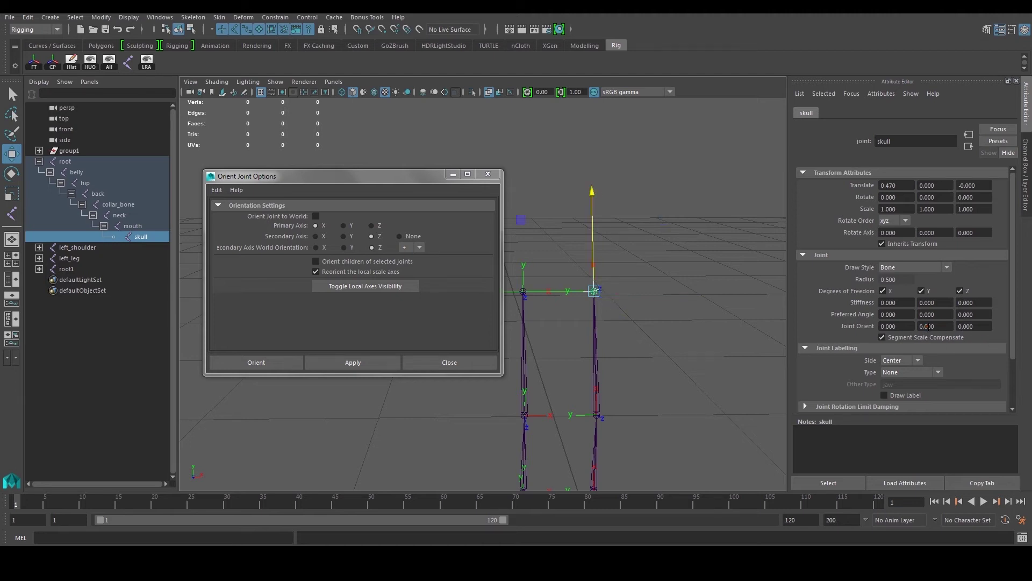
Minimize the Orient Joint options and compare both spine chains' axis directions from the side and front
click(650, 283)
alt+drag(689, 303, 620, 325)
alt+middle_drag(619, 325, 652, 262)
scroll(652, 261, down, 3)
alt+drag(654, 264, 597, 297)
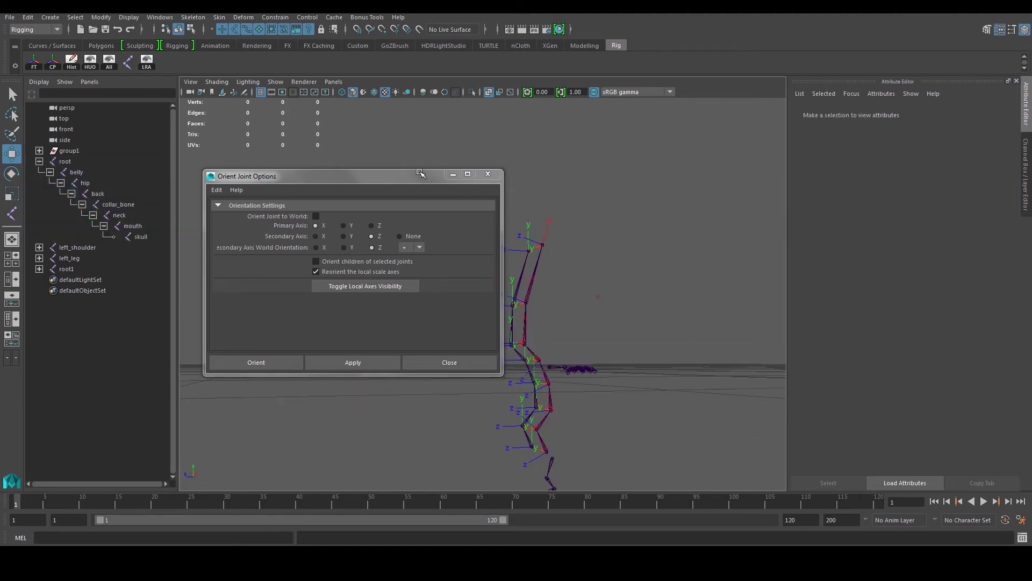
click(452, 174)
alt+drag(427, 223, 520, 309)
scroll(502, 288, up, 5)
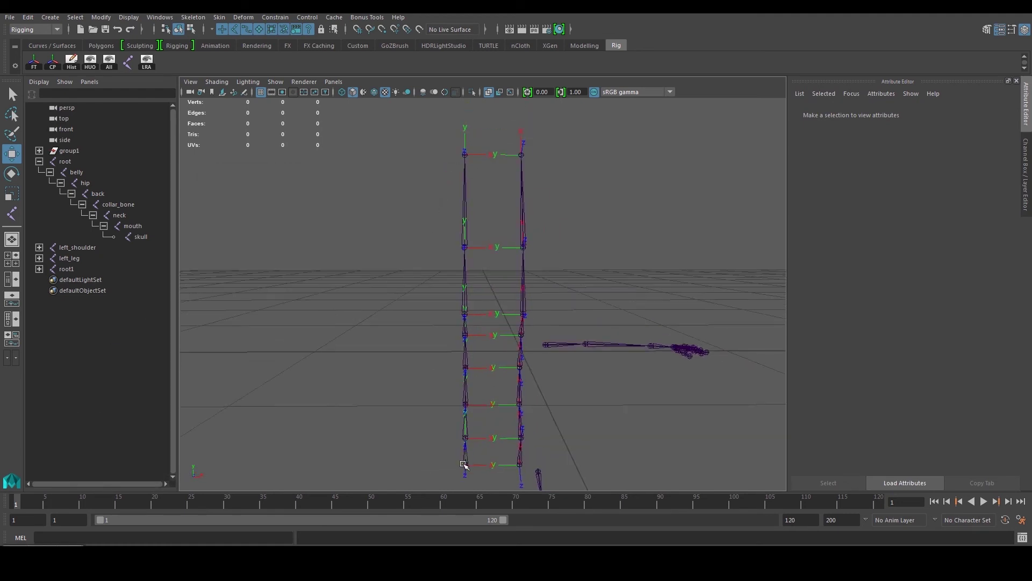
Move the duplicate root1 chain along X to about -0.407 and expand its hierarchy down to skull
click(465, 465)
drag(565, 464, 554, 475)
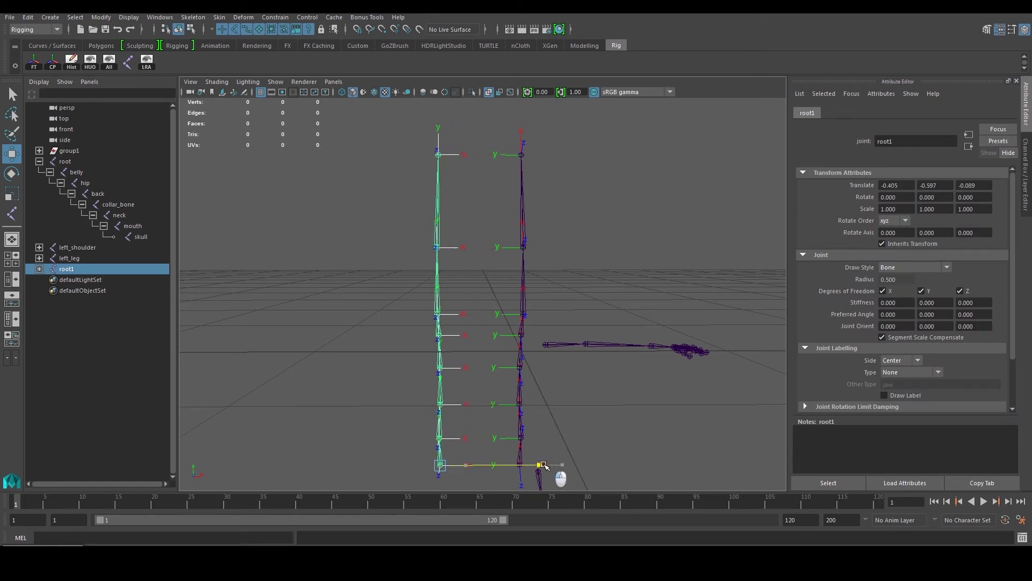
click(38, 269)
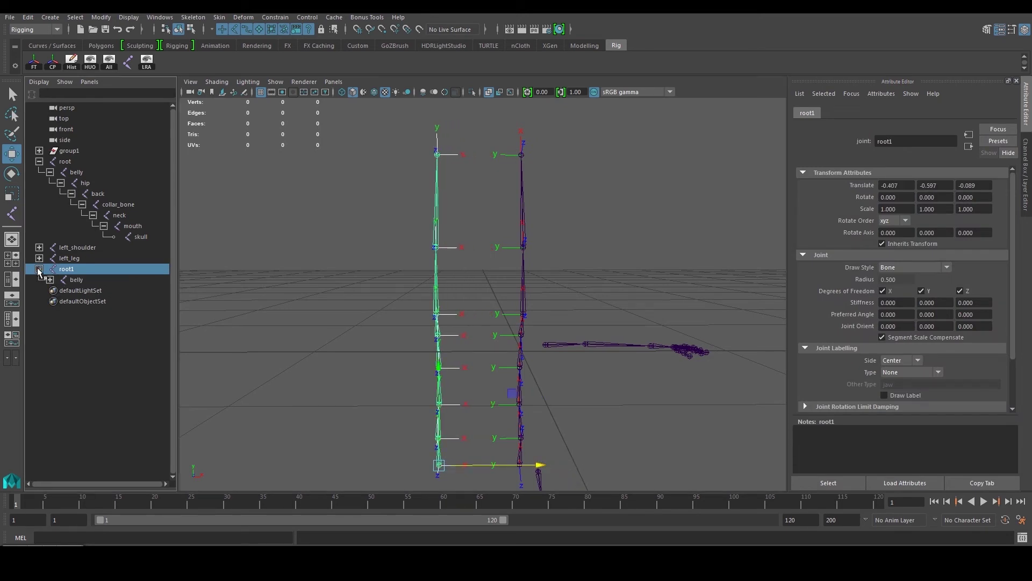
click(50, 280)
click(59, 290)
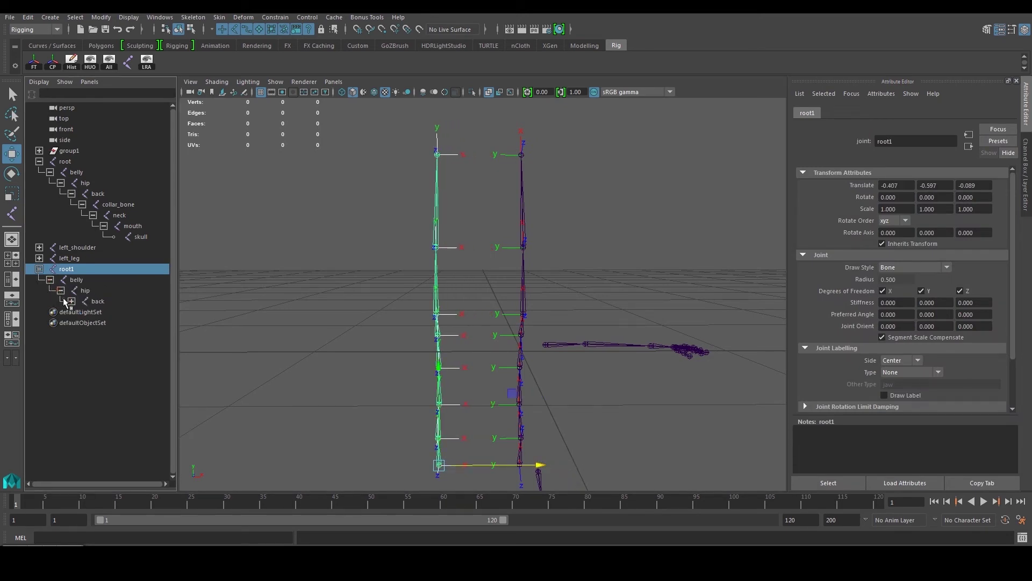
click(71, 301)
click(82, 312)
click(93, 323)
click(103, 333)
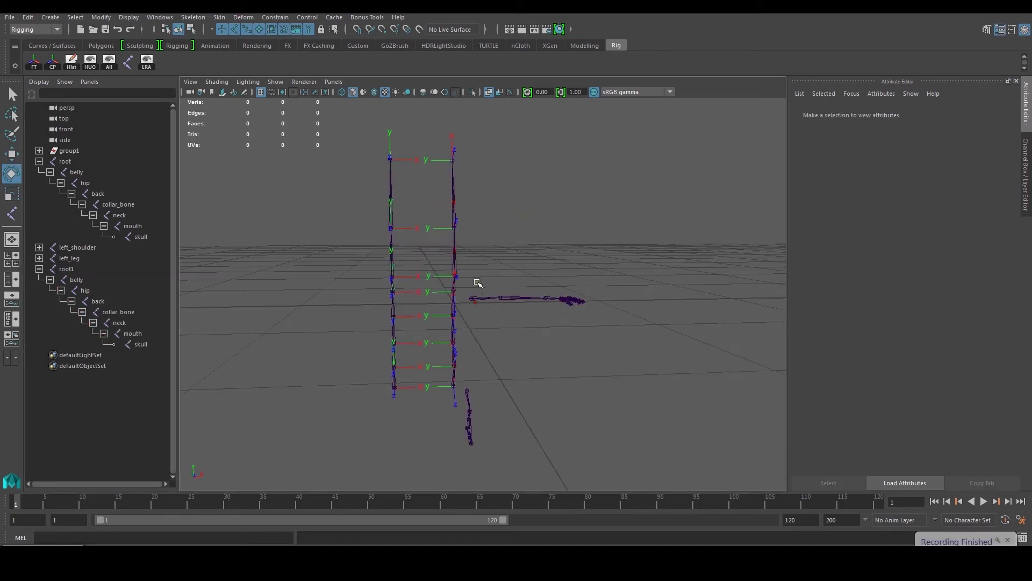
Select every joint of the original spine from skull up the hierarchy to root, for rotating them together
alt+middle_drag(479, 284, 463, 327)
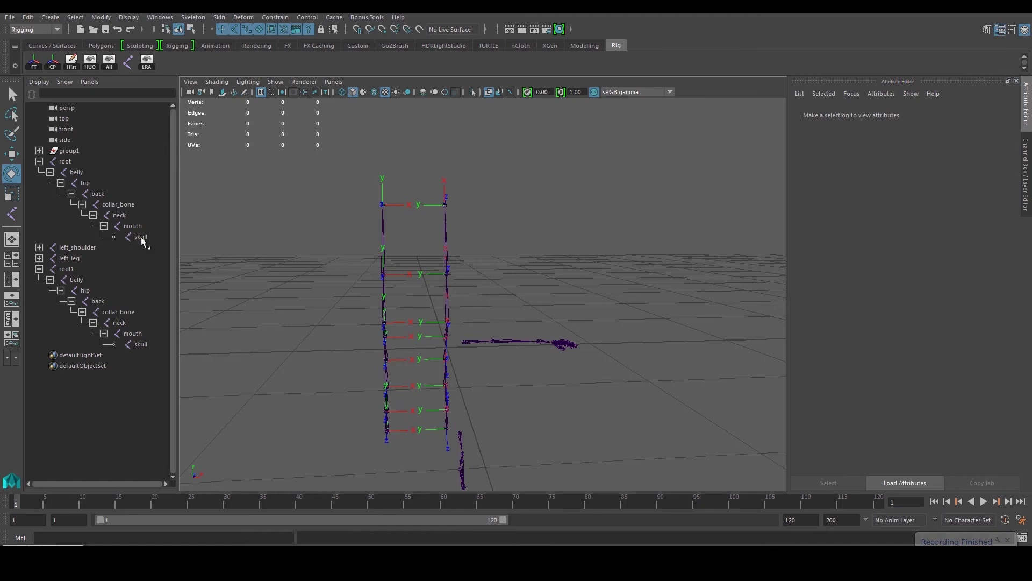
click(141, 237)
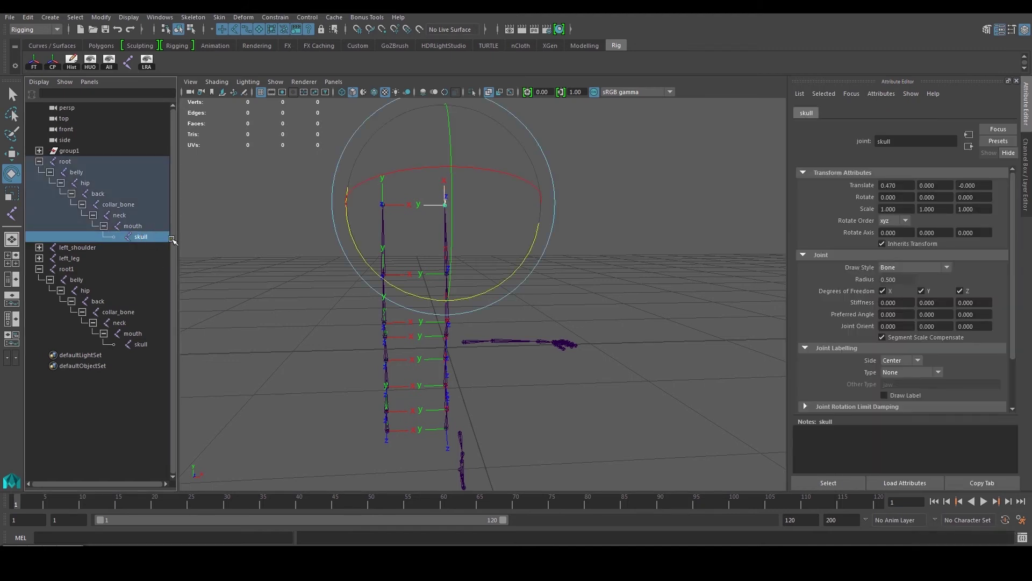
alt+drag(430, 210, 467, 199)
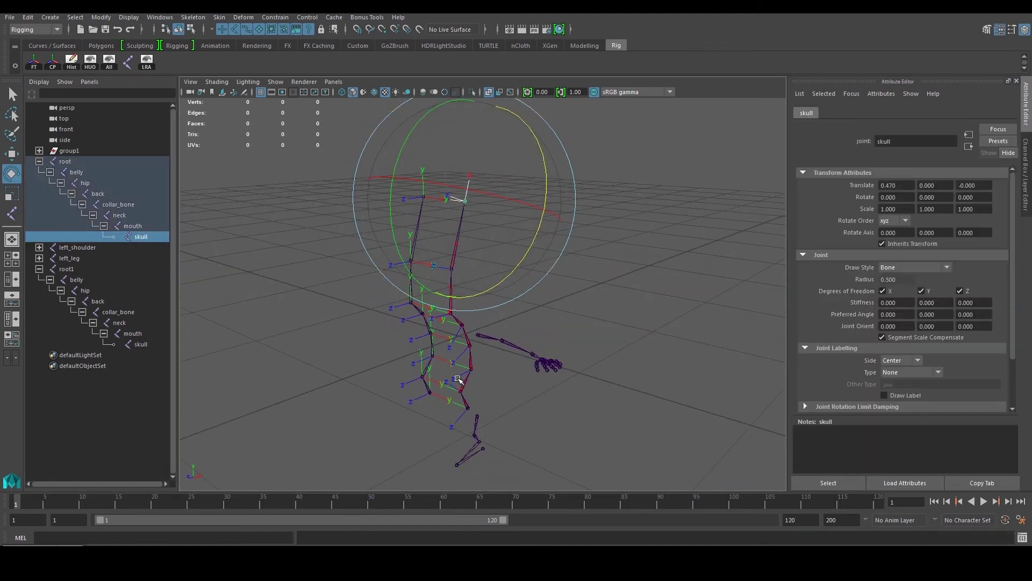
click(140, 225)
click(120, 215)
click(115, 204)
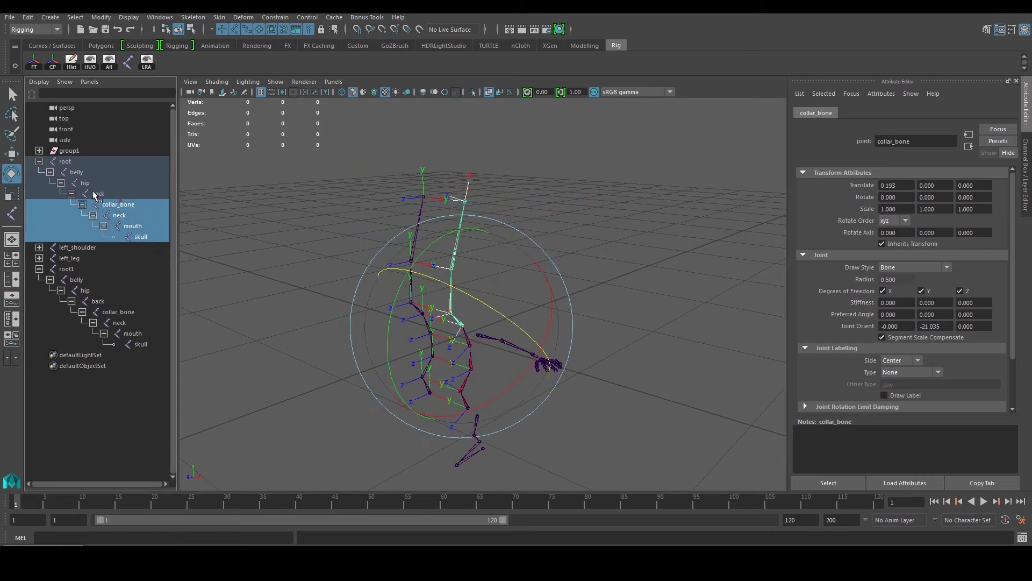
click(99, 194)
click(86, 183)
click(75, 170)
click(65, 161)
alt+drag(408, 253, 476, 260)
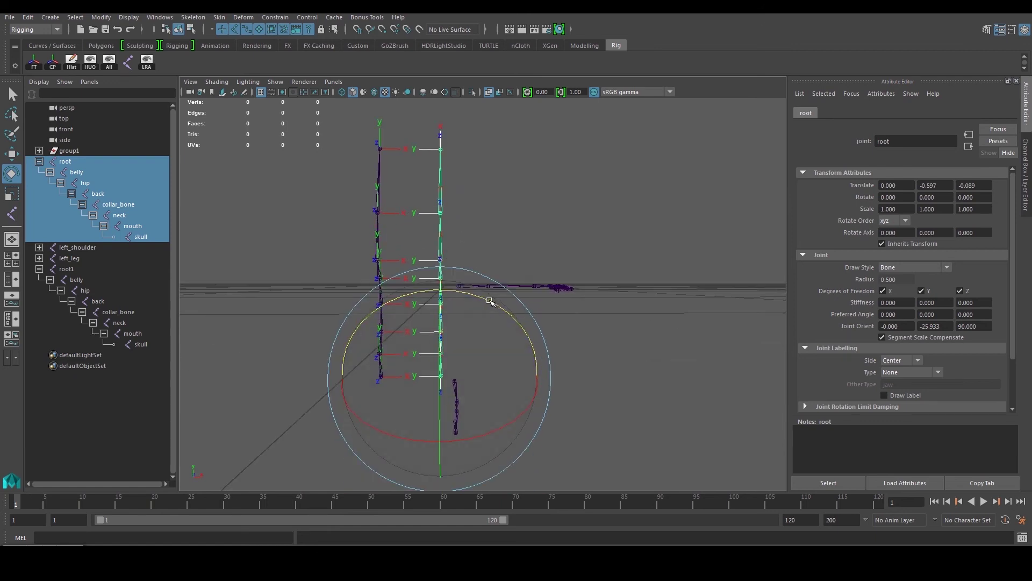
Rotate the selected original spine joints together about Z and set root's Rotate Z to -22
drag(489, 300, 513, 321)
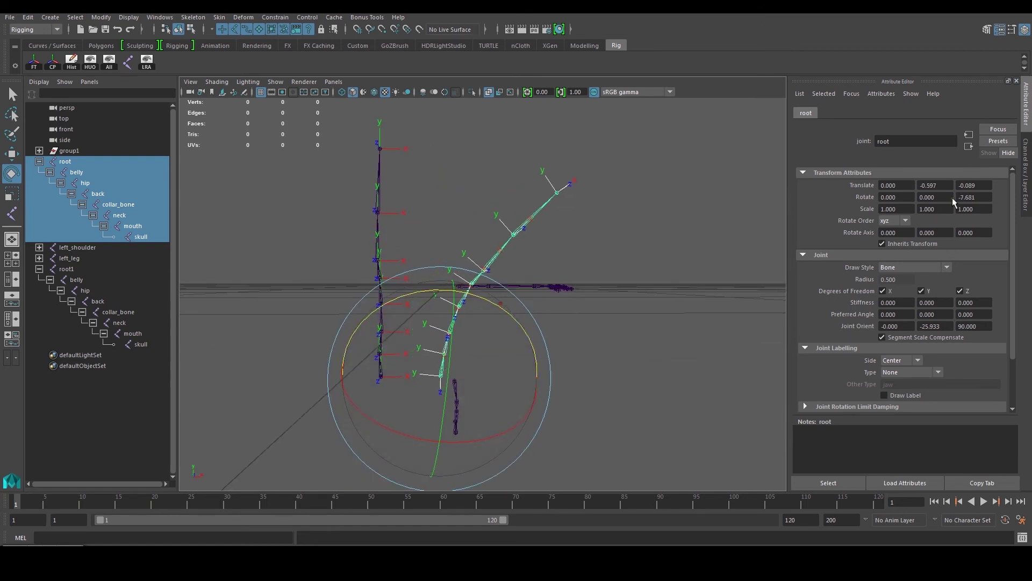
click(983, 197)
alt+drag(622, 328, 597, 326)
mouse_move(512, 315)
mouse_down()
mouse_move(531, 327)
mouse_move(524, 320)
mouse_up()
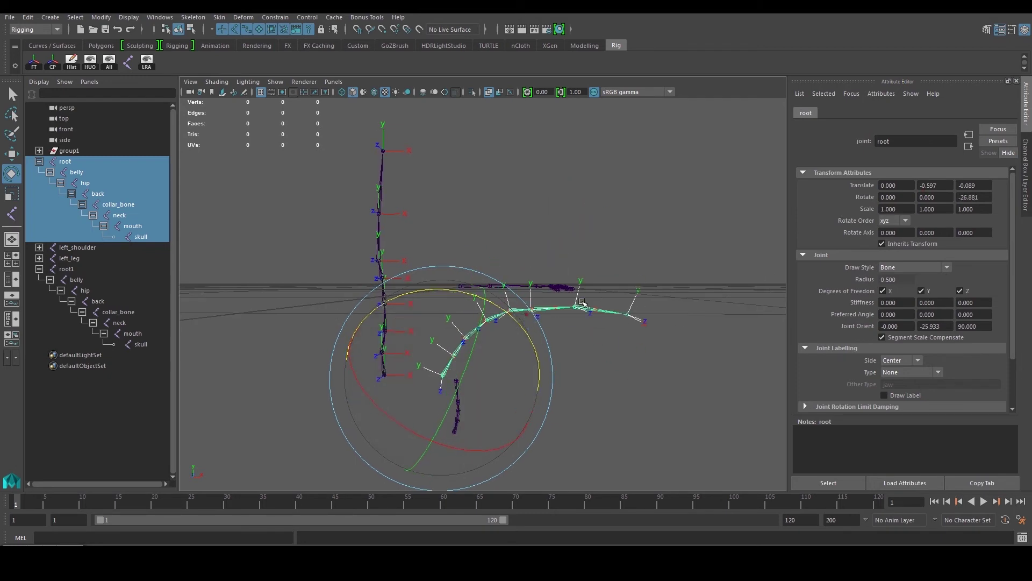
click(985, 197)
text(-22)
key(Return)
Select the duplicate's joints from skull to root1, rotate them together about Z, and set root1's Rotate Z to -22
alt+drag(680, 290, 425, 314)
click(652, 262)
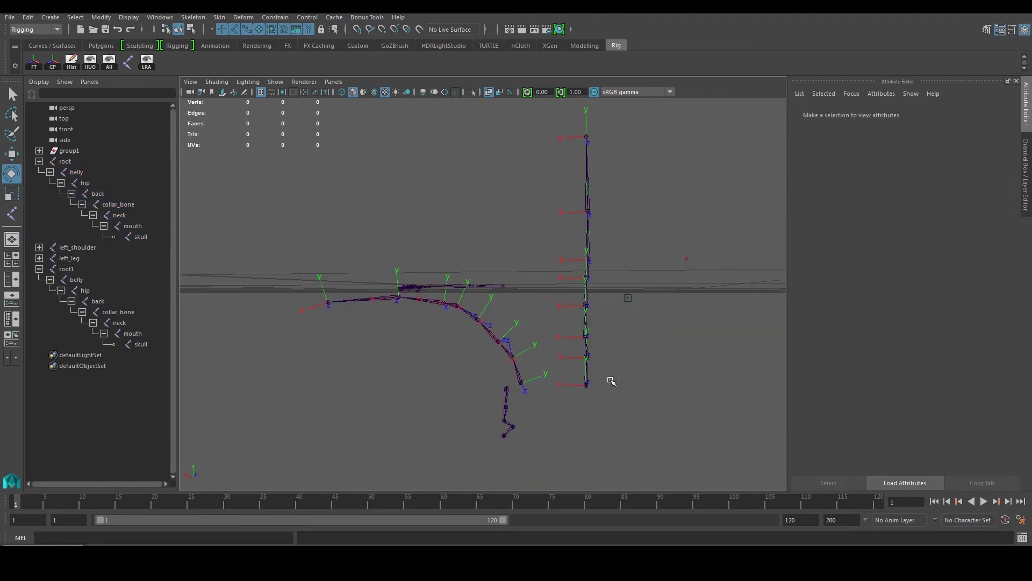
drag(133, 343, 67, 269)
drag(641, 304, 640, 307)
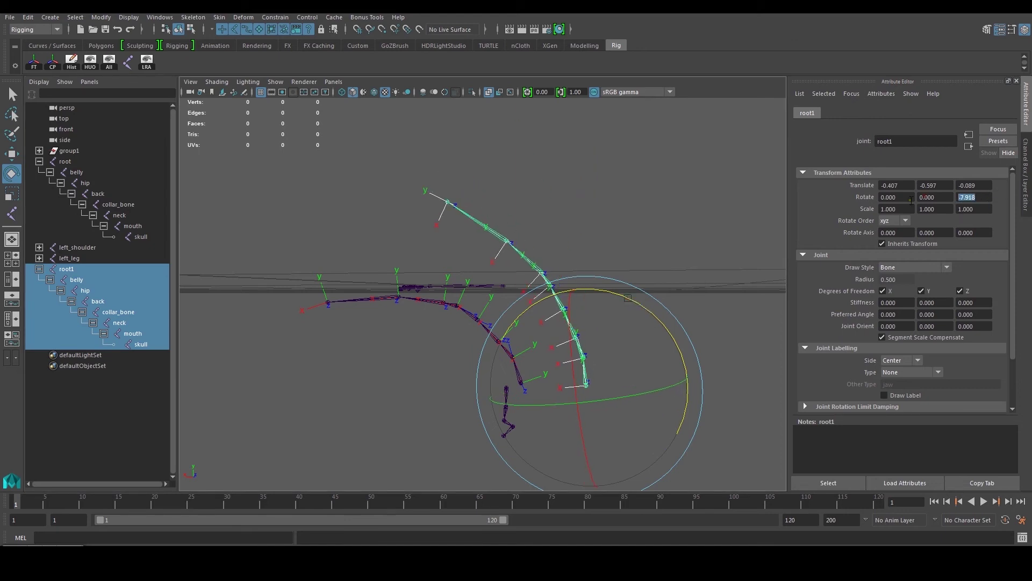
key(Return)
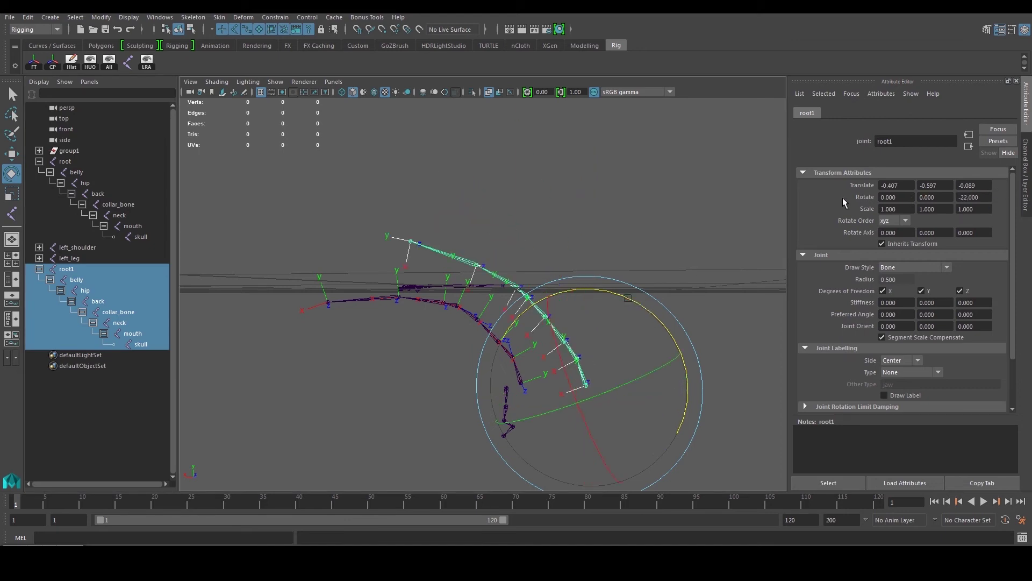
Try to snap all the selected duplicate joints to the original root joint, and undo the move
key(w)
scroll(595, 413, up, 3)
alt+middle_drag(594, 413, 576, 373)
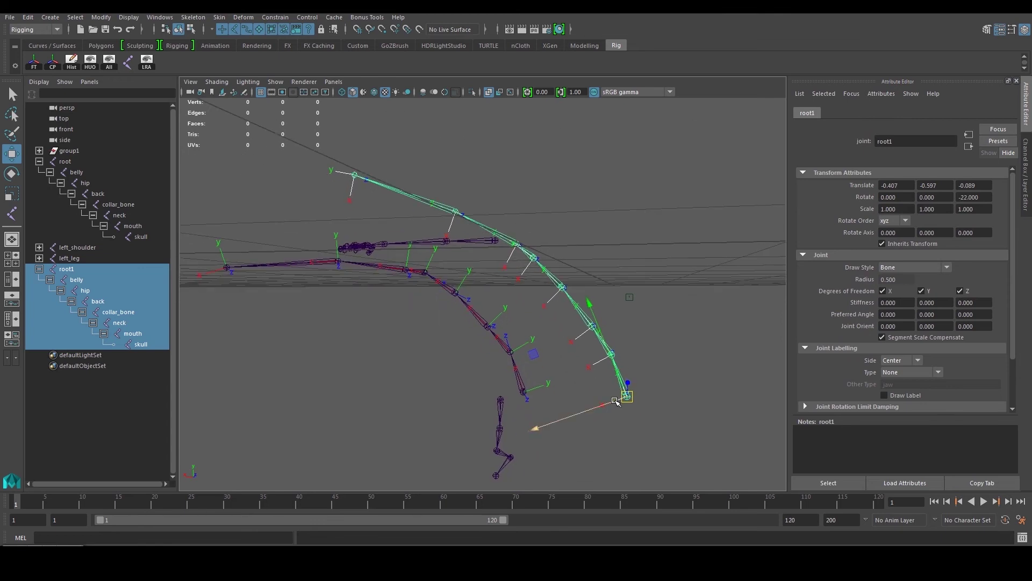
drag(623, 399, 559, 396)
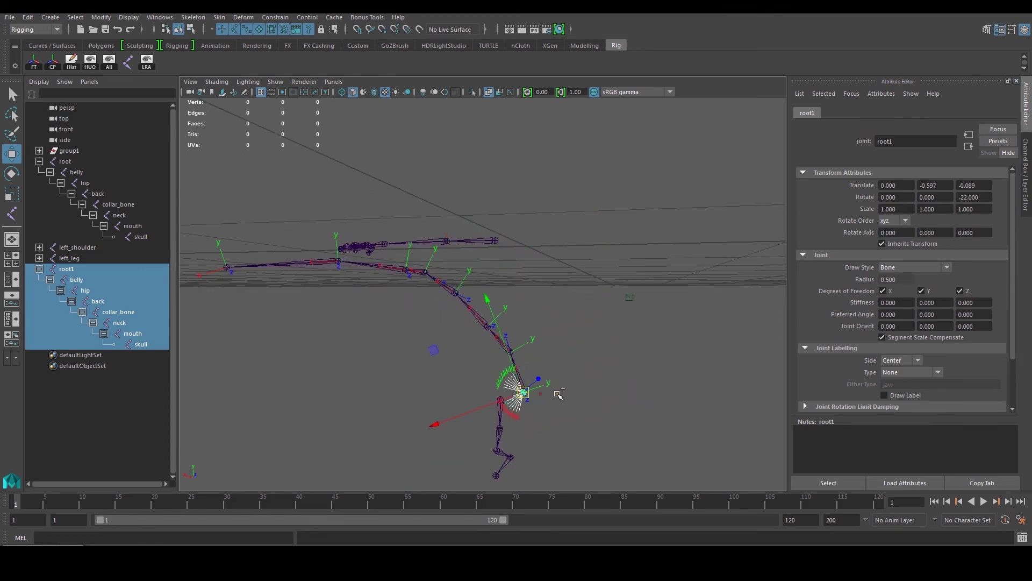
key(ctrl+z)
Select only root1 and snap it onto the original root joint so both spine chains share one base
click(681, 387)
click(632, 398)
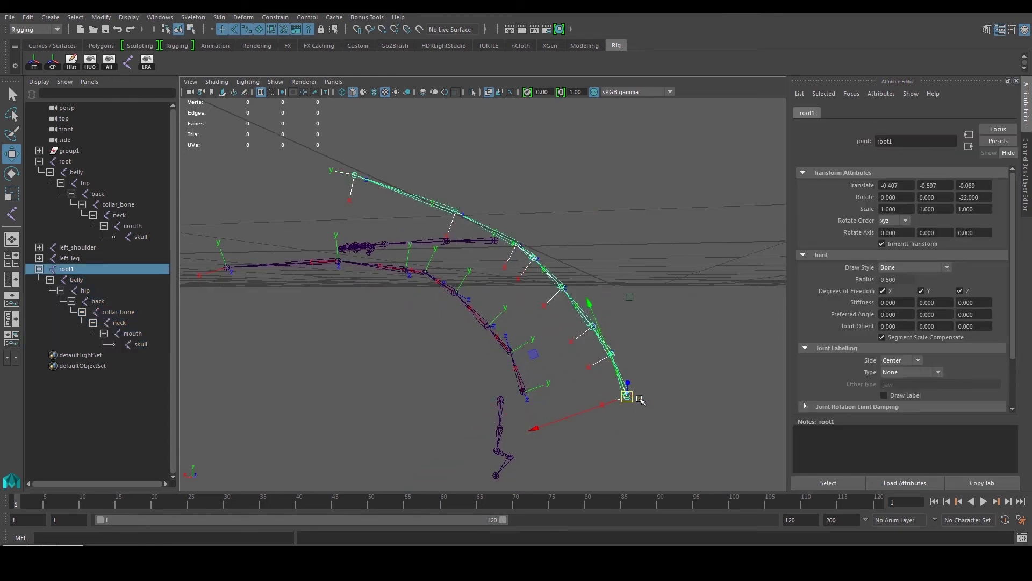
key(v)
drag(625, 397, 530, 394)
click(639, 347)
mouse_move(638, 348)
alt+mouse_down()
mouse_move(547, 397)
mouse_move(676, 398)
mouse_move(643, 358)
alt+mouse_up()
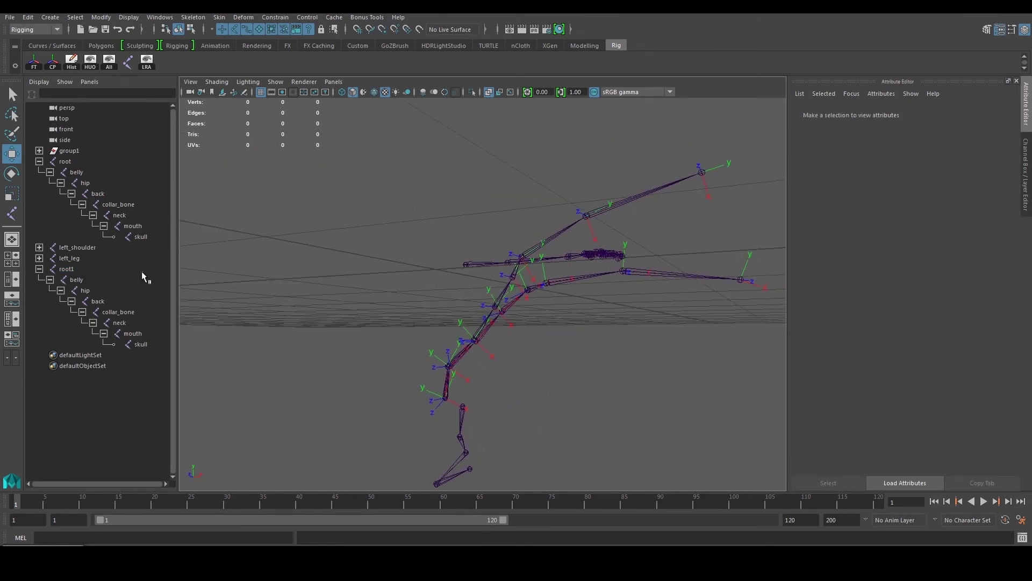
Compare the bends of the overlapping original and duplicate spines, checking root, root1 and skull rotation and orientation values
click(67, 269)
alt+drag(293, 306, 472, 342)
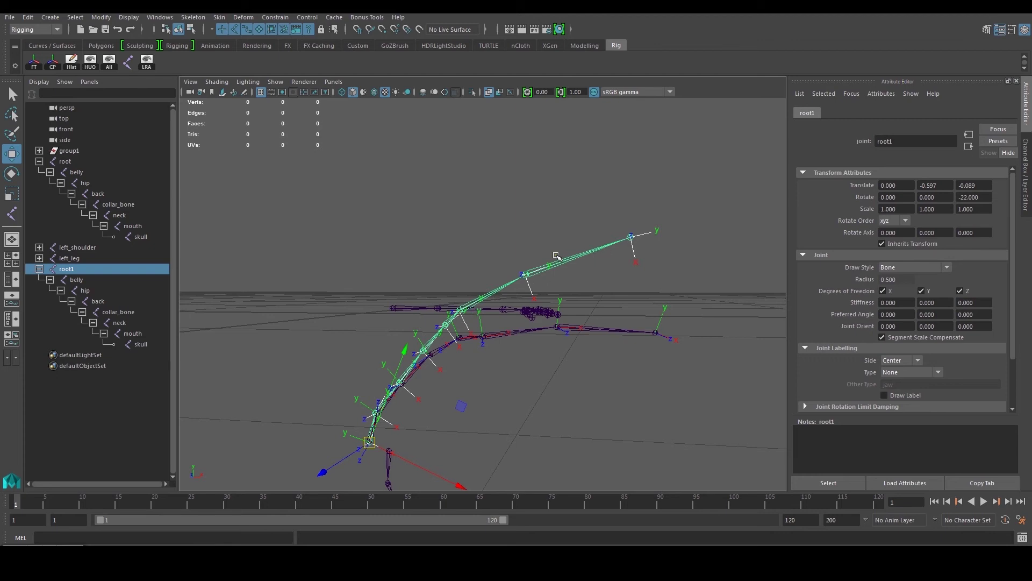
click(138, 237)
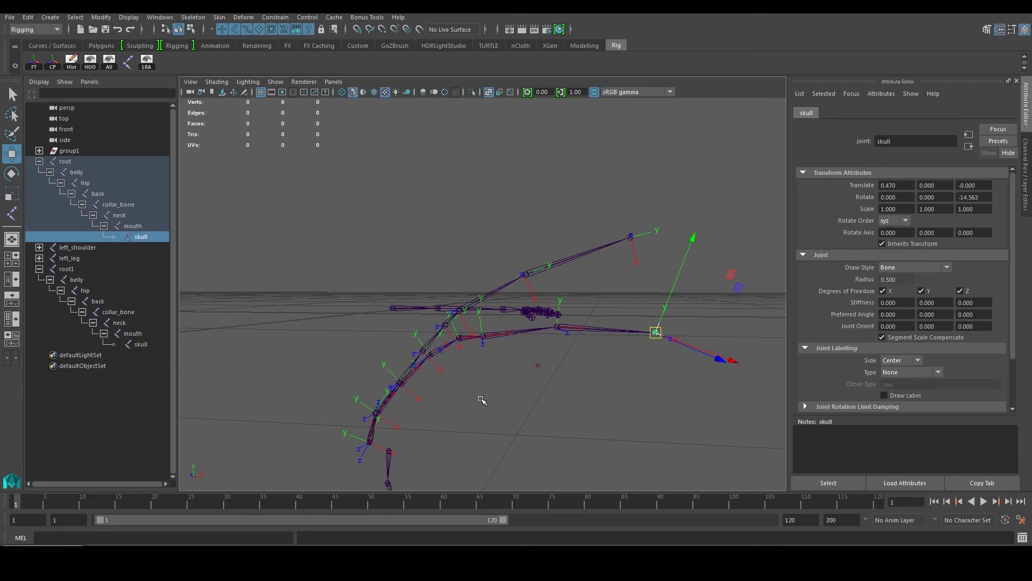
alt+drag(493, 396, 524, 386)
click(530, 401)
scroll(528, 398, down, 3)
alt+middle_drag(501, 391, 501, 395)
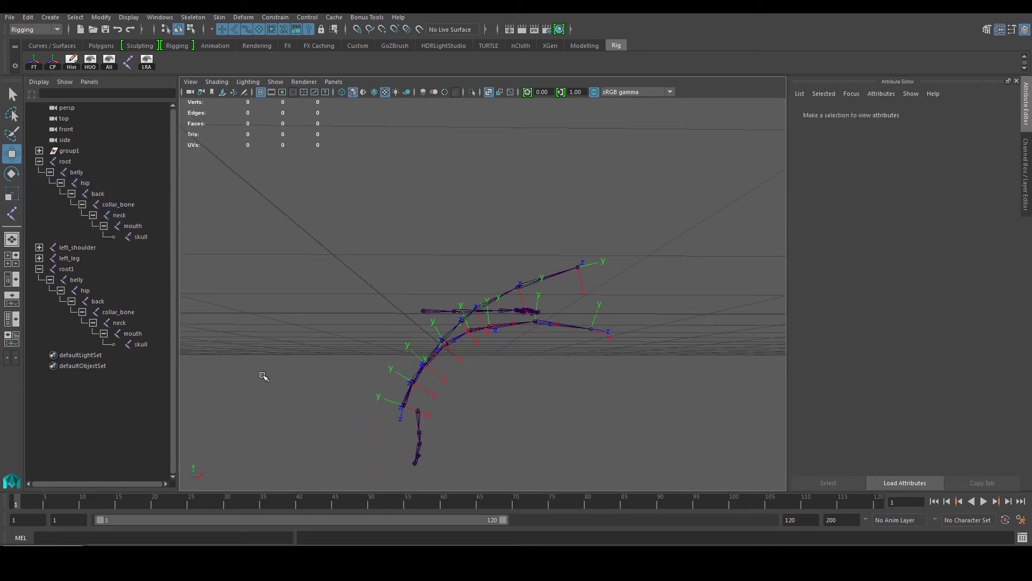
click(94, 272)
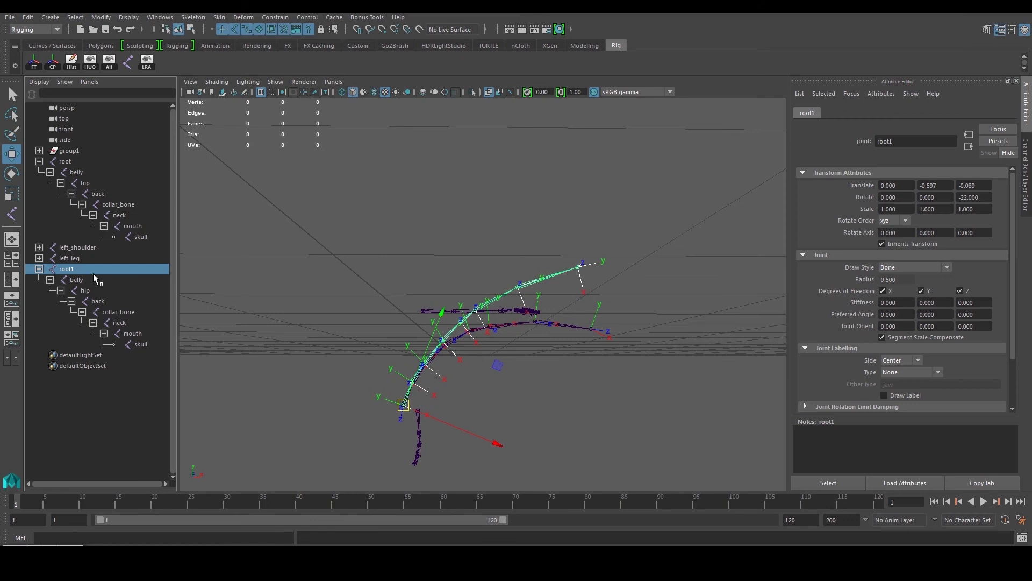
click(80, 162)
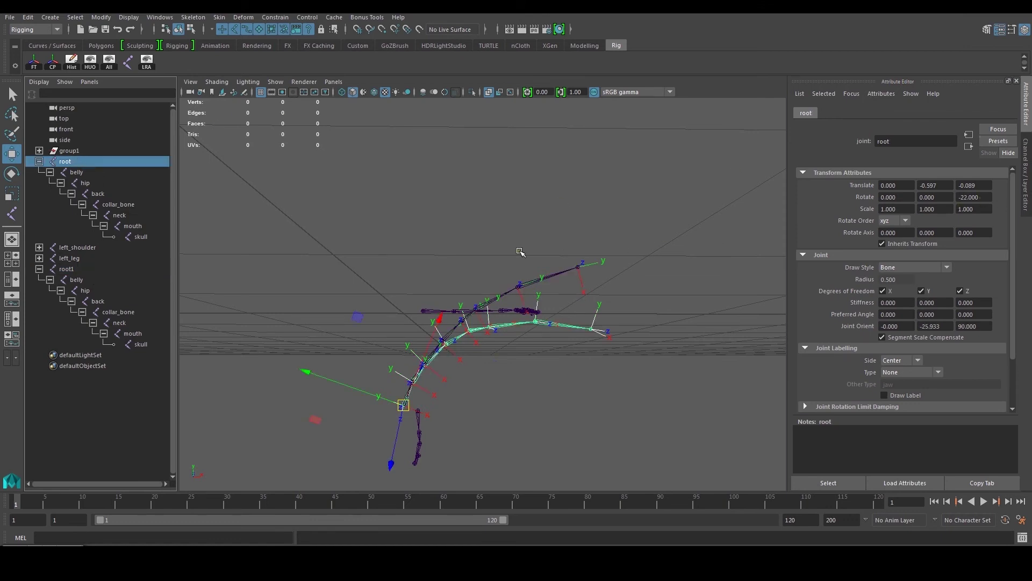
click(72, 269)
click(498, 399)
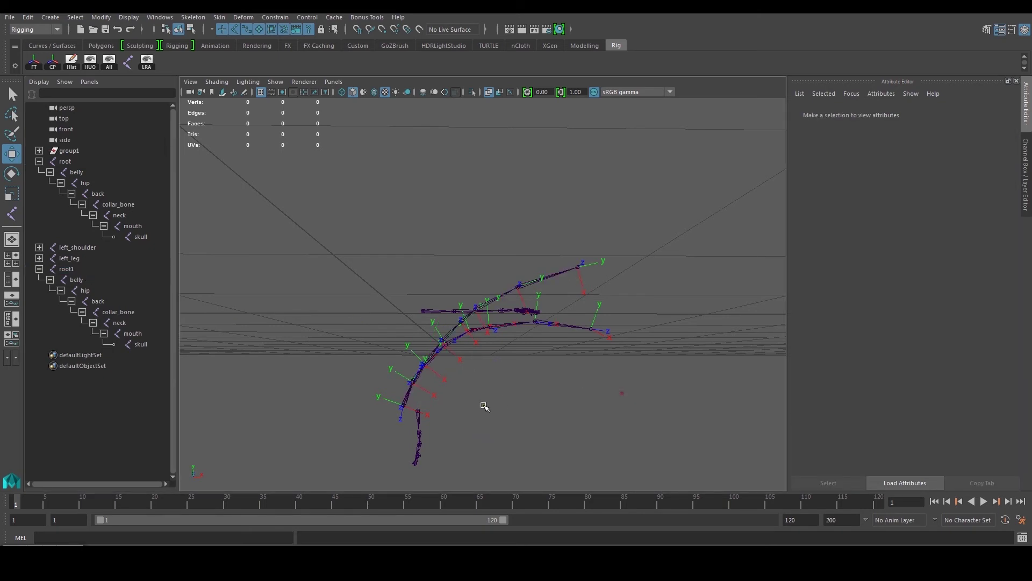
Examine the overlapping original and duplicate spine chains from several angles to compare how their joints bend
alt+right_drag(517, 311, 564, 382)
alt+middle_drag(526, 379, 525, 351)
alt+drag(525, 352, 405, 421)
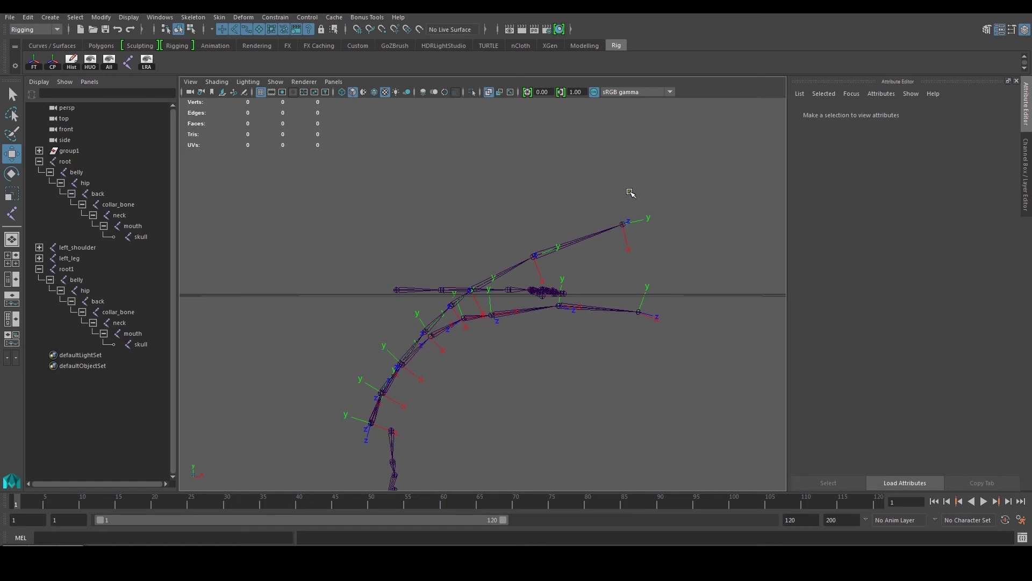
alt+drag(559, 219, 403, 414)
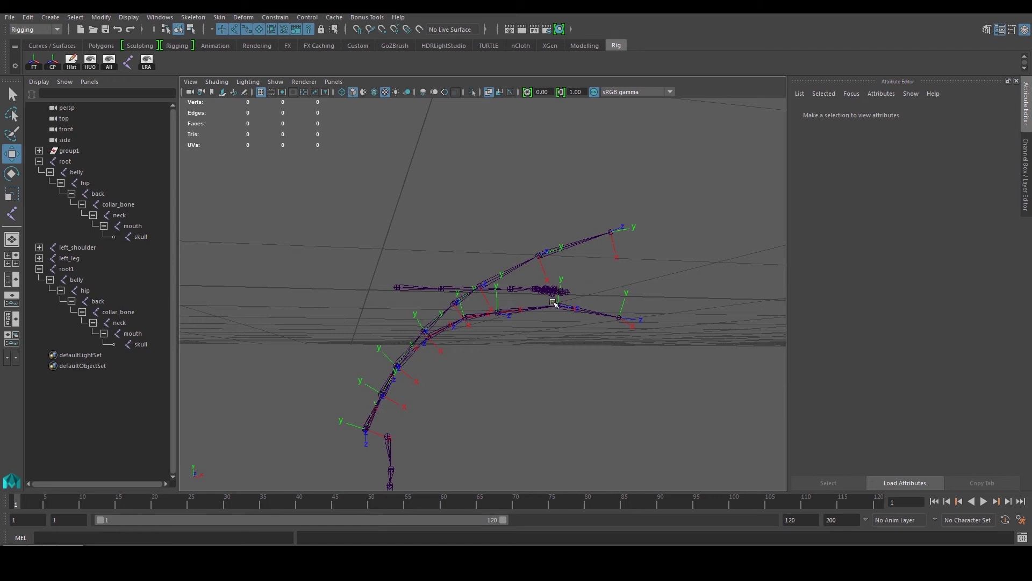
alt+drag(510, 327, 580, 367)
alt+middle_drag(598, 371, 540, 339)
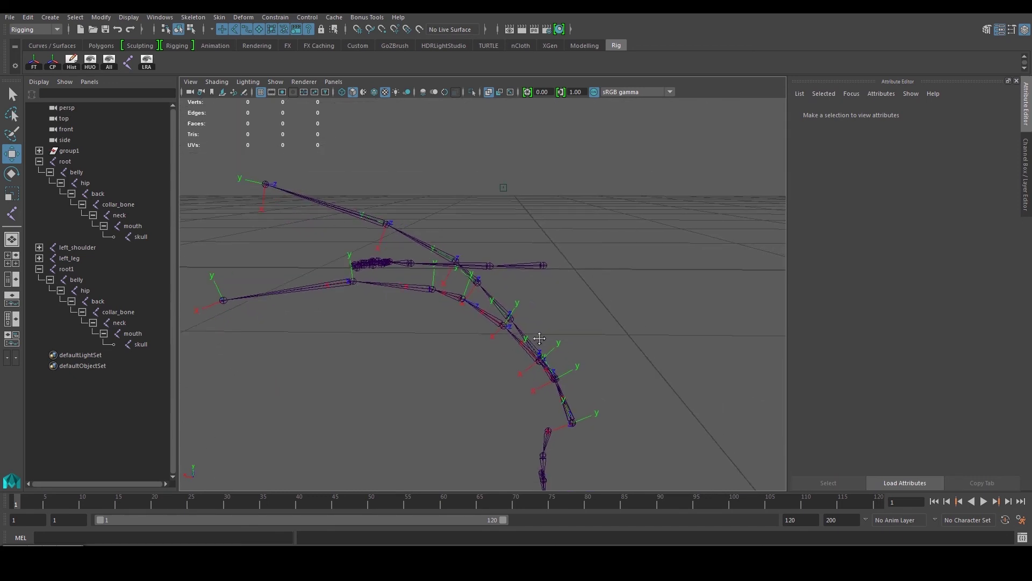
scroll(546, 344, up, 2)
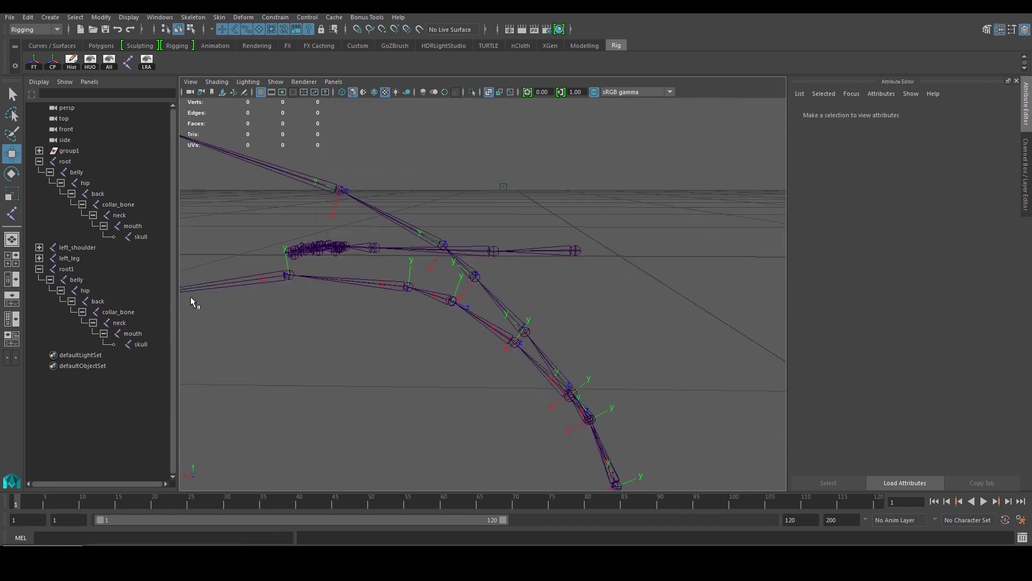
click(66, 162)
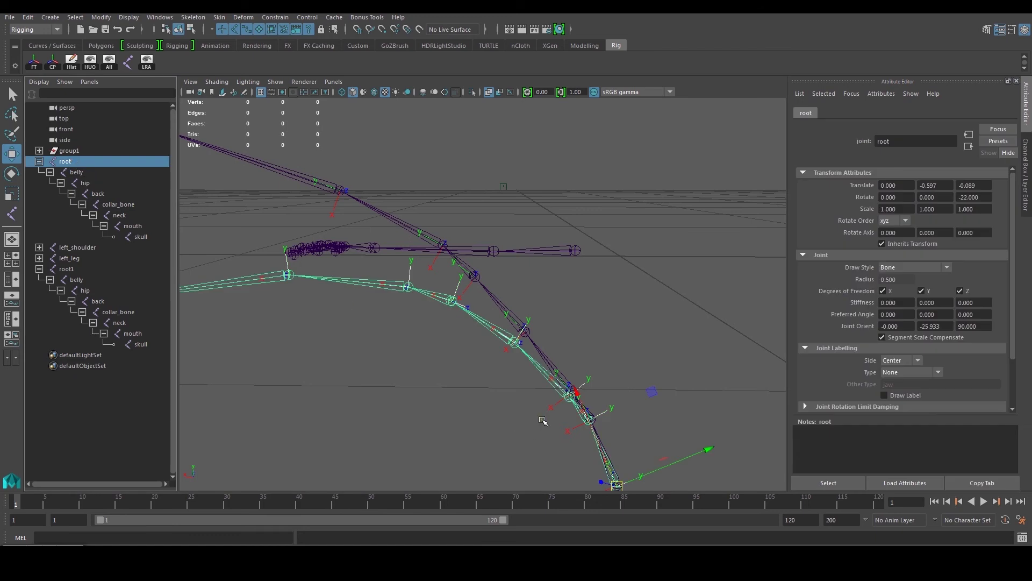
Move the duplicate root1 chain sideways, clear of the original spine, to compare both bends side by side
click(67, 269)
scroll(581, 389, down, 2)
drag(526, 437, 651, 430)
click(649, 457)
alt+drag(609, 334, 624, 297)
alt+drag(644, 261, 434, 279)
alt+drag(380, 313, 468, 351)
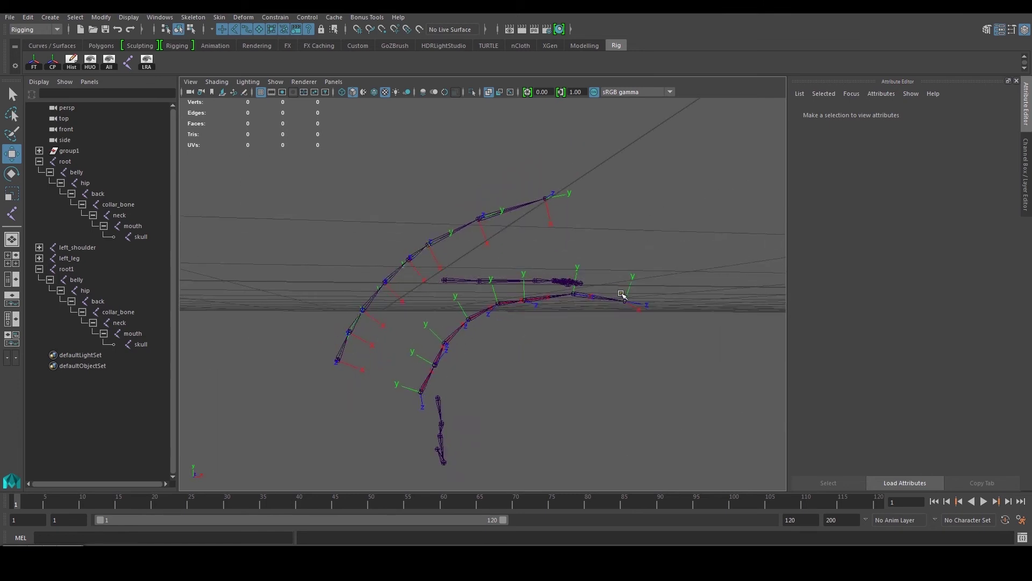
scroll(431, 329, up, 2)
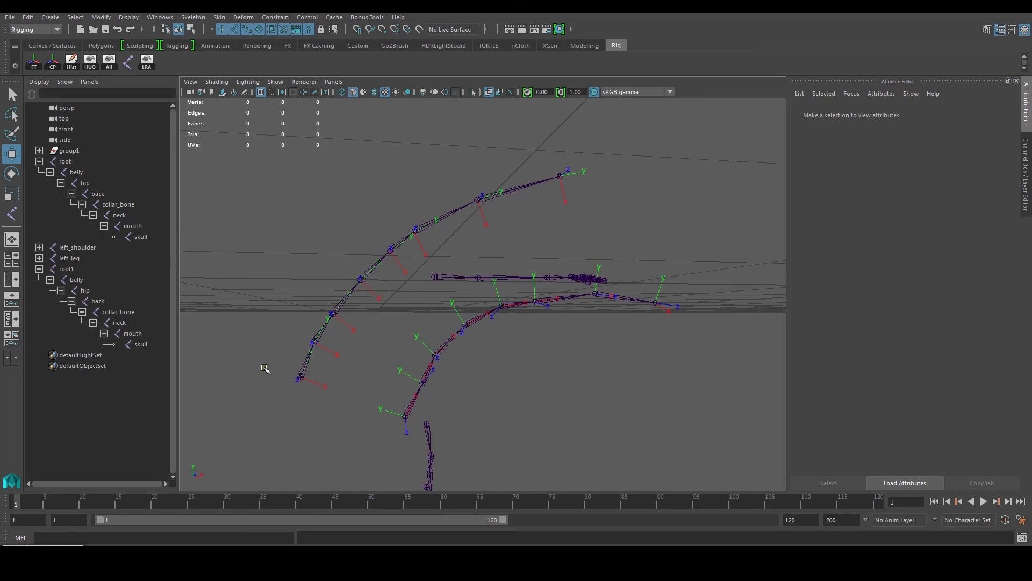
Delete the duplicate root1 spine chain and reset the original root joint's Rotate Z to 0
click(300, 378)
key(Delete)
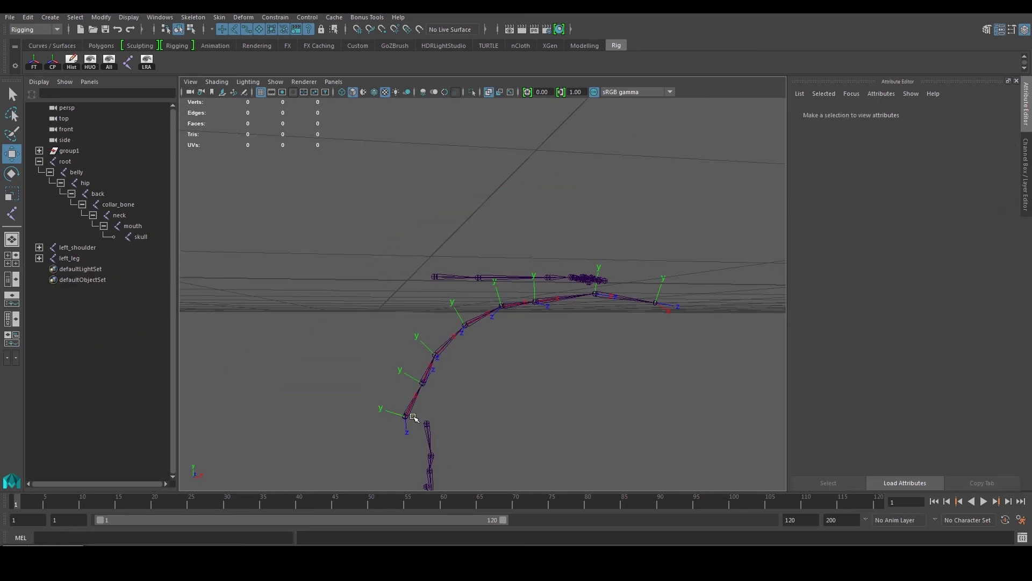
click(405, 415)
drag(992, 200, 903, 197)
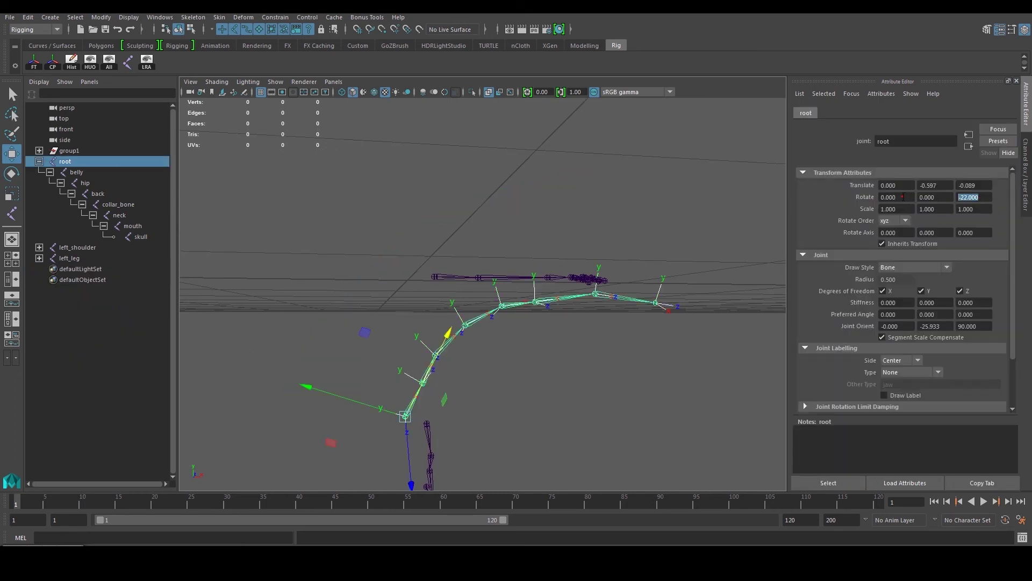
text(0)
key(Return)
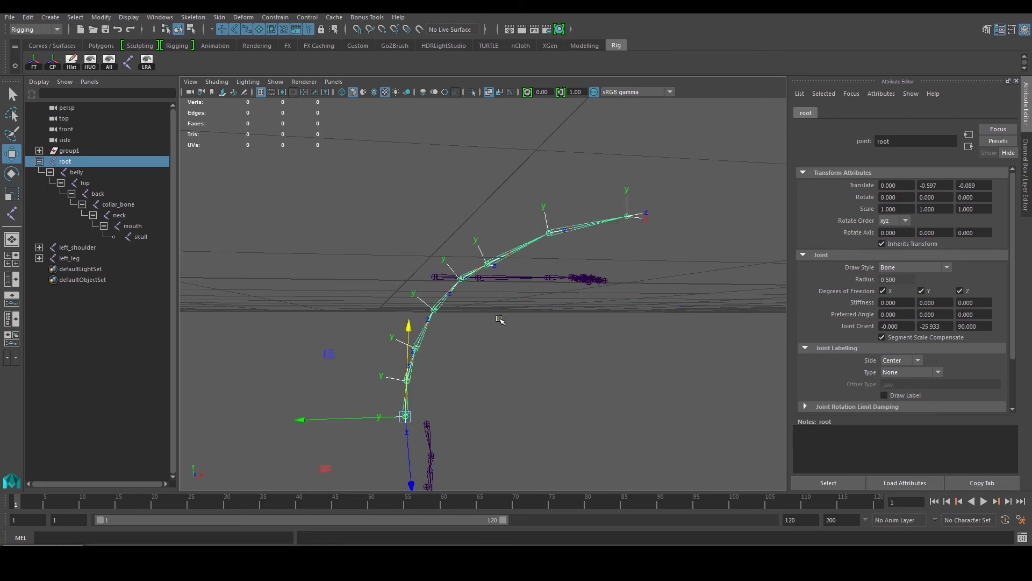
click(141, 237)
click(78, 162)
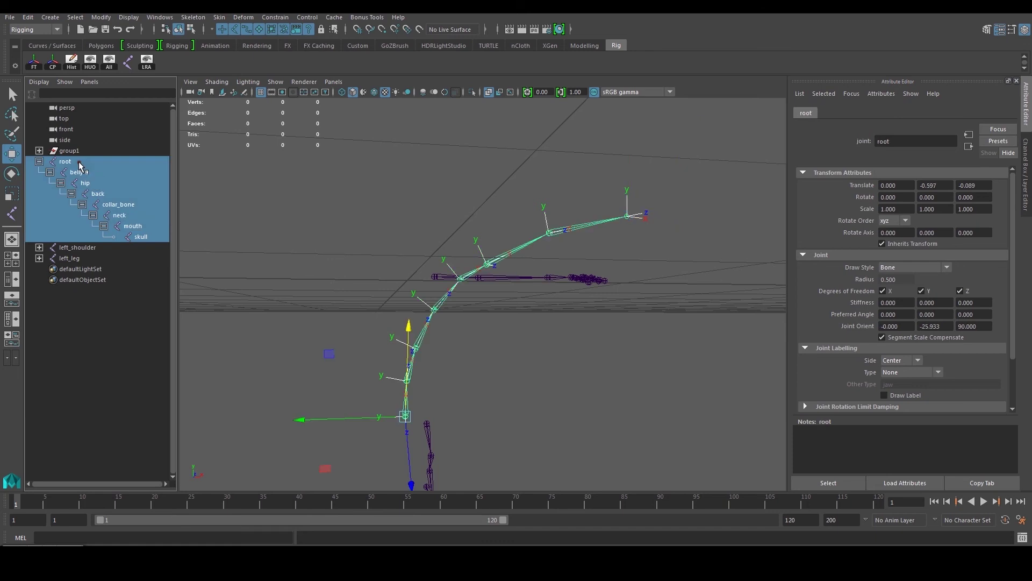
click(613, 370)
Reset Rotate Z to 0 on the belly, hip and back joints, one joint at a time
click(404, 379)
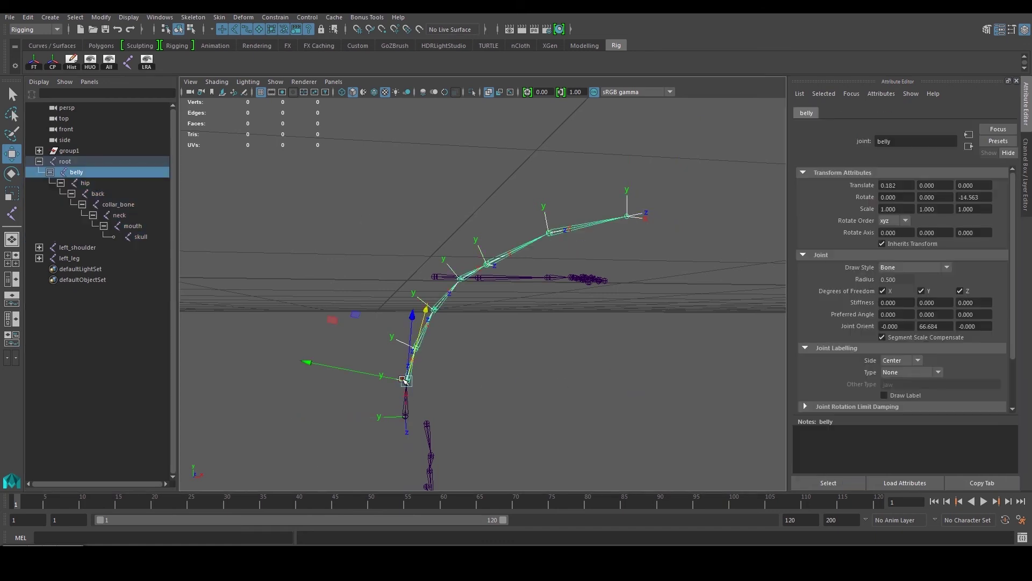
drag(986, 197, 926, 194)
click(512, 371)
click(405, 349)
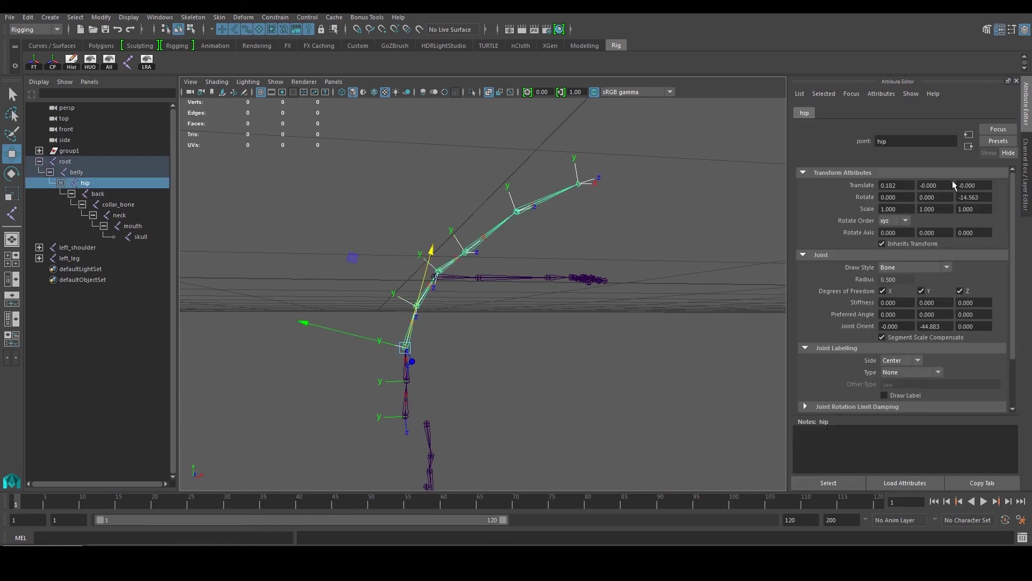
click(551, 394)
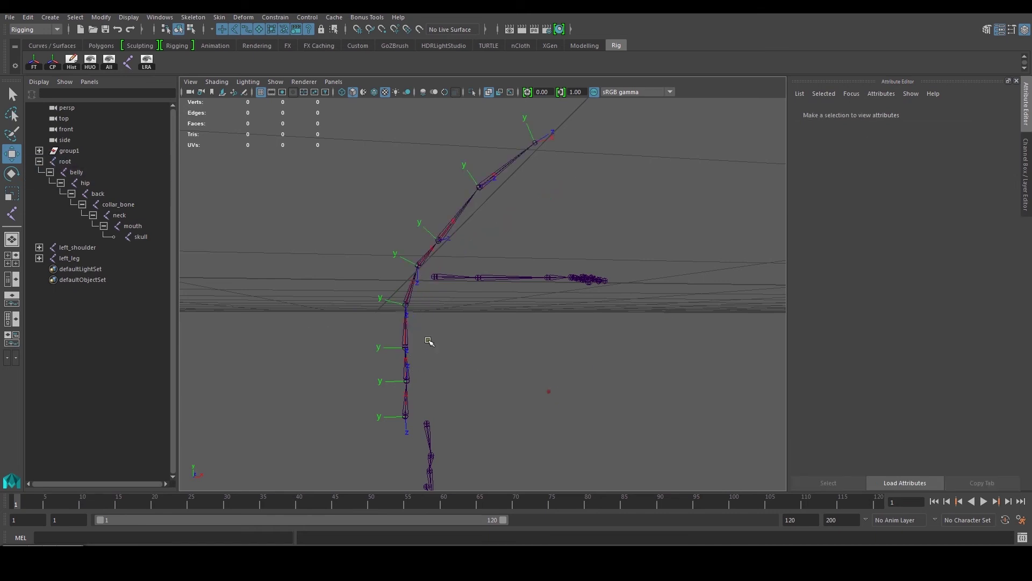
click(406, 305)
click(516, 378)
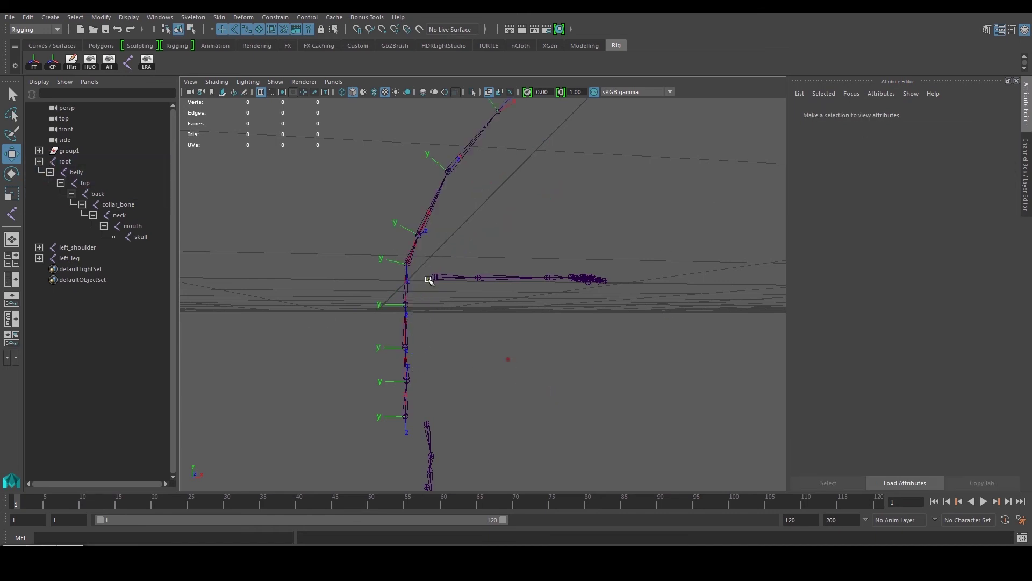
Reset Rotate Z to 0 on the collar_bone, neck, mouth and skull joints to straighten the upper spine
click(407, 263)
click(512, 224)
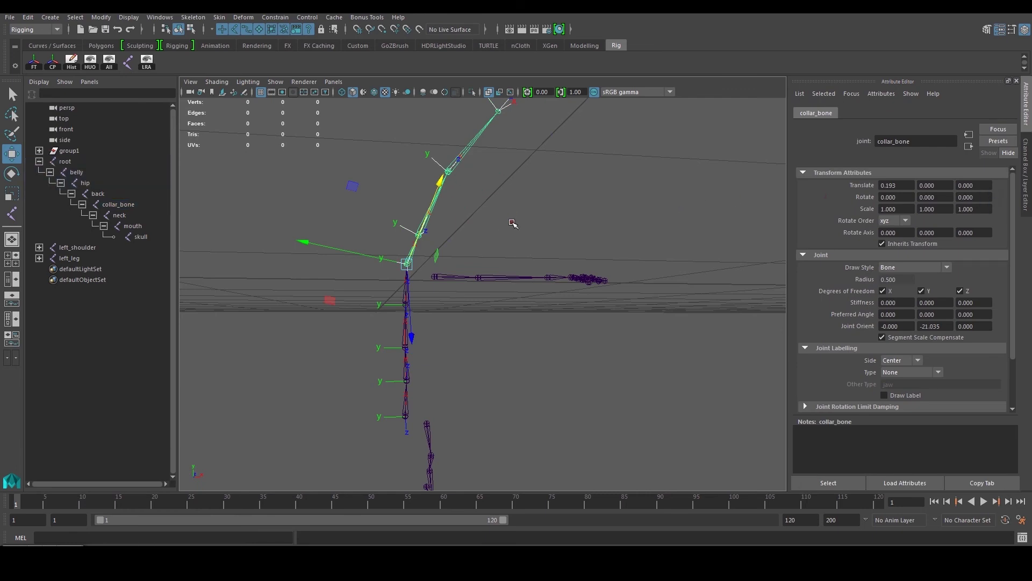
click(409, 235)
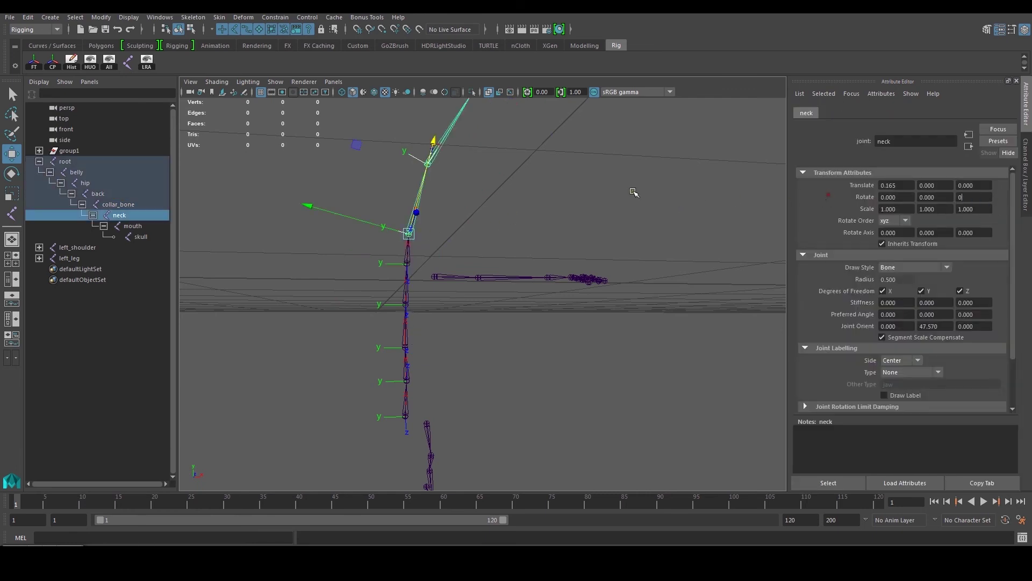
click(434, 164)
click(410, 164)
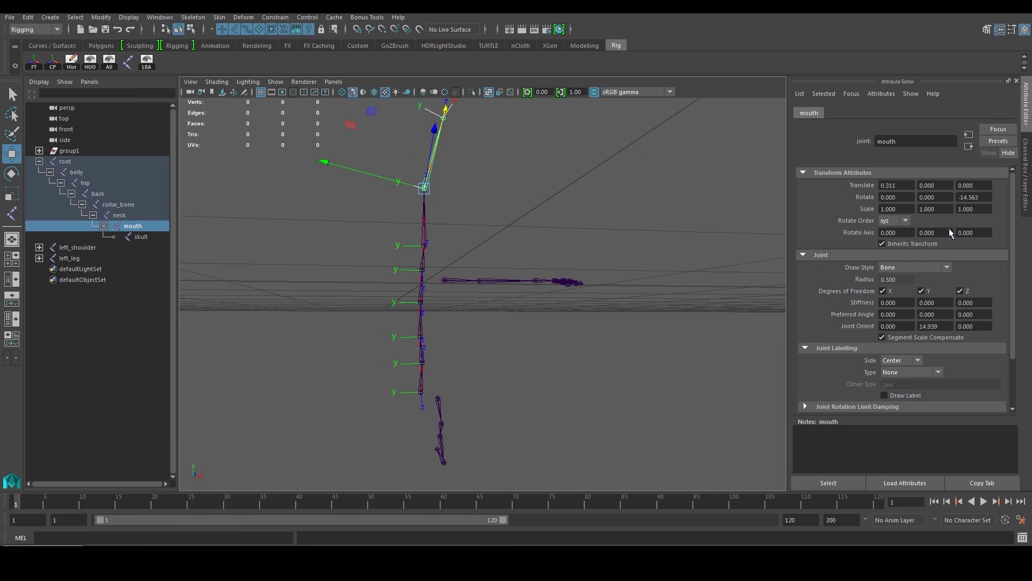
click(428, 157)
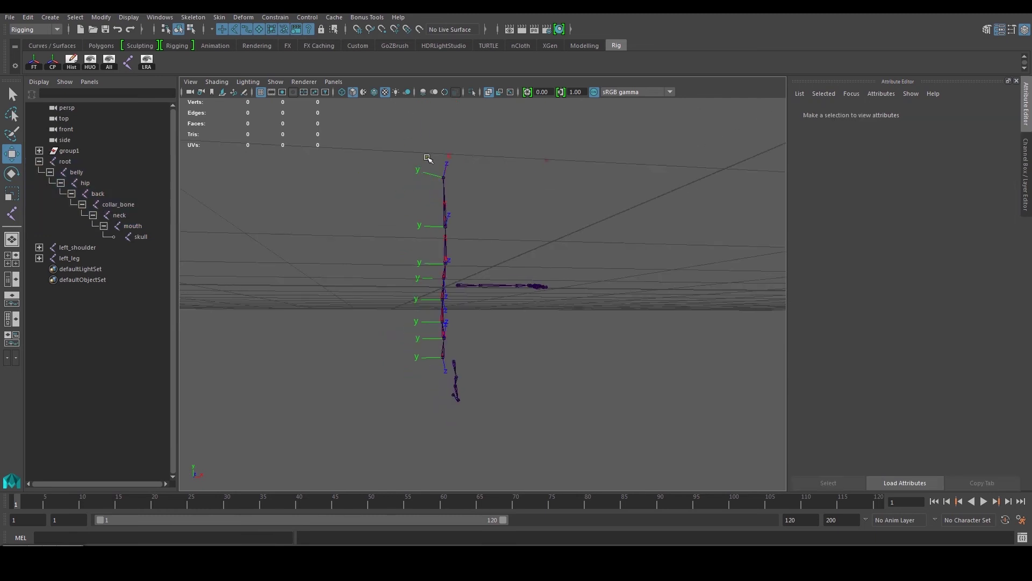
click(444, 177)
click(640, 197)
Show the local rotation axes on the left_shoulder and left_elbow joints
alt+drag(640, 196, 395, 355)
scroll(478, 252, up, 5)
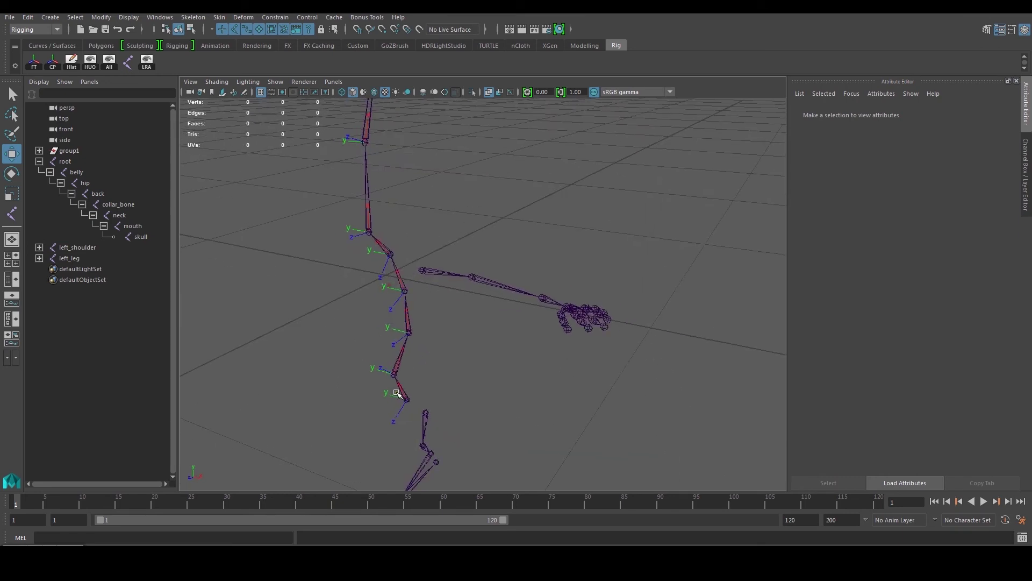
alt+drag(371, 182, 421, 302)
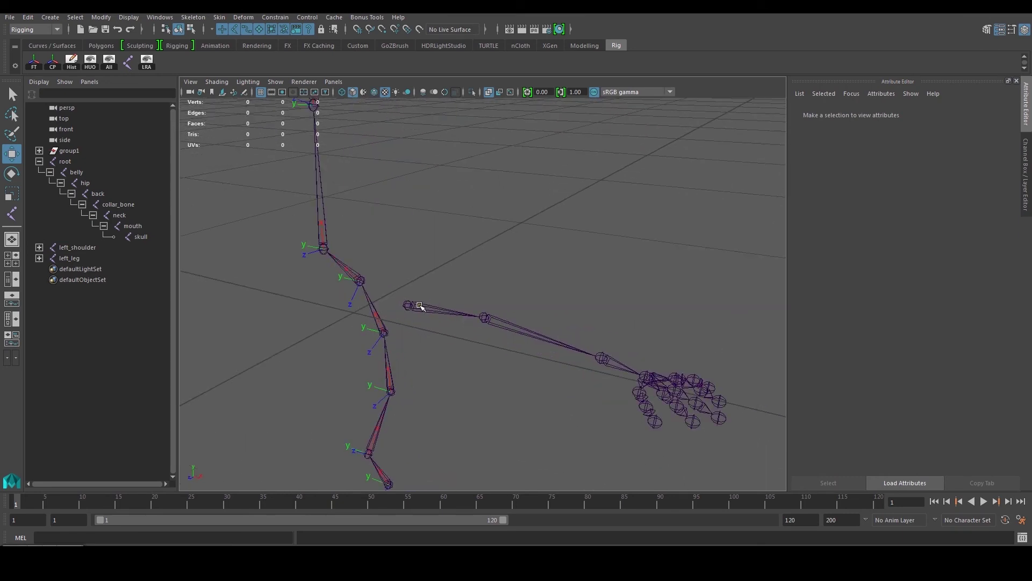
click(407, 303)
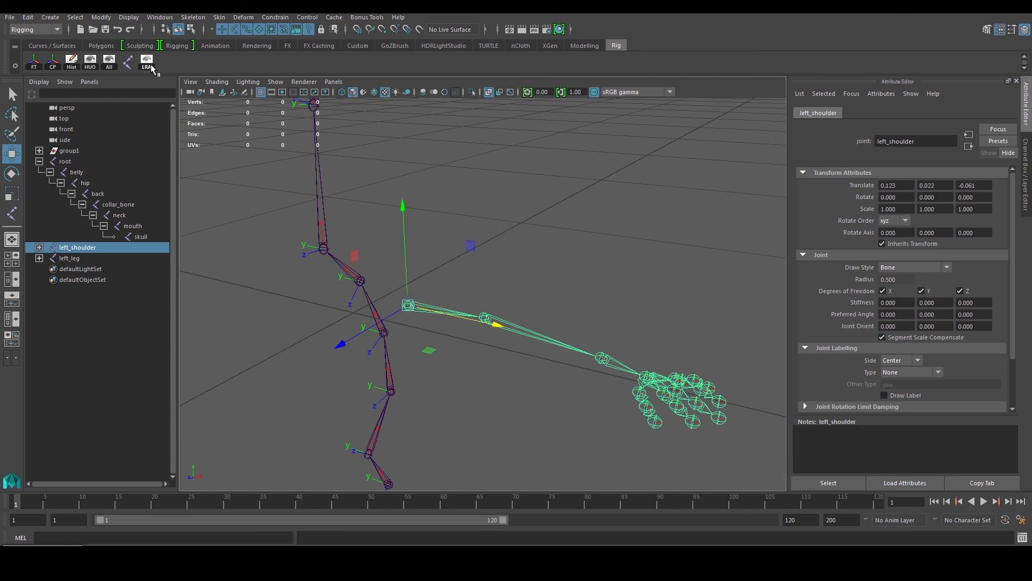
click(485, 317)
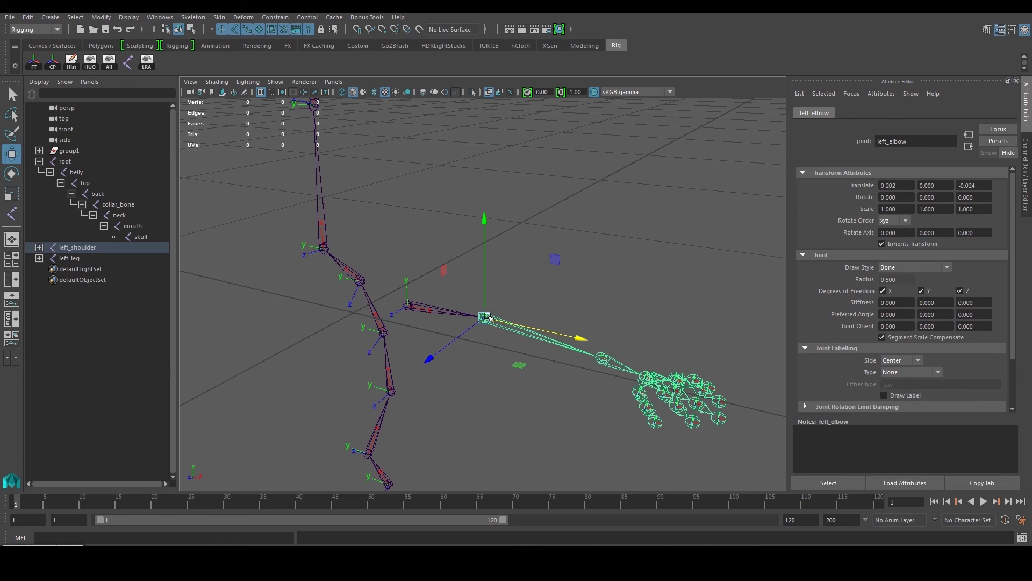
click(639, 343)
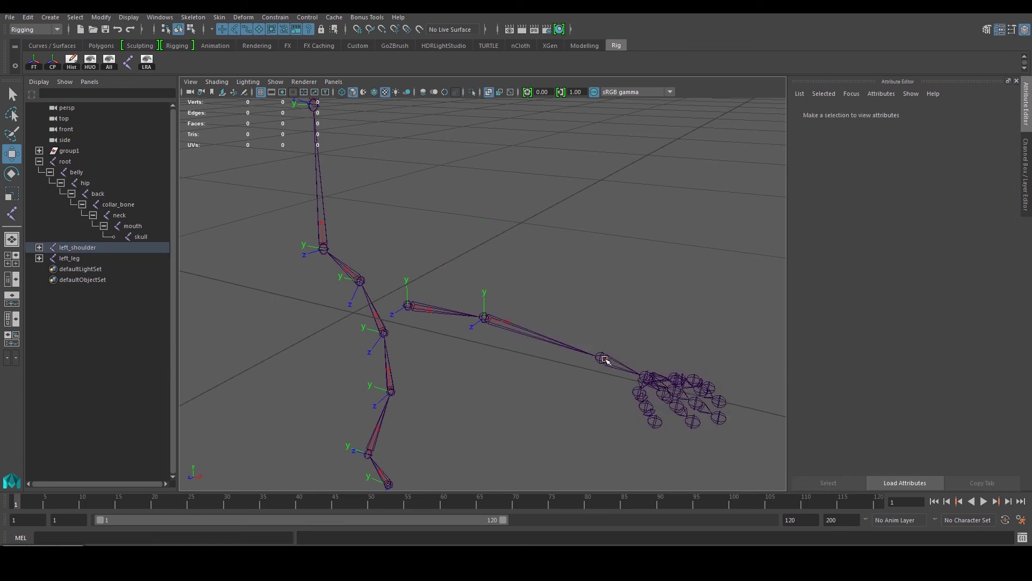
Show the local rotation axes on the left wrist and left_palm joints
alt+drag(705, 337, 571, 362)
scroll(517, 323, up, 5)
click(542, 377)
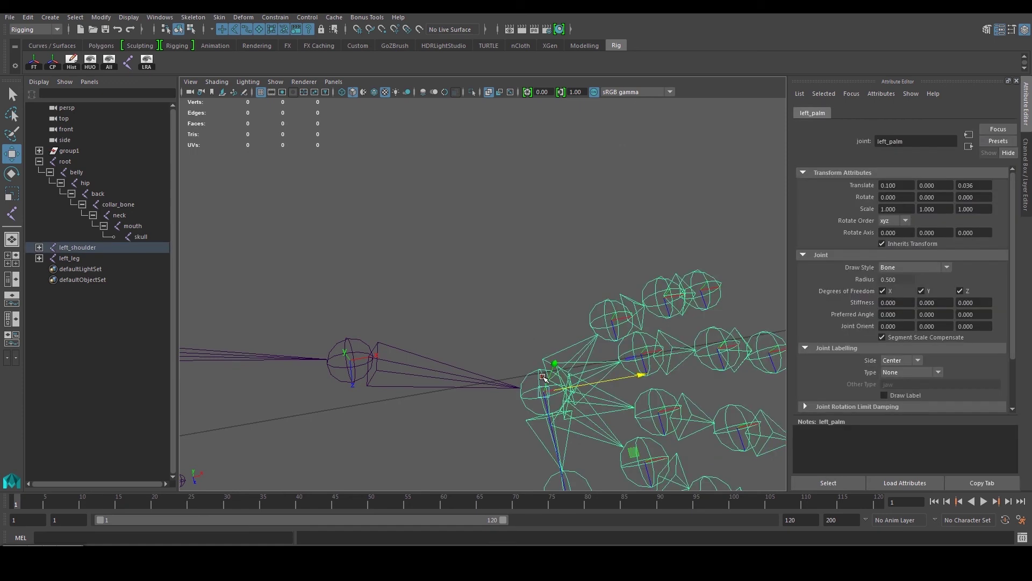
scroll(542, 376, down, 4)
click(644, 270)
scroll(546, 366, up, 4)
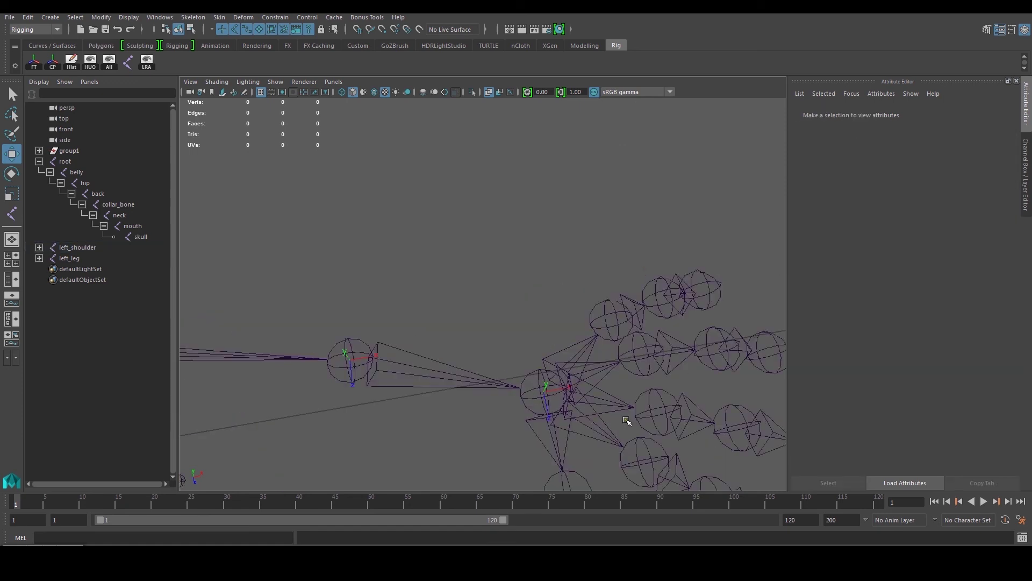
Show the local rotation axes on each joint of the left thumb and index finger
scroll(620, 407, down, 3)
click(505, 367)
click(636, 404)
click(528, 382)
click(560, 401)
click(546, 392)
click(597, 356)
click(538, 350)
click(653, 344)
click(562, 364)
click(672, 345)
click(582, 373)
click(563, 329)
Show the local rotation axes on each joint of the left middle and ring fingers
click(541, 334)
click(688, 309)
click(572, 339)
click(612, 353)
click(600, 348)
click(665, 300)
click(536, 319)
click(623, 265)
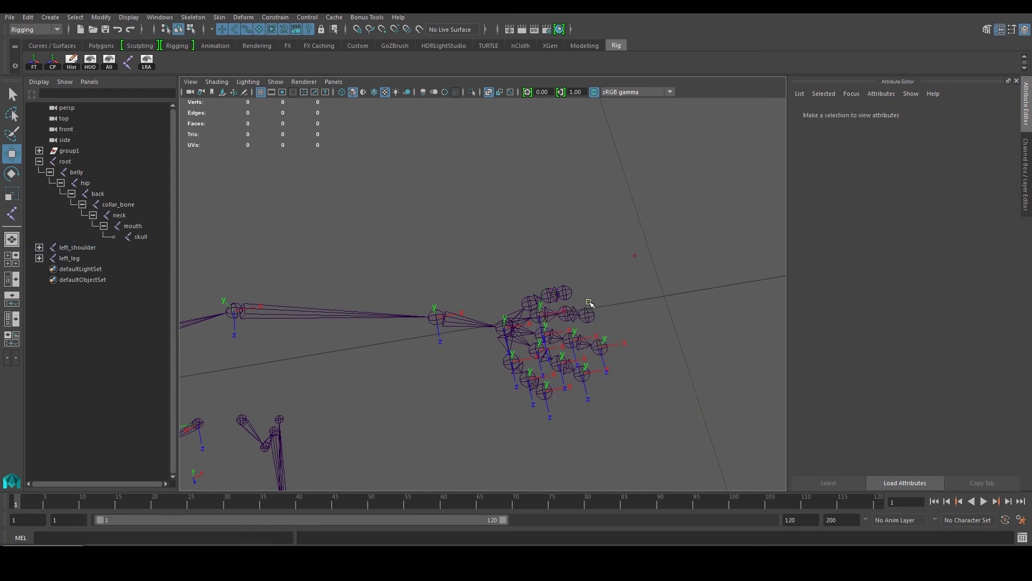
click(570, 309)
click(662, 273)
click(588, 317)
click(663, 251)
Show the local rotation axes on all three joints of the left little finger
click(527, 303)
click(491, 235)
click(554, 292)
click(625, 242)
click(564, 291)
click(604, 245)
Select the left_shoulder joint and expand its hierarchy in the outliner down to the five finger base joints
alt+drag(526, 292, 457, 306)
click(356, 321)
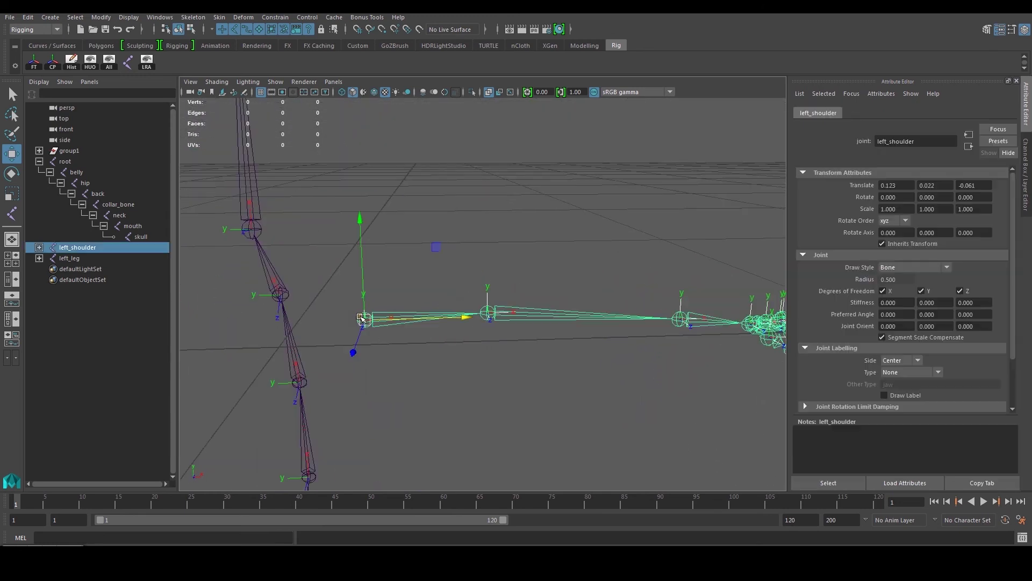
alt+drag(478, 269, 437, 286)
click(39, 248)
click(50, 258)
click(61, 269)
click(71, 279)
click(82, 290)
click(82, 290)
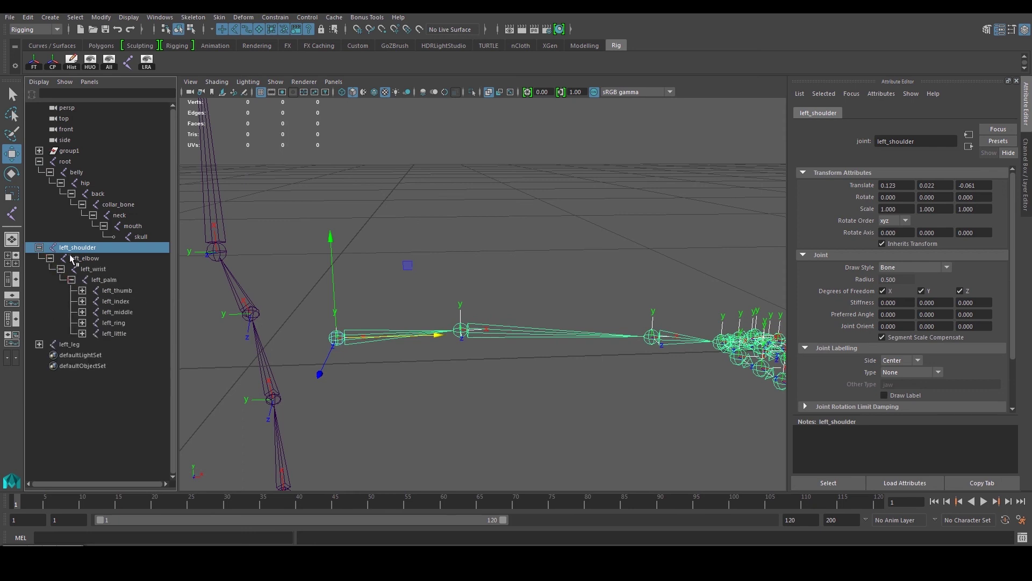
Orient the left_shoulder joint with primary axis X, secondary axis Z and secondary axis world orientation Z, leaving its children out
click(193, 18)
click(301, 77)
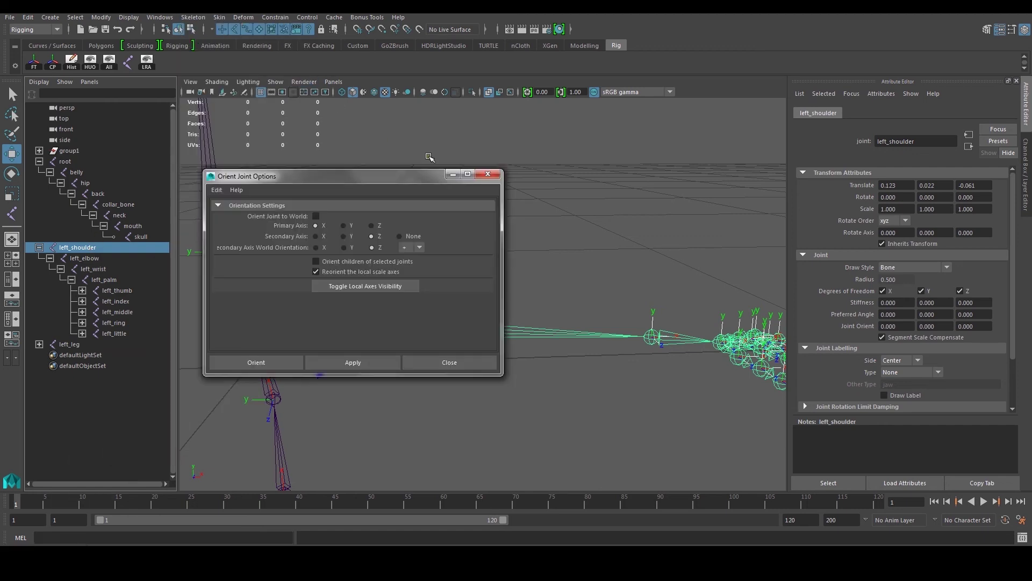
drag(361, 170, 515, 156)
drag(421, 160, 733, 119)
alt+drag(457, 220, 365, 250)
alt+middle_drag(365, 250, 363, 251)
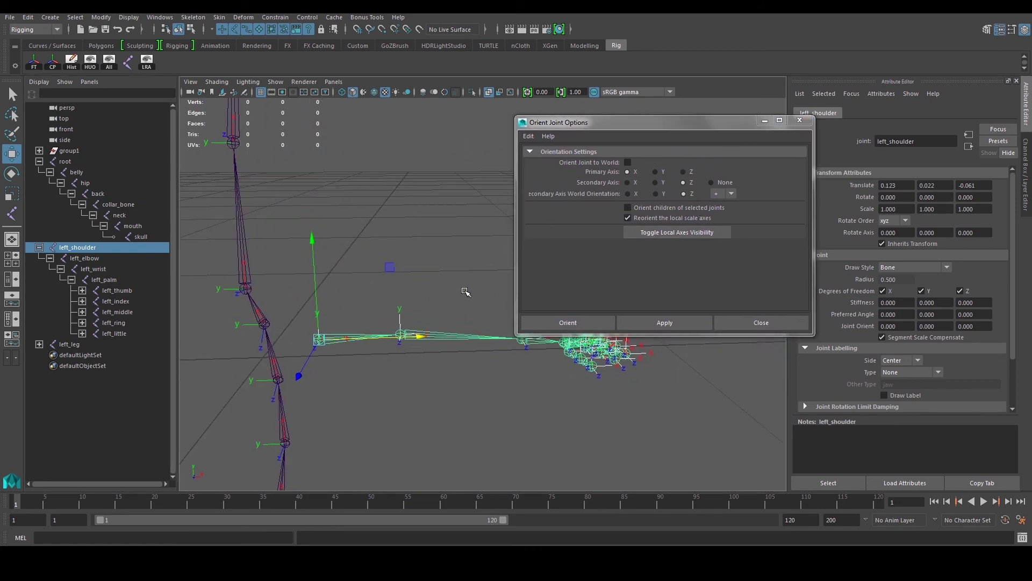
alt+drag(500, 355, 427, 287)
click(582, 321)
Repeat the same joint orientation on left_elbow and on left_wrist
alt+drag(525, 328, 438, 331)
click(376, 326)
click(355, 354)
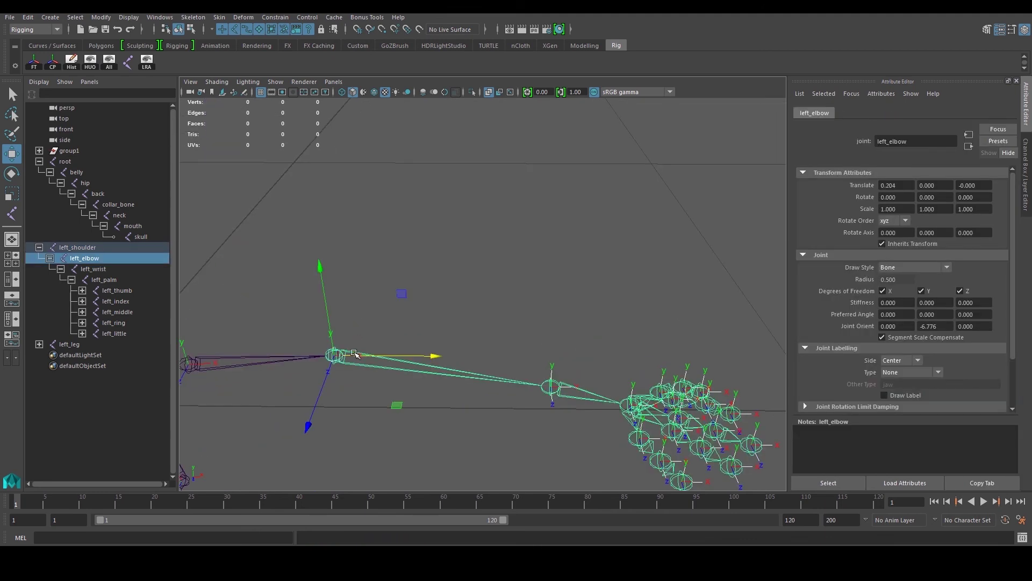
key(g)
click(563, 395)
key(g)
Try to repeat the joint orientation with primary axis X and secondary axis Z on left_palm
scroll(457, 279, up, 5)
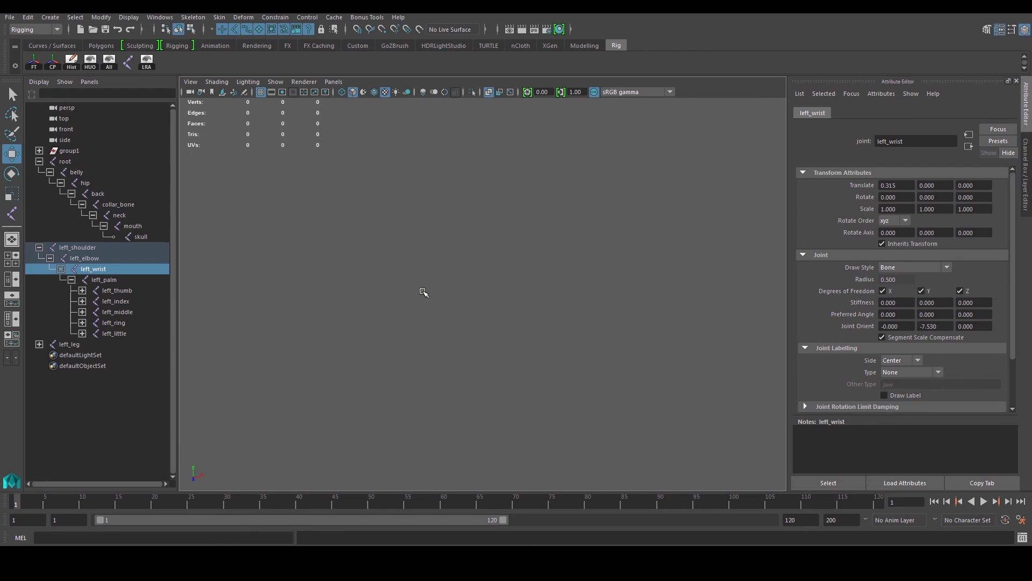
key(f)
scroll(442, 294, up, 4)
alt+drag(442, 294, 458, 338)
scroll(462, 285, up, 2)
alt+drag(448, 283, 472, 288)
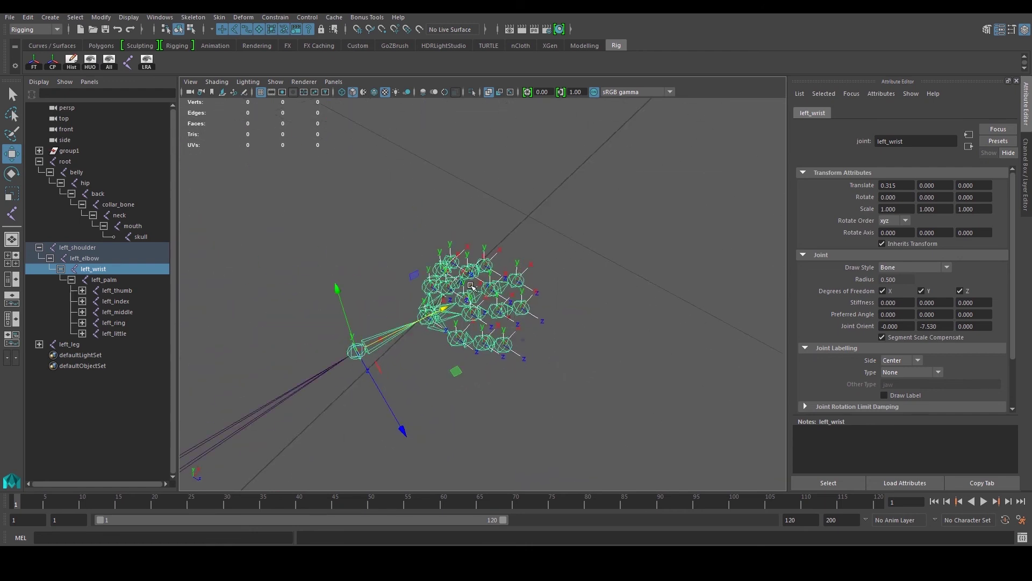
alt+right_drag(457, 290, 483, 313)
alt+drag(482, 313, 408, 321)
click(372, 319)
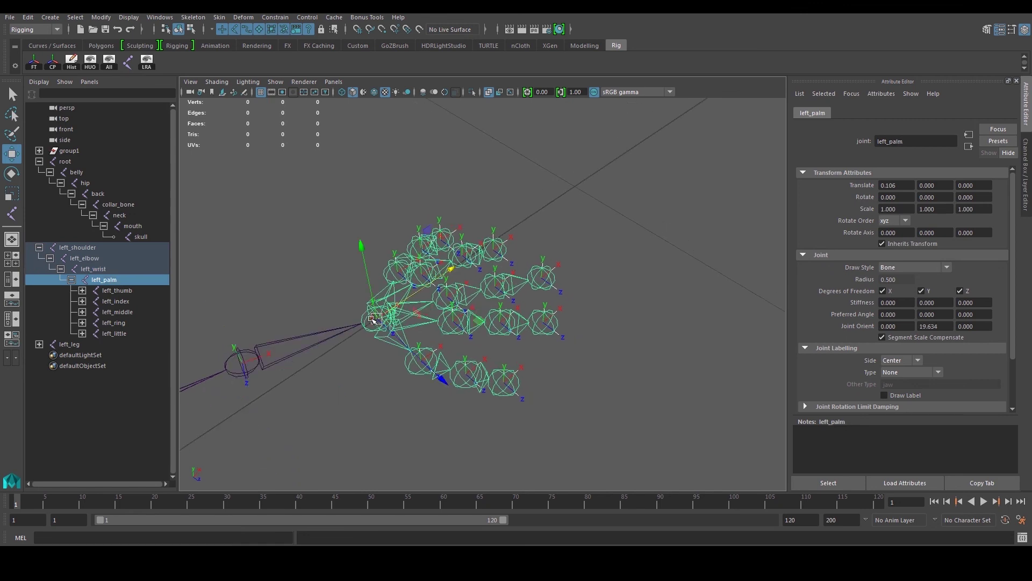
key(g)
alt+drag(418, 323, 411, 300)
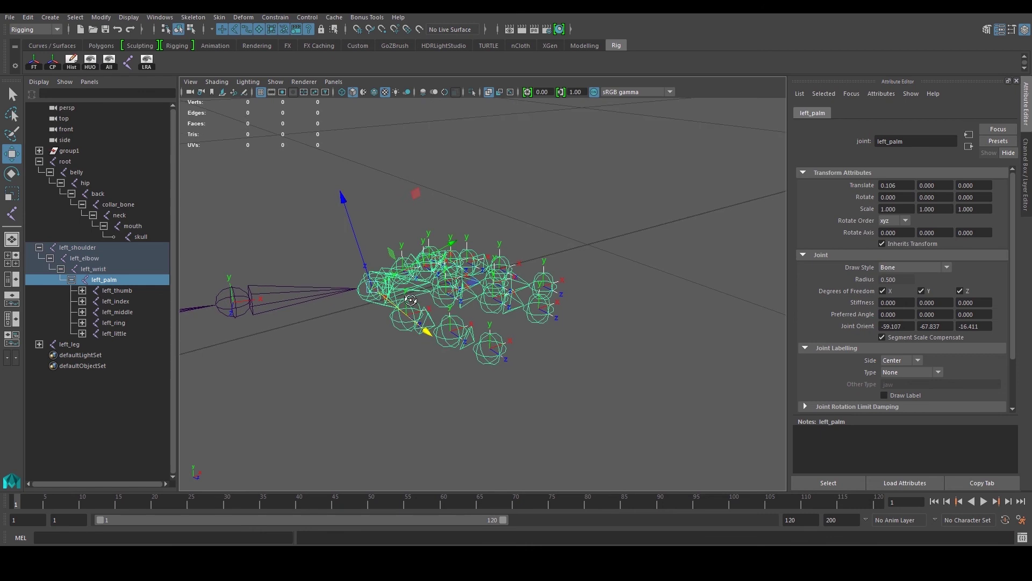
alt+drag(367, 347, 334, 347)
alt+drag(401, 339, 444, 245)
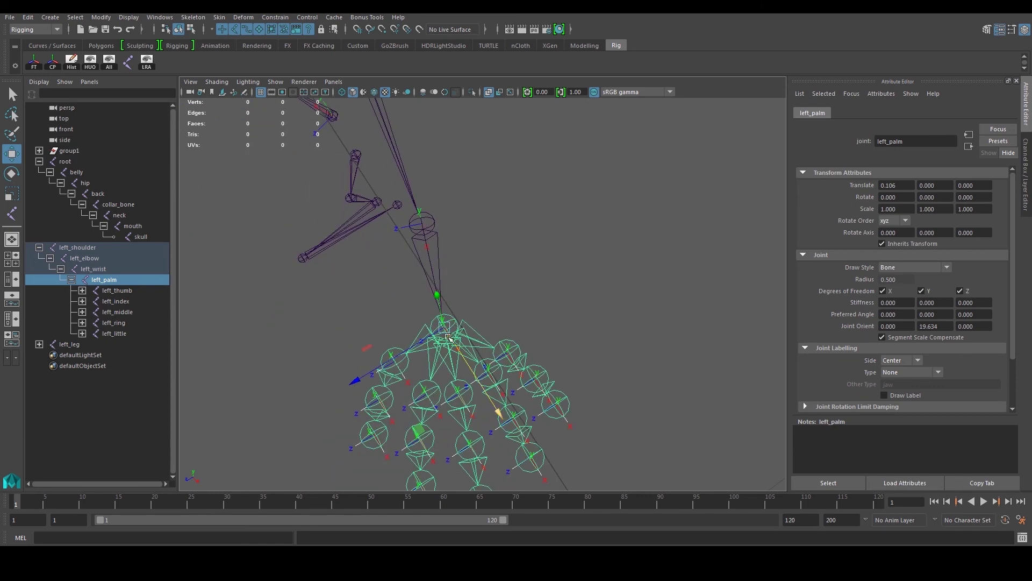
alt+drag(425, 357, 468, 410)
Repeat the X primary, Z secondary joint orientation on the first two joints of the left thumb
click(493, 382)
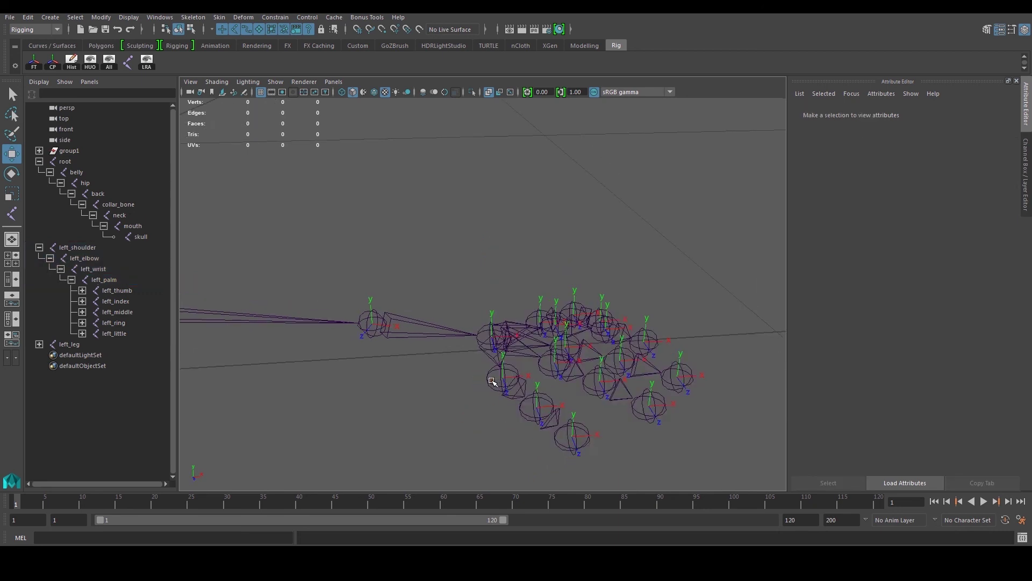
click(486, 372)
key(g)
click(485, 426)
click(526, 411)
key(g)
Set the Joint Orient of the thumb's end joint, left_thumb3, to 0 on X, Y and Z
click(538, 461)
click(568, 447)
shift+right_drag(567, 447, 563, 452)
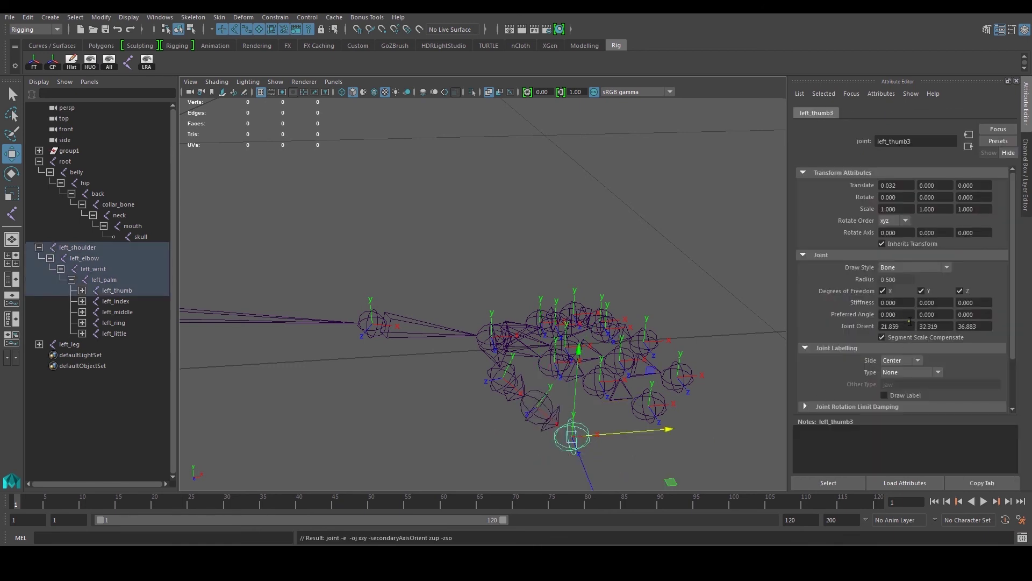
drag(907, 326, 821, 329)
drag(938, 326, 873, 326)
key(Tab)
text(0)
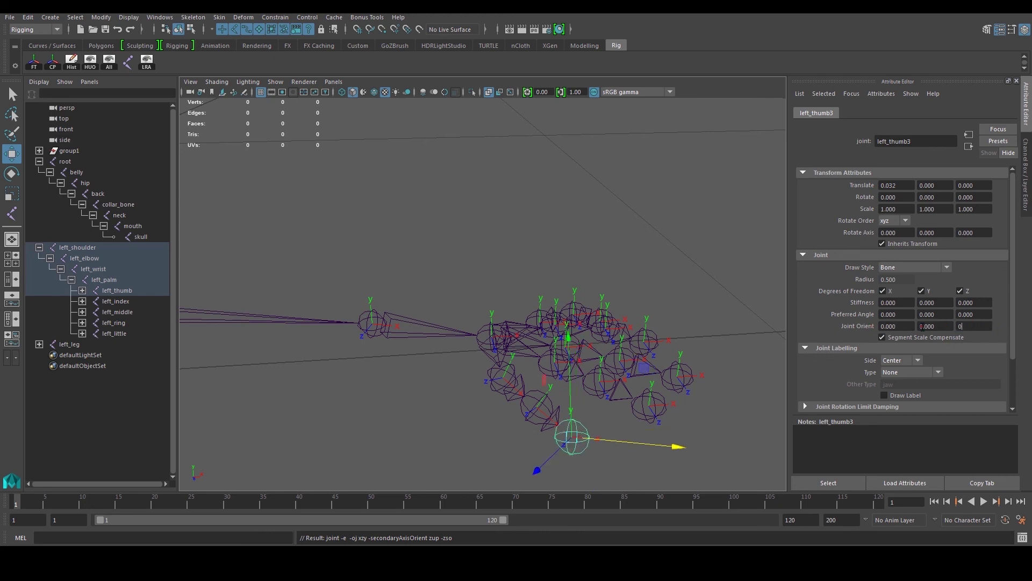
key(Return)
Repeat the same joint orientation on left_index and on the index finger's second joint
alt+drag(568, 349, 559, 368)
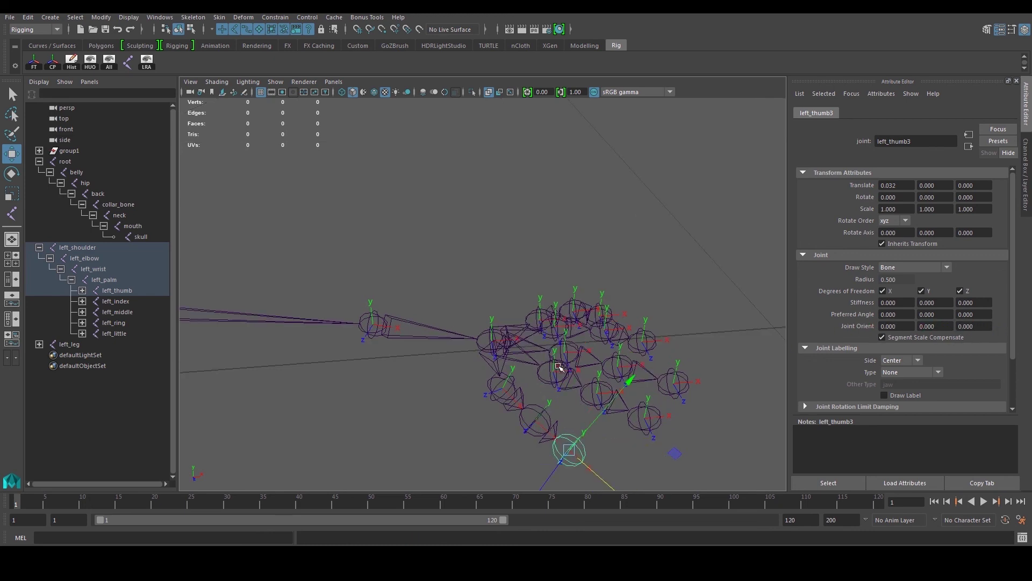
click(545, 378)
key(g)
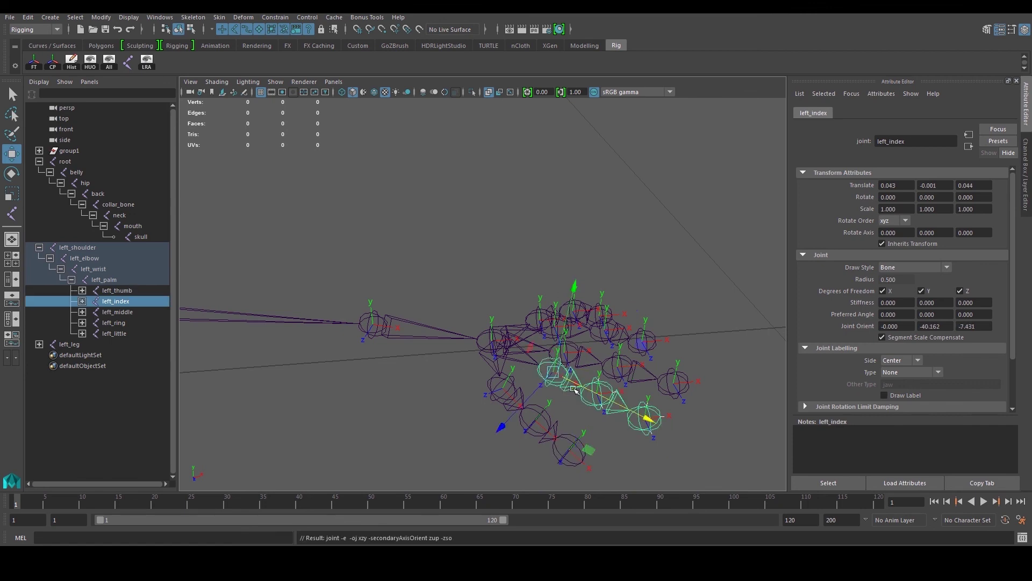
drag(593, 418, 611, 392)
key(g)
Set the Joint Orient of left_index2, the index finger's end joint, to 0 on all three axes
click(644, 418)
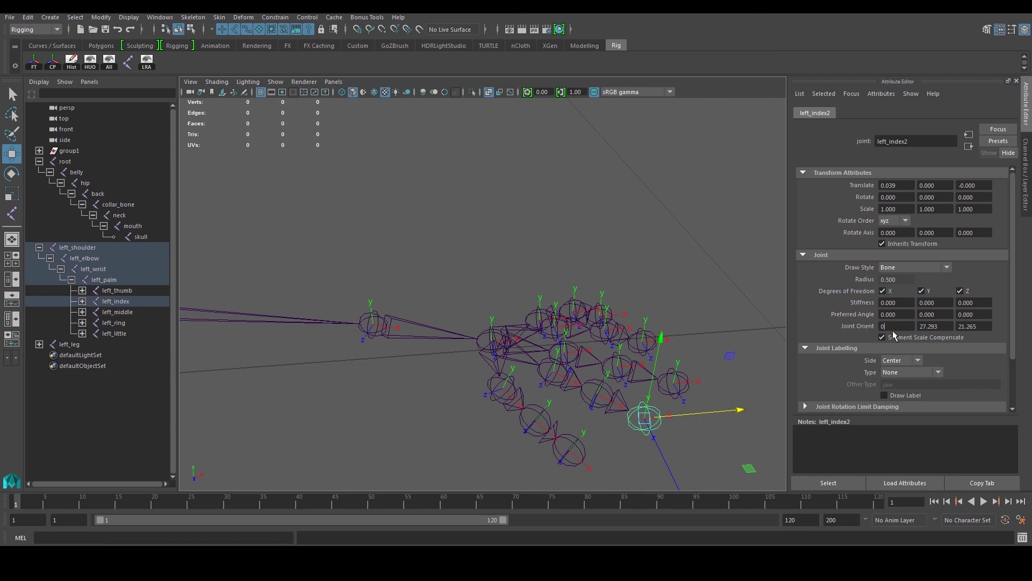
drag(948, 328, 914, 326)
text(0)
drag(998, 328, 915, 325)
text(000)
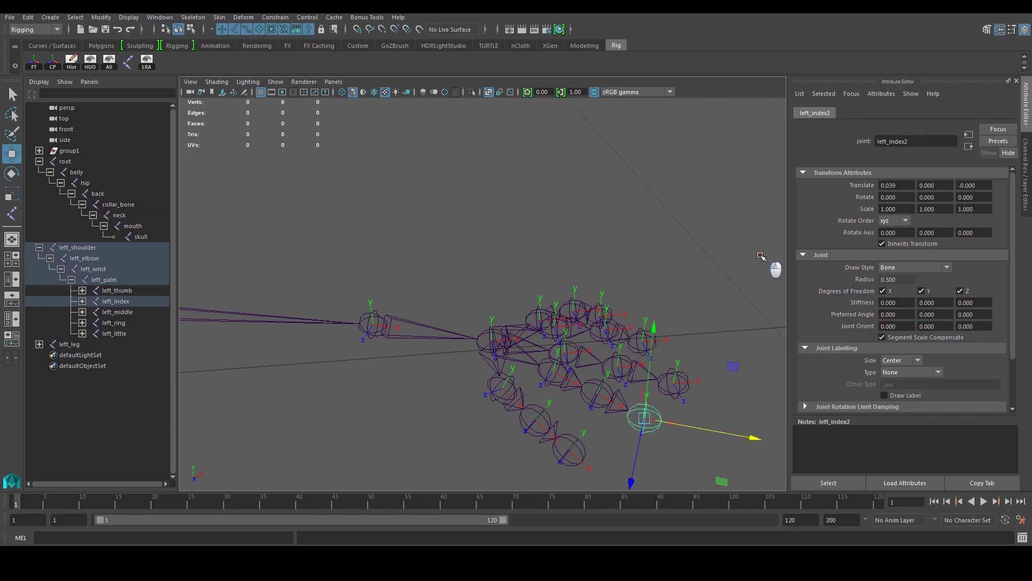
click(759, 255)
Orient the first two left middle finger joints the same way and zero the Joint Orient of its end joint
click(572, 343)
click(592, 366)
click(618, 364)
click(710, 313)
click(679, 379)
drag(905, 329, 832, 334)
key(Return)
click(614, 314)
Repeat the same joint orientation on left_ring and on the ring finger's second joint
alt+drag(597, 321, 558, 359)
click(557, 358)
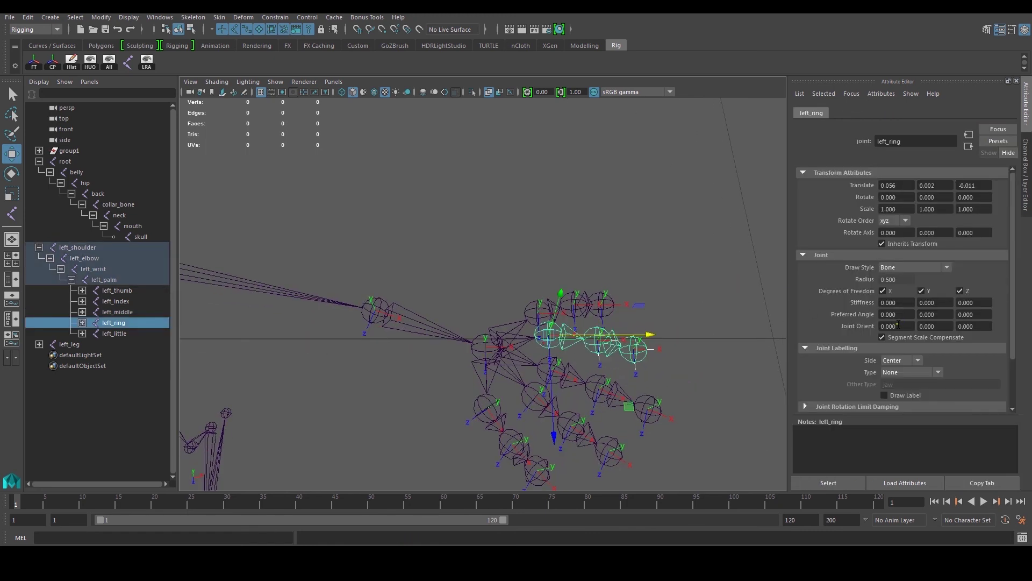
key(g)
click(747, 305)
click(593, 351)
click(652, 345)
Set the Joint Orient of left_ring2, the ring finger's end joint, to 0 on X, Y and Z
click(657, 345)
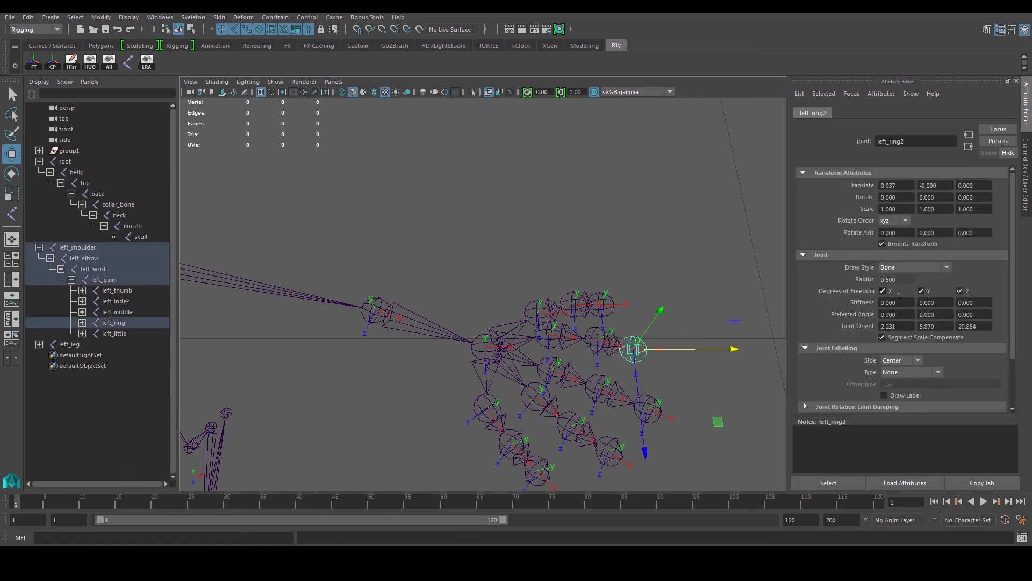
text(0)
key(Tab)
text(00)
key(Tab)
text(0)
Orient the first two left little finger joints the same way and set left_little3's Joint Orient to 0 on all axes
click(535, 307)
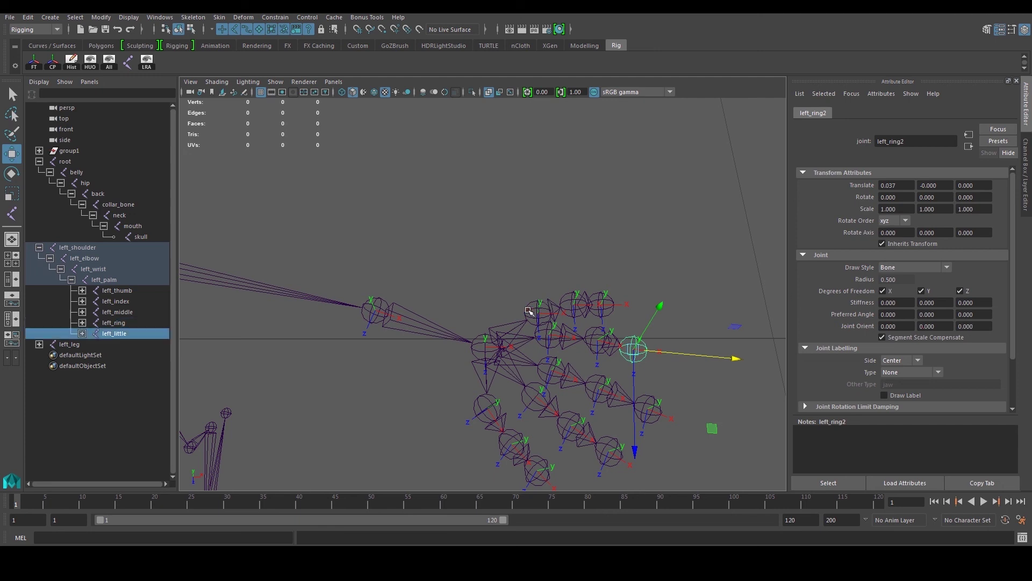
key(g)
click(586, 285)
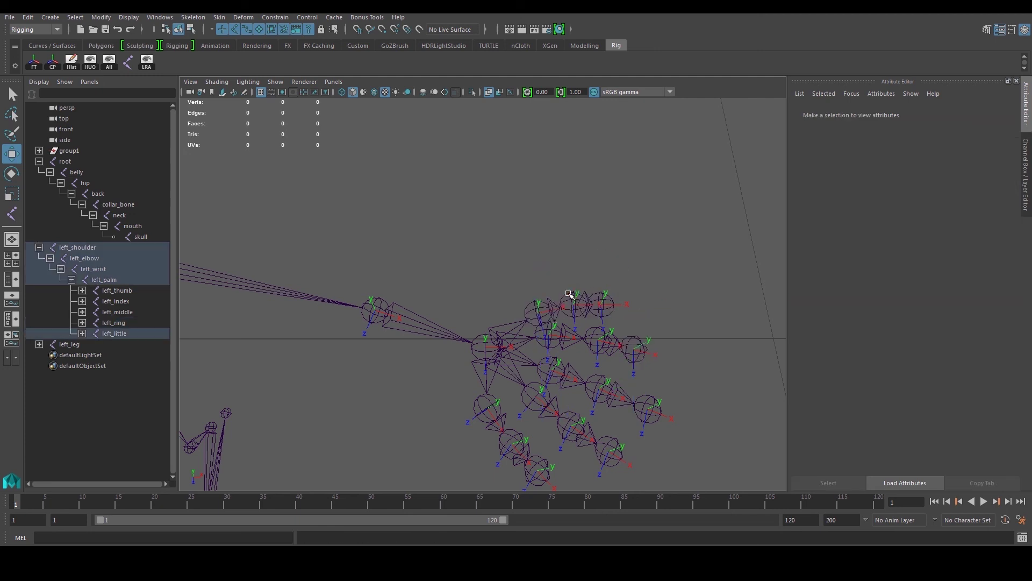
click(625, 304)
double_click(905, 326)
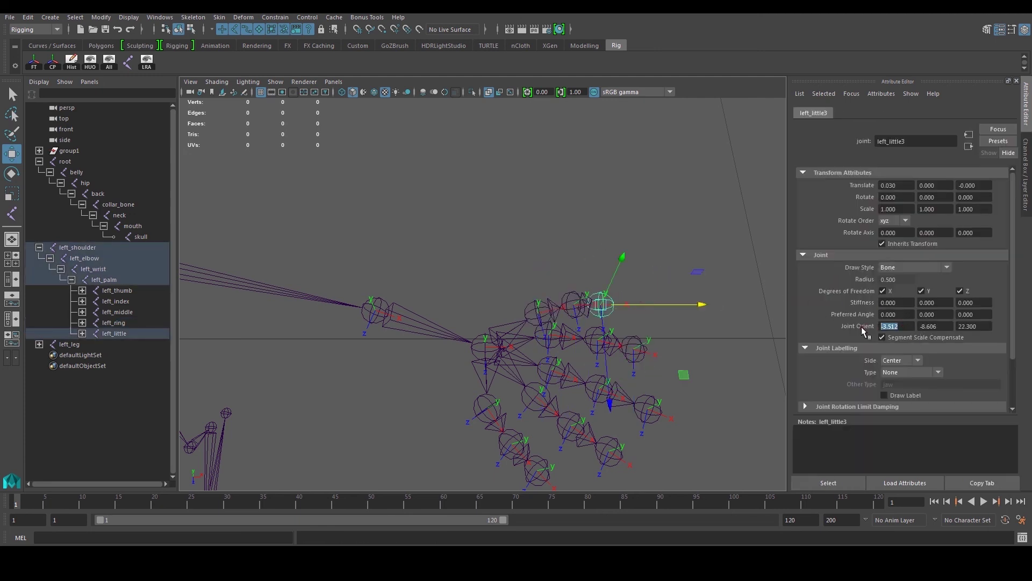
double_click(930, 324)
double_click(978, 325)
text(0)
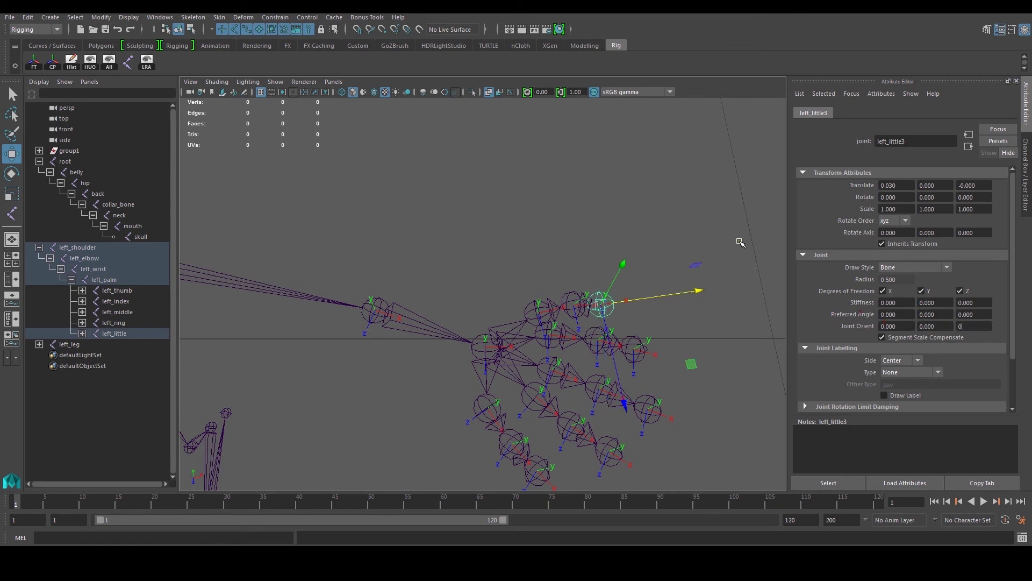
click(742, 242)
Test-rotate a left arm joint to check its orientation, and undo the rotation
scroll(334, 288, down, 5)
mouse_move(522, 325)
alt+mouse_down()
mouse_move(565, 284)
mouse_move(533, 272)
mouse_move(401, 270)
mouse_move(329, 295)
mouse_move(457, 309)
mouse_move(431, 317)
mouse_move(450, 308)
mouse_move(436, 344)
mouse_move(509, 310)
alt+mouse_up()
click(437, 327)
key(e)
alt+drag(524, 160, 431, 278)
alt+drag(430, 278, 418, 239)
drag(451, 165, 492, 255)
key(ctrl+z)
key(ctrl+z)
click(525, 168)
Show the local rotation axes on the left_leg joint
alt+drag(525, 169, 675, 244)
alt+middle_drag(693, 296, 494, 187)
scroll(539, 304, down, 4)
alt+middle_drag(554, 344, 535, 270)
alt+drag(534, 269, 557, 347)
alt+middle_drag(557, 347, 530, 286)
click(490, 315)
alt+drag(492, 317, 528, 308)
alt+middle_drag(597, 336, 577, 297)
alt+drag(577, 296, 571, 289)
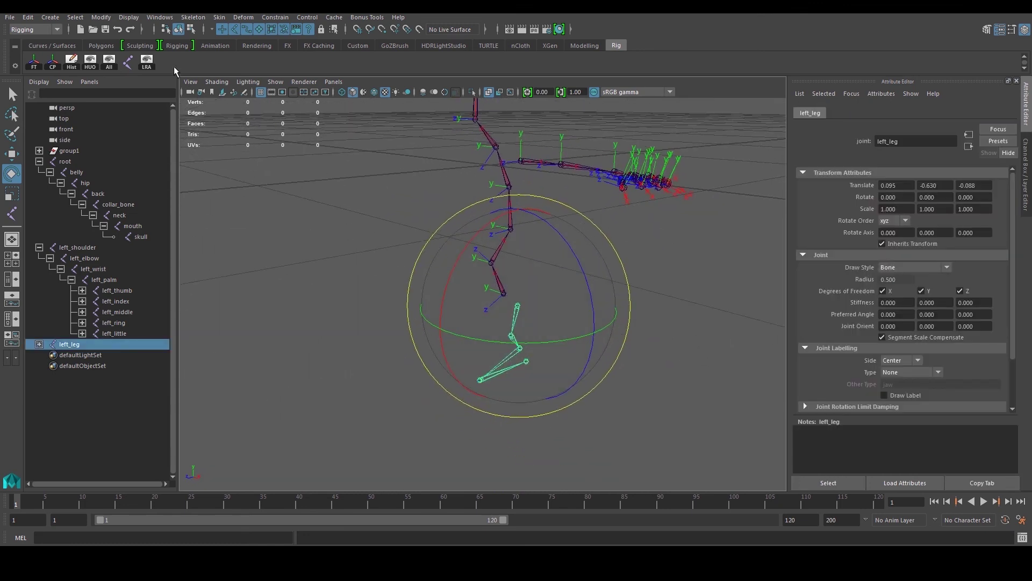
click(731, 401)
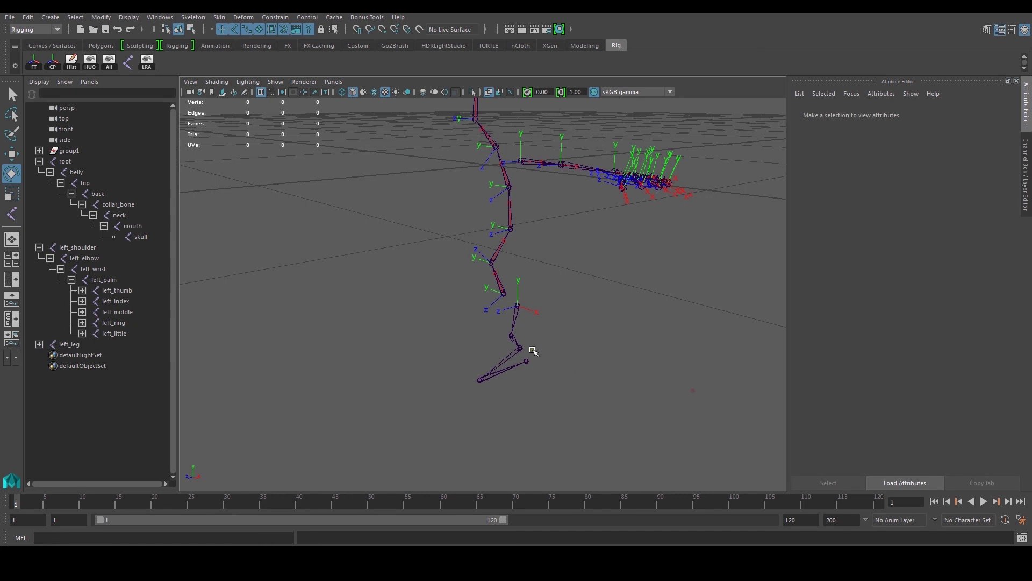
Show the local rotation axes on the remaining left leg joints, from left_knee down to left_foot
click(511, 336)
key(w)
alt+drag(511, 335, 548, 340)
click(630, 326)
click(537, 370)
key(g)
click(599, 339)
click(480, 417)
click(623, 359)
click(544, 388)
click(592, 333)
alt+drag(592, 333, 563, 319)
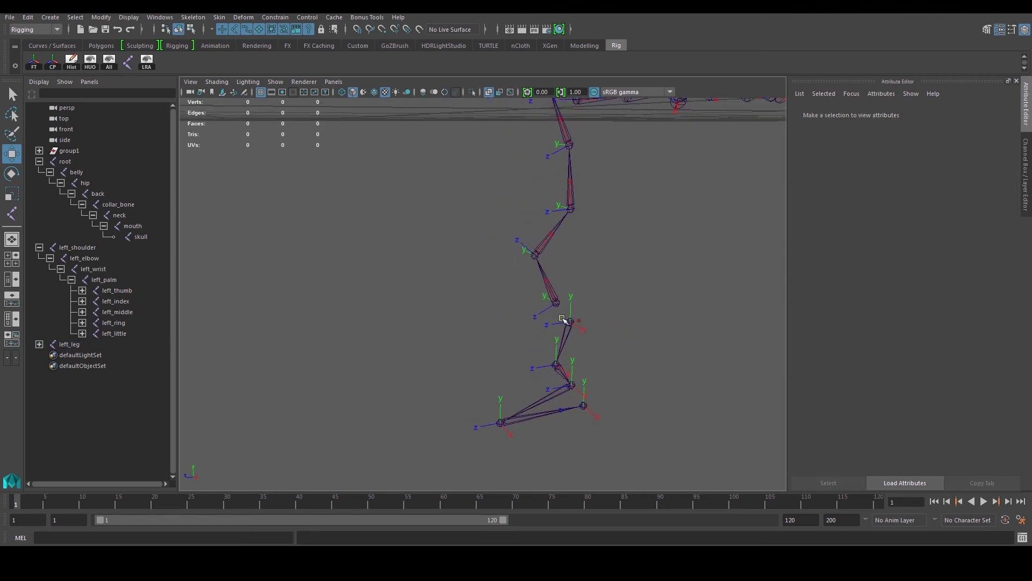
Orient the left_leg joint with the same X primary, Z secondary joint orientation
click(571, 322)
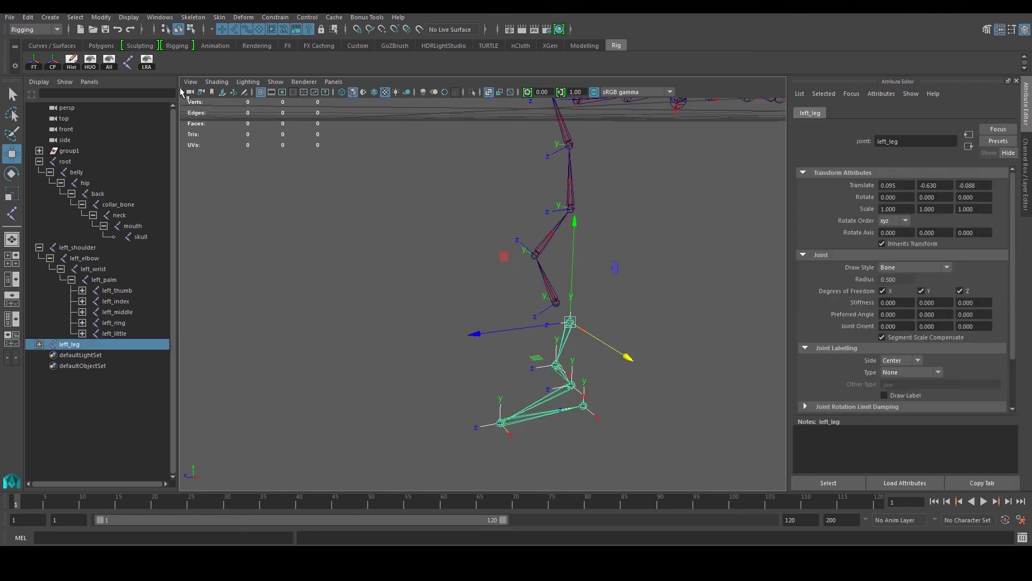
click(194, 17)
click(217, 76)
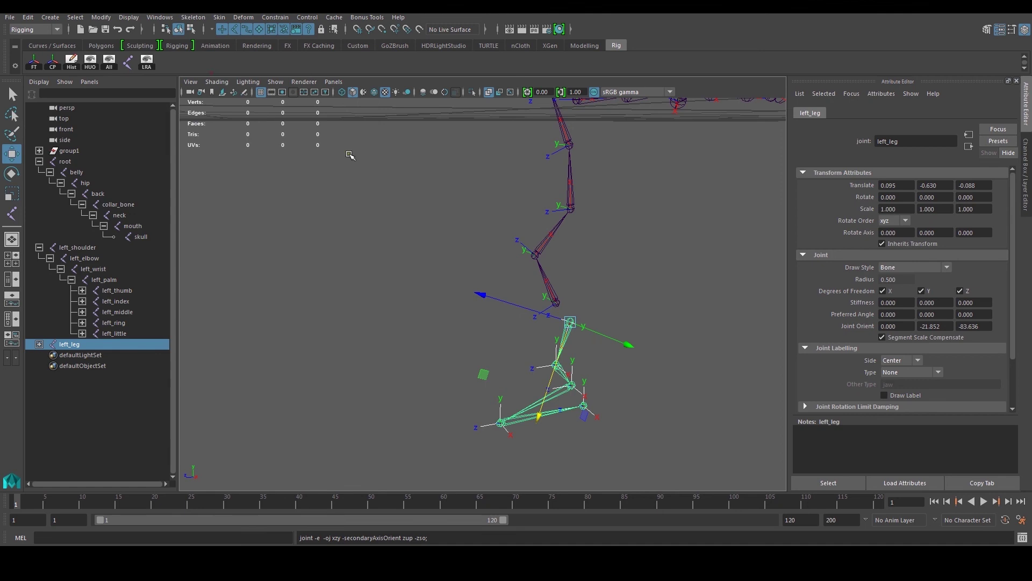
alt+drag(472, 223, 520, 237)
alt+right_drag(521, 237, 651, 290)
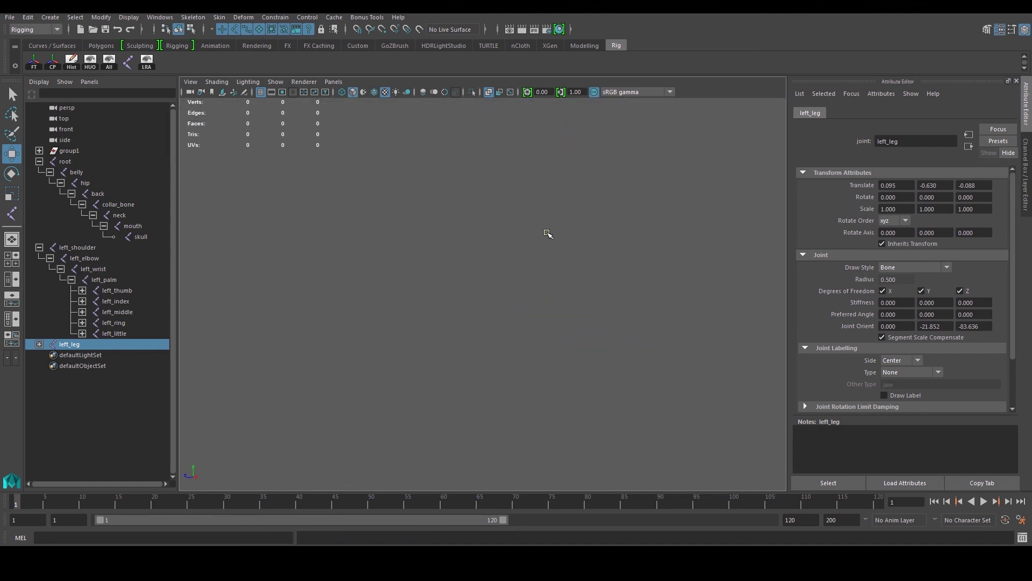
key(f)
alt+right_drag(509, 202, 576, 318)
click(530, 249)
alt+middle_drag(531, 249, 553, 281)
alt+right_drag(525, 248, 560, 281)
Repeat the joint orientation on left_knee and on each joint below it in the left leg
click(475, 285)
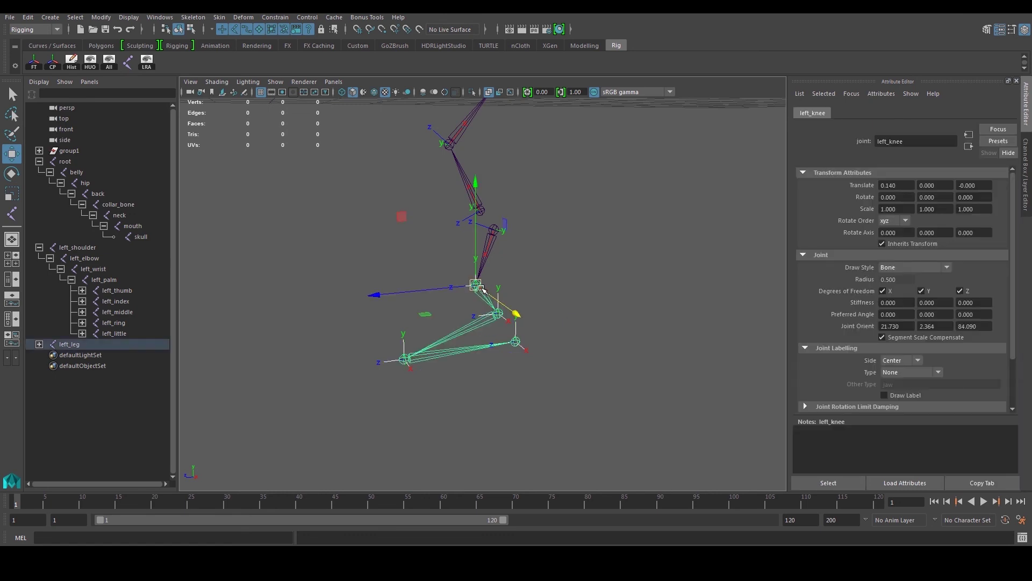
key(g)
click(545, 300)
click(499, 313)
key(g)
click(587, 336)
click(516, 342)
key(g)
click(511, 398)
click(404, 361)
click(546, 333)
Set the Joint Orient of the end joint left_foot to 0 on X, Y and Z
click(516, 343)
drag(902, 326, 883, 333)
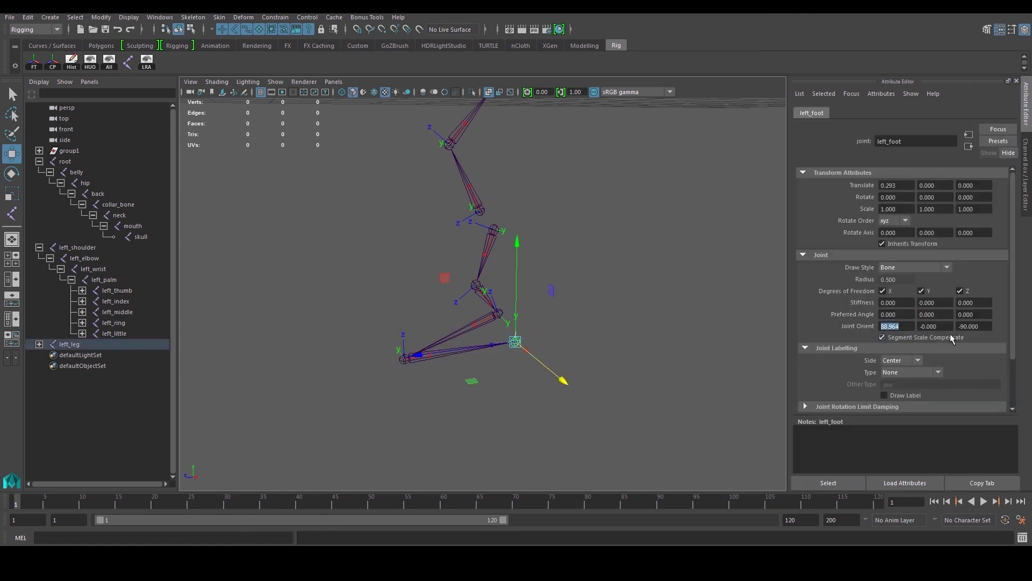
drag(985, 325, 909, 324)
text(000)
click(722, 282)
Hide the local rotation axes on left_shoulder, left_elbow and left_wrist
alt+drag(650, 286, 497, 307)
click(483, 274)
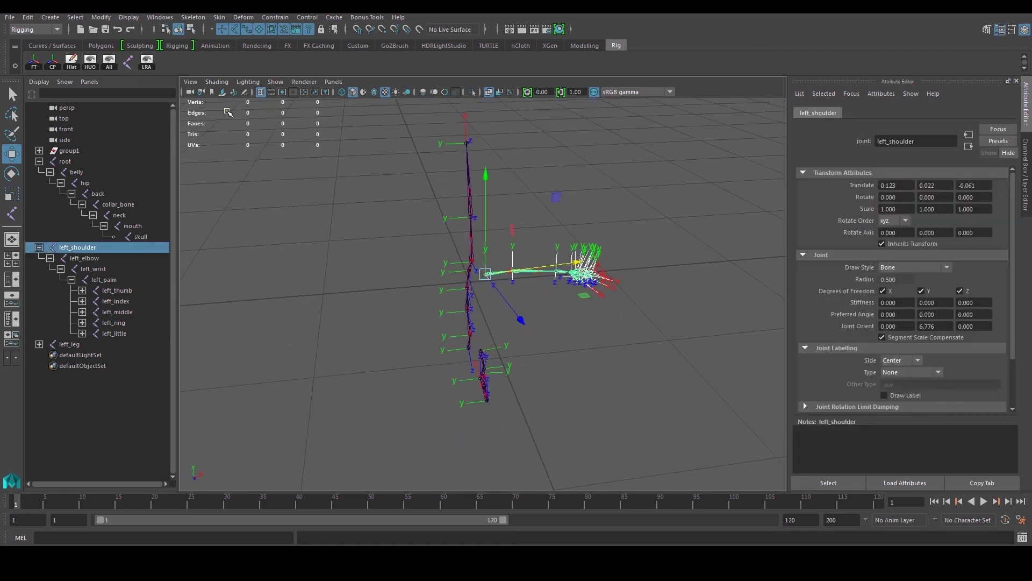
click(150, 64)
click(503, 155)
click(514, 271)
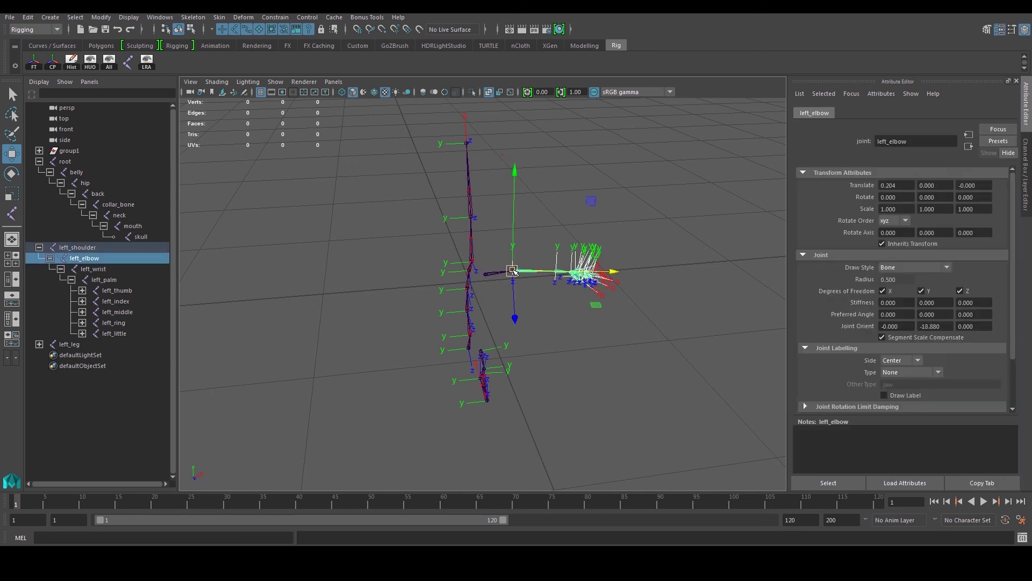
click(564, 236)
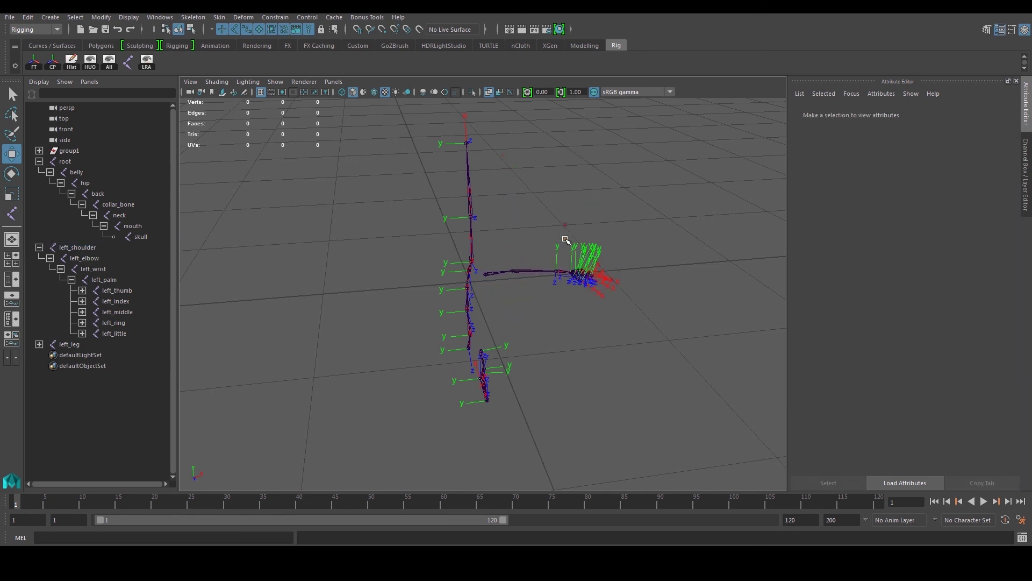
click(559, 272)
click(553, 209)
Select the left_palm joint and examine the joint axes across the whole skeleton
alt+drag(554, 210, 466, 285)
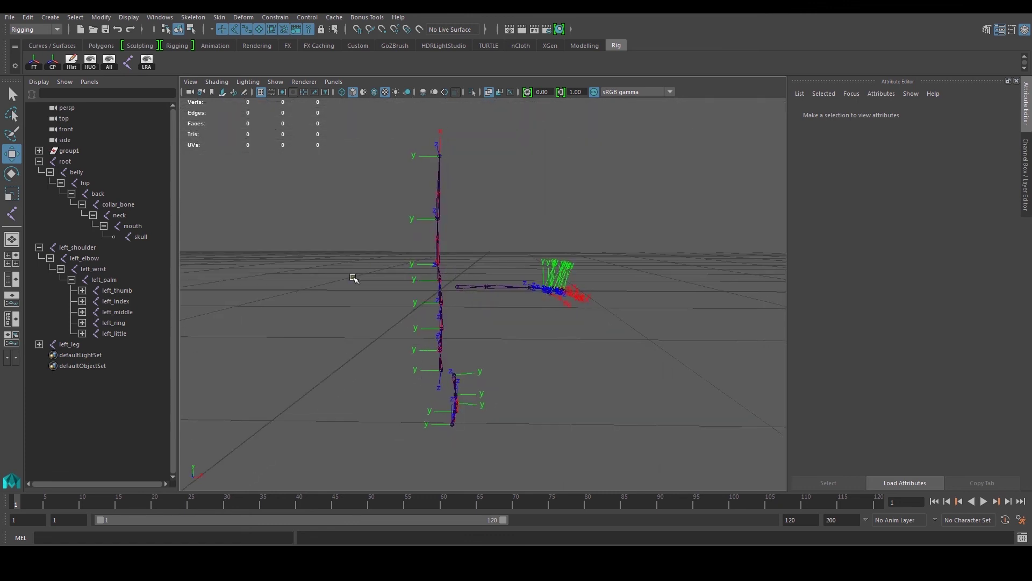
alt+drag(545, 277, 579, 307)
click(574, 305)
key(f)
alt+drag(515, 306, 549, 337)
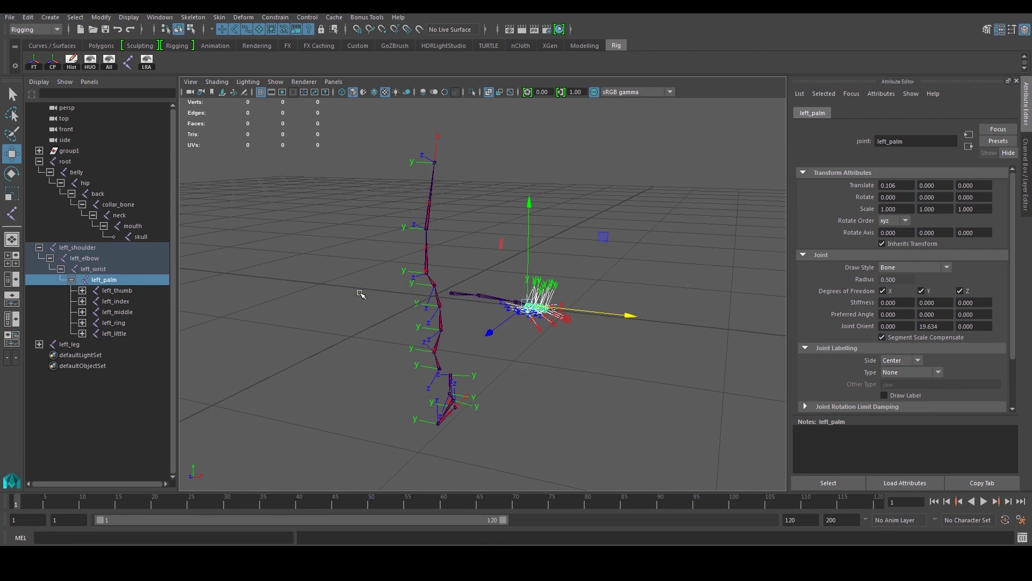
alt+drag(373, 280, 463, 294)
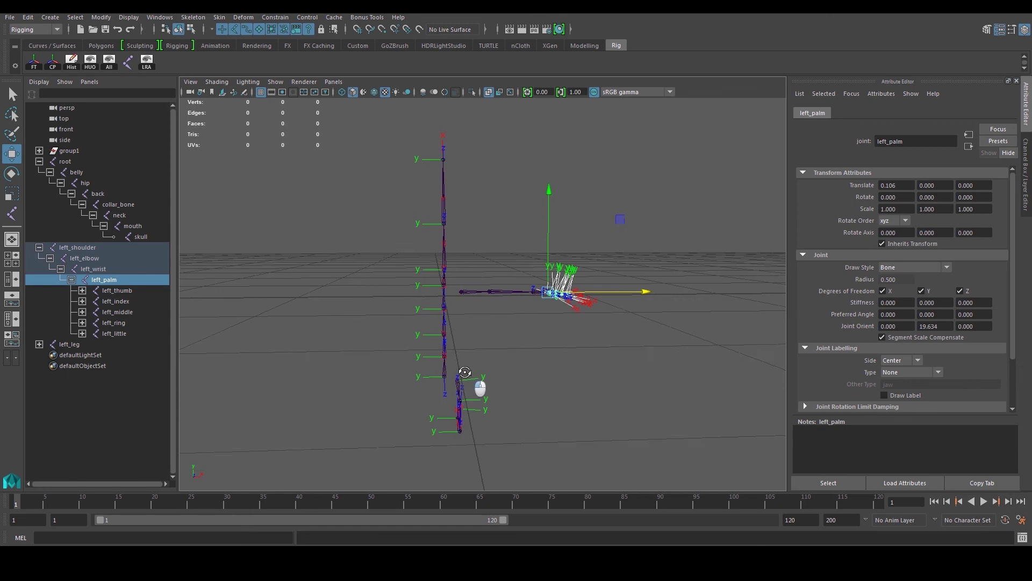
alt+drag(465, 375, 431, 342)
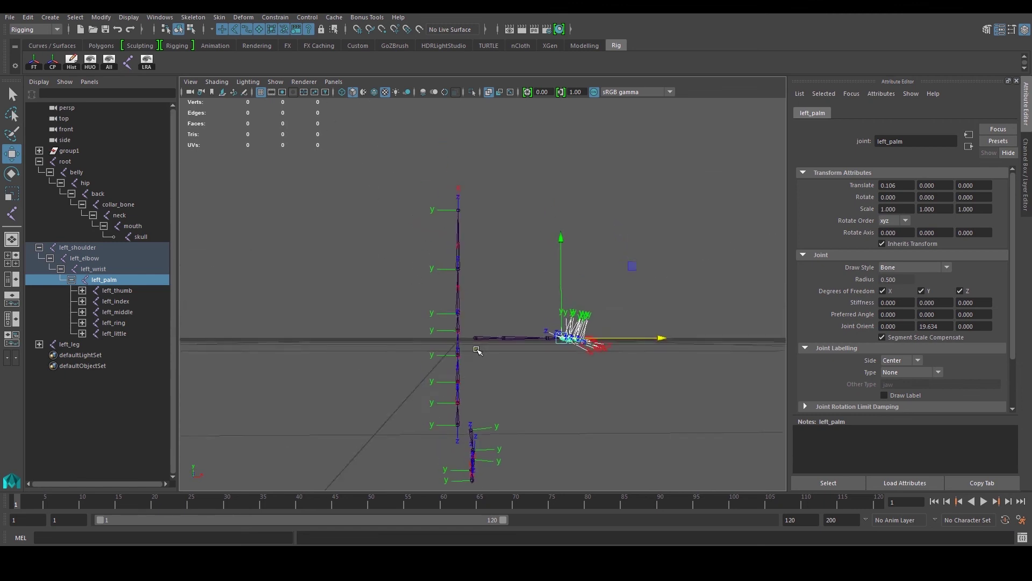